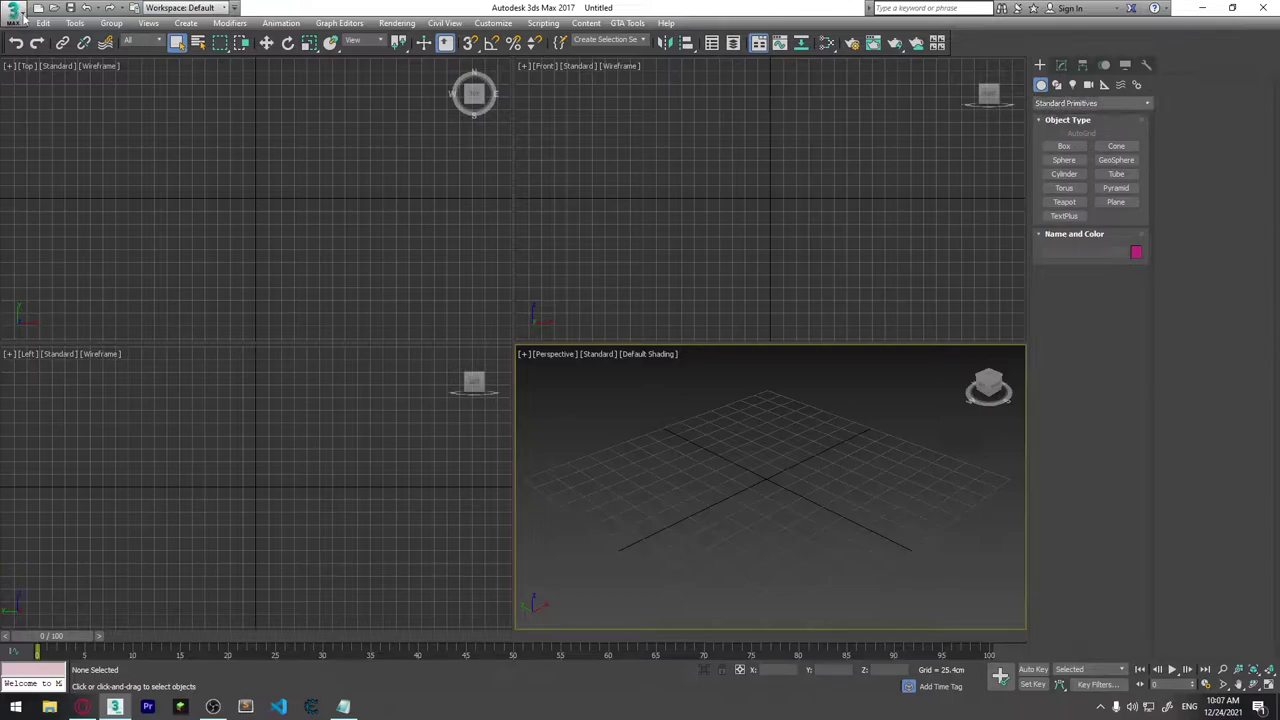
# Load the Table.max scene from the 3dsMax tutorials folder through the Open dialog.
pyautogui.click(53, 8)
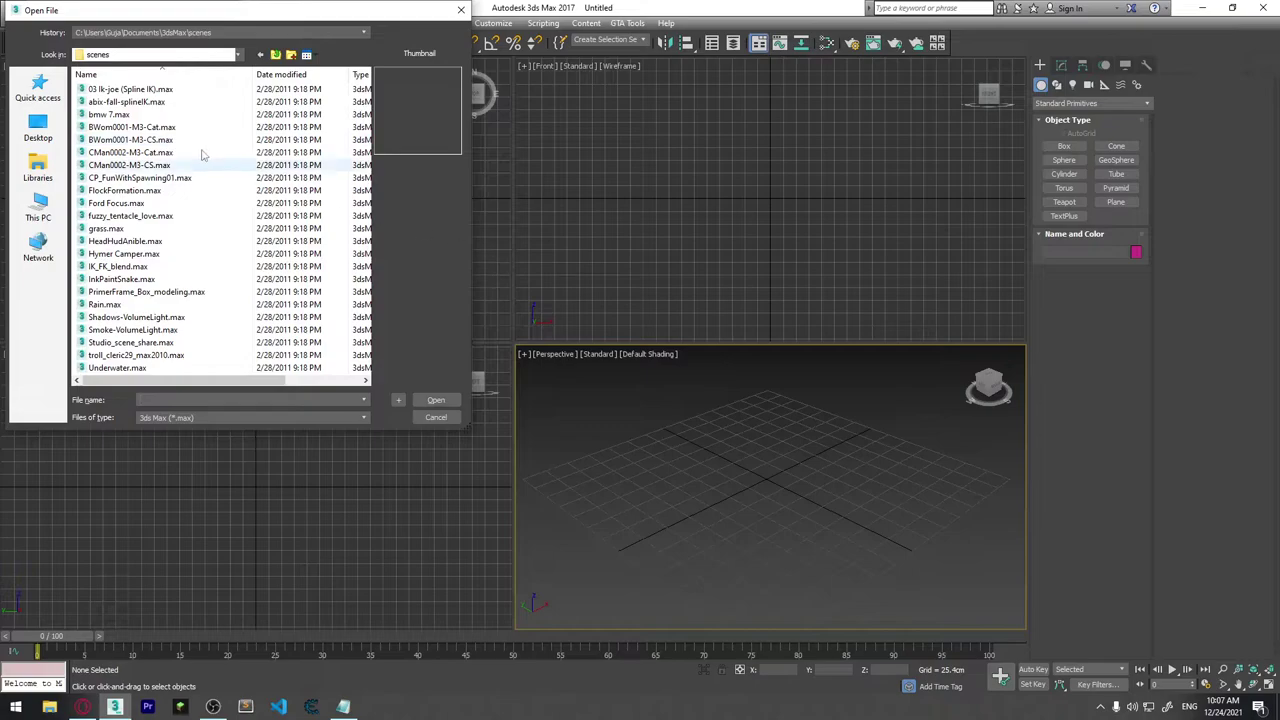
pyautogui.click(284, 57)
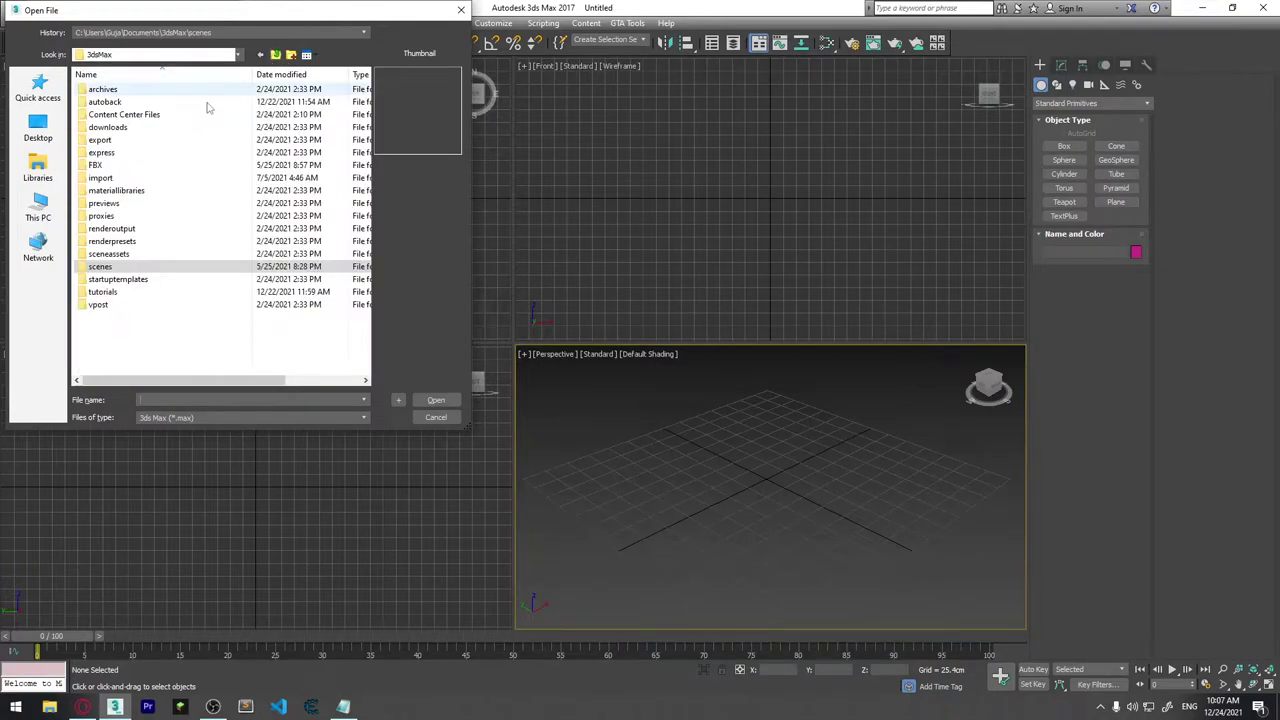
pyautogui.doubleClick(110, 292)
pyautogui.click(106, 101)
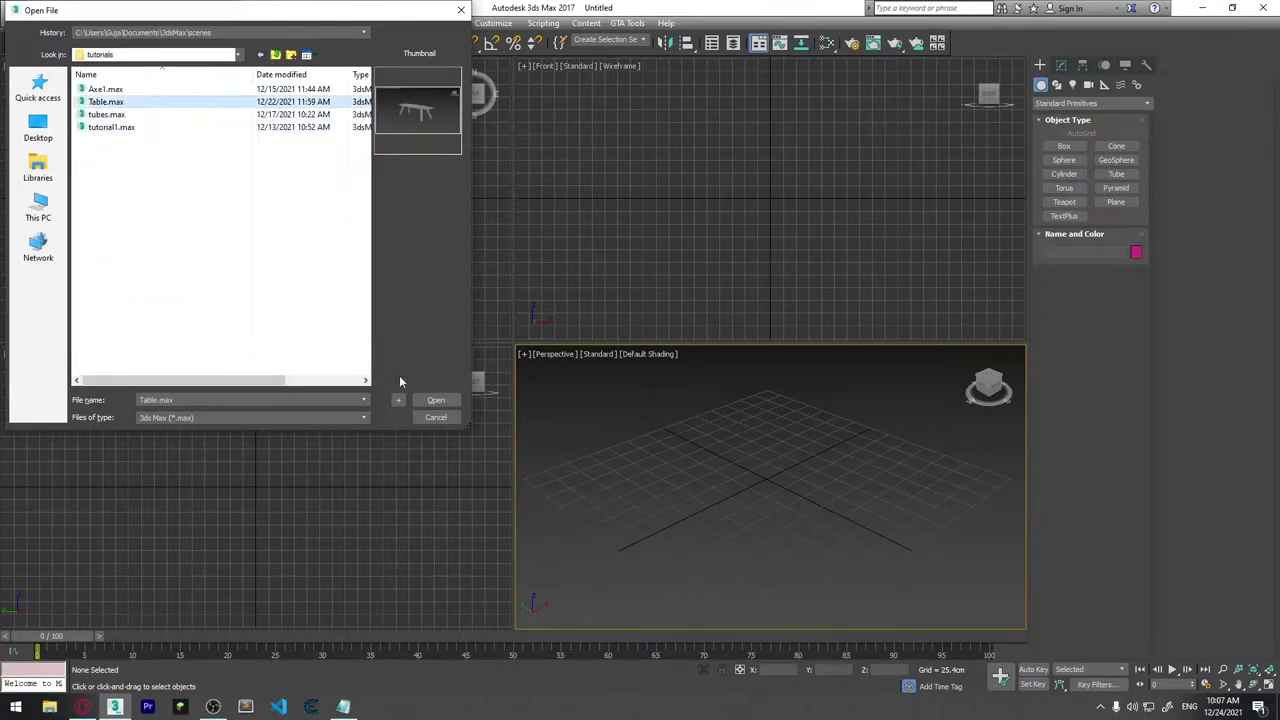
pyautogui.click(436, 400)
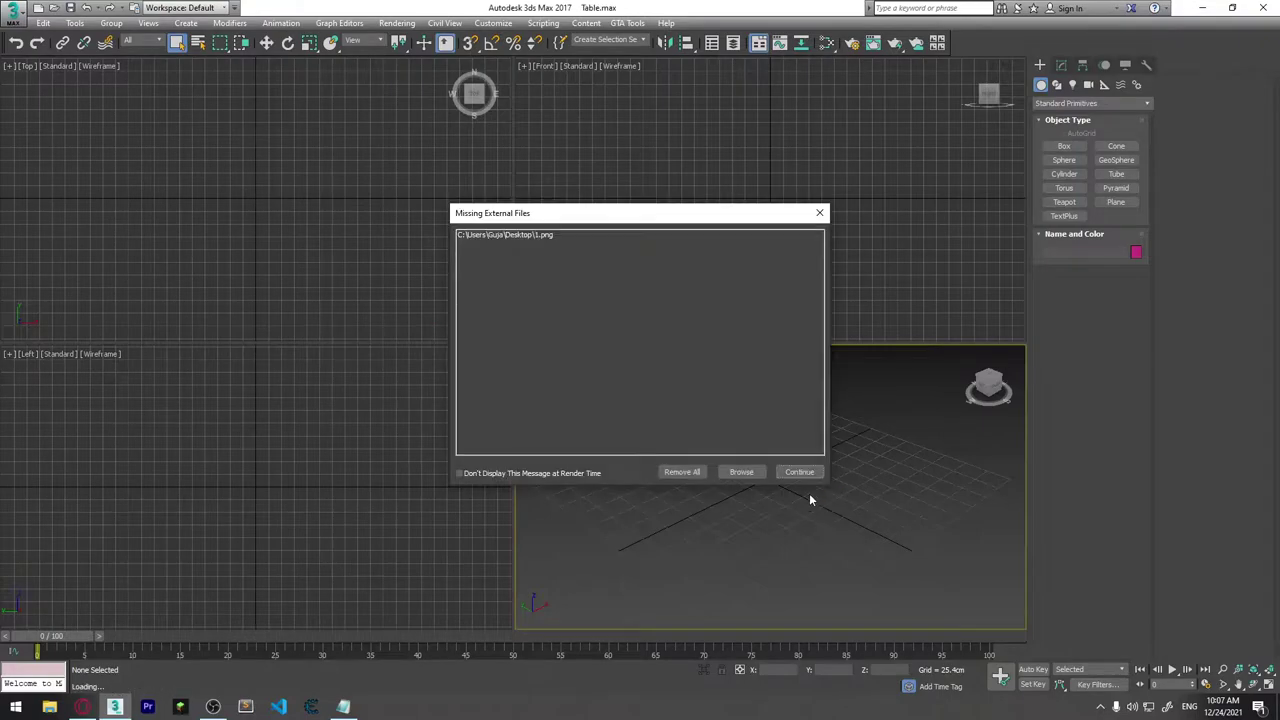
# Continue past the Missing External Files notice for 1.png and zoom the view.
pyautogui.click(799, 472)
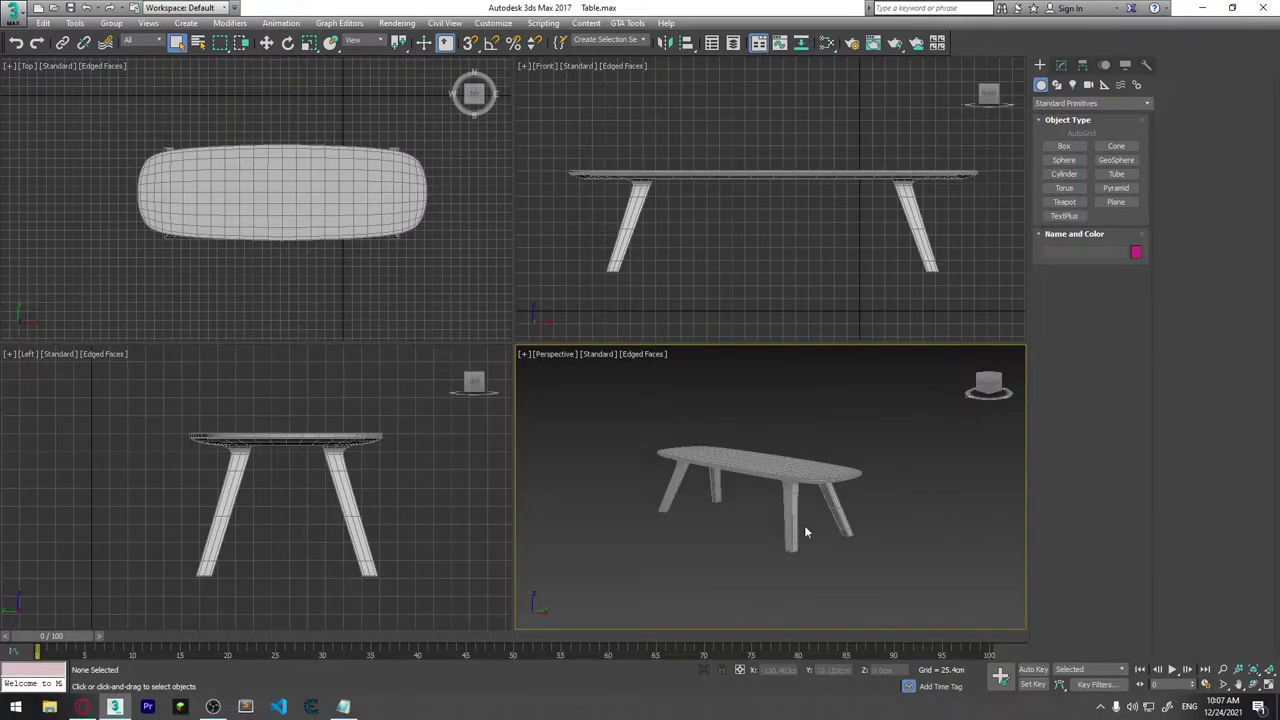
pyautogui.scroll(5, 804, 525)
pyautogui.scroll(2, 826, 483)
pyautogui.scroll(-2, 826, 483)
pyautogui.scroll(2, 840, 470)
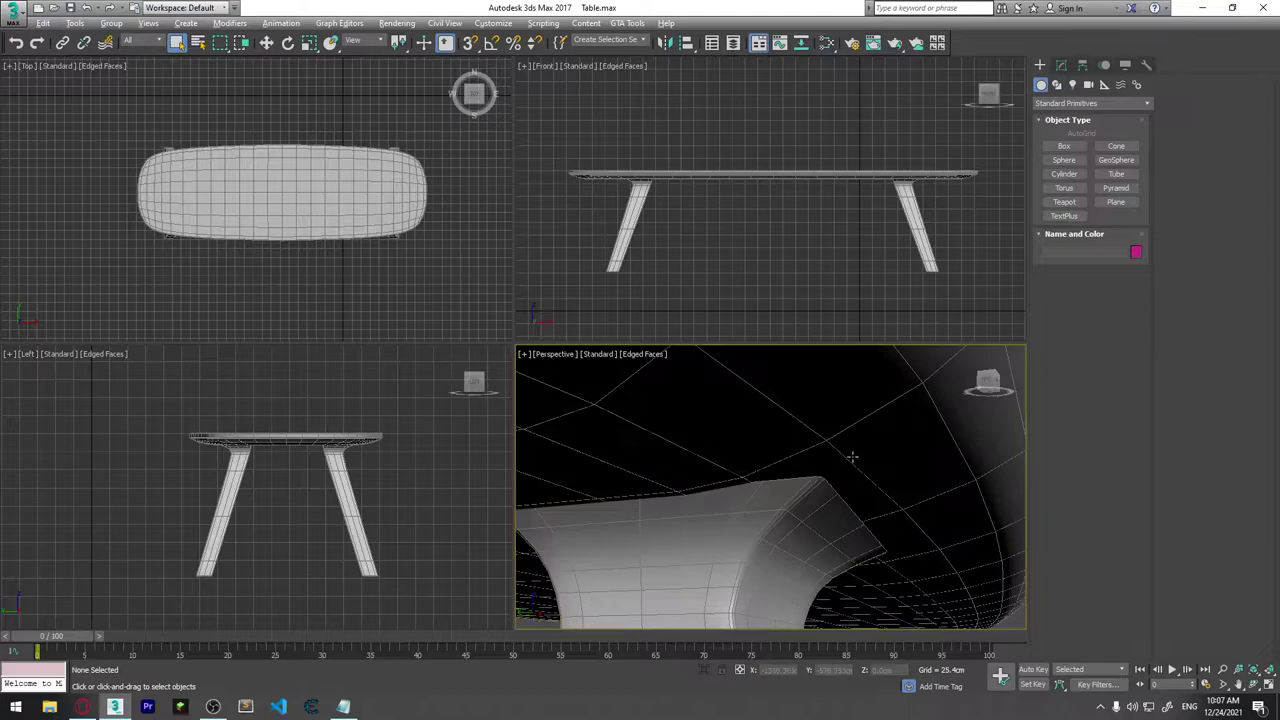
pyautogui.scroll(3, 852, 459)
pyautogui.scroll(-2, 852, 459)
# Maximize the Perspective viewport with Alt+W and orbit to frame one table leg.
pyautogui.hotkey('alt', 'w')
pyautogui.scroll(-4, 809, 449)
pyautogui.scroll(2, 729, 451)
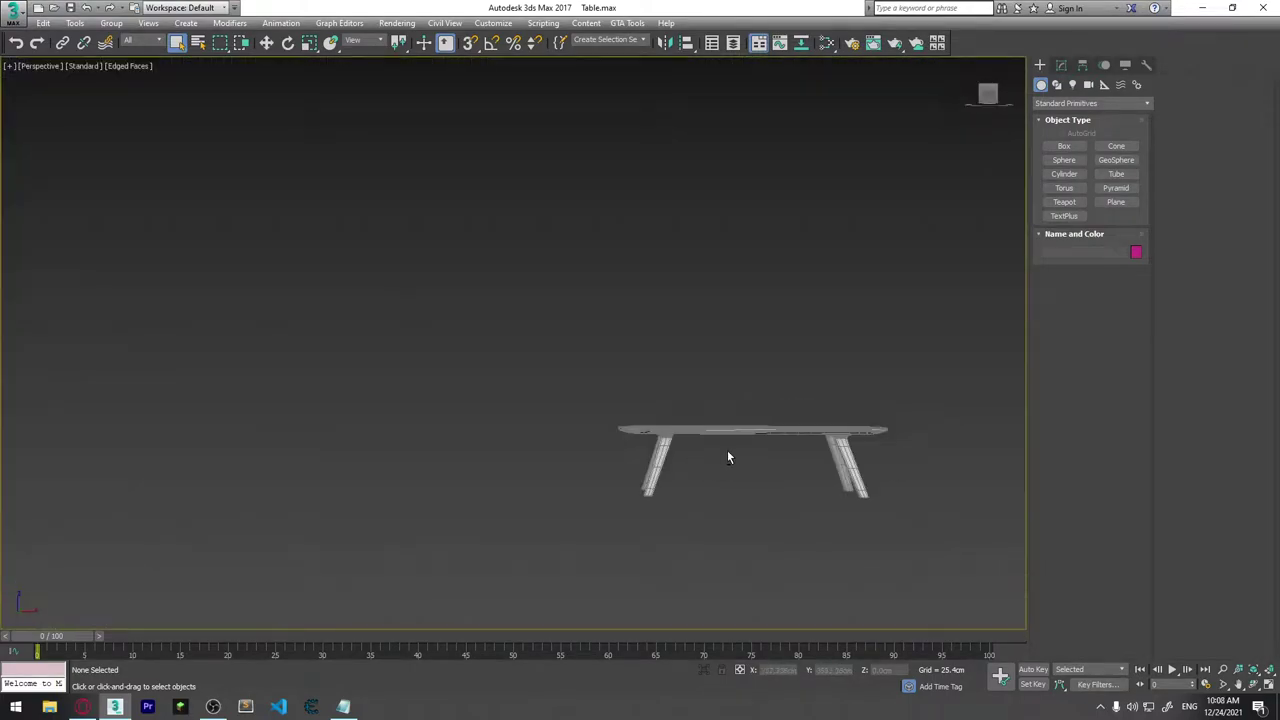
pyautogui.scroll(3, 678, 466)
pyautogui.scroll(2, 663, 457)
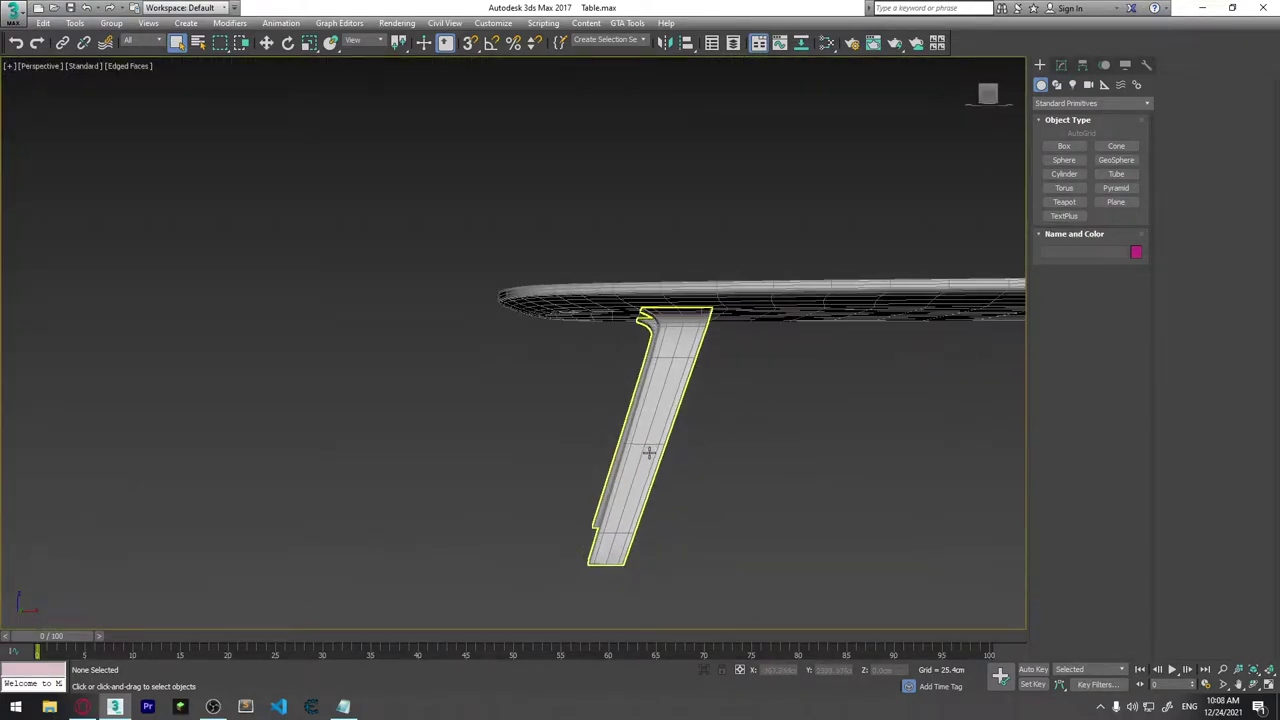
pyautogui.scroll(3, 650, 449)
pyautogui.scroll(-3, 674, 445)
pyautogui.scroll(-2, 688, 430)
pyautogui.keyDown('alt'); pyautogui.moveTo(686, 434); pyautogui.dragTo(726, 378, button='middle'); pyautogui.keyUp('alt')
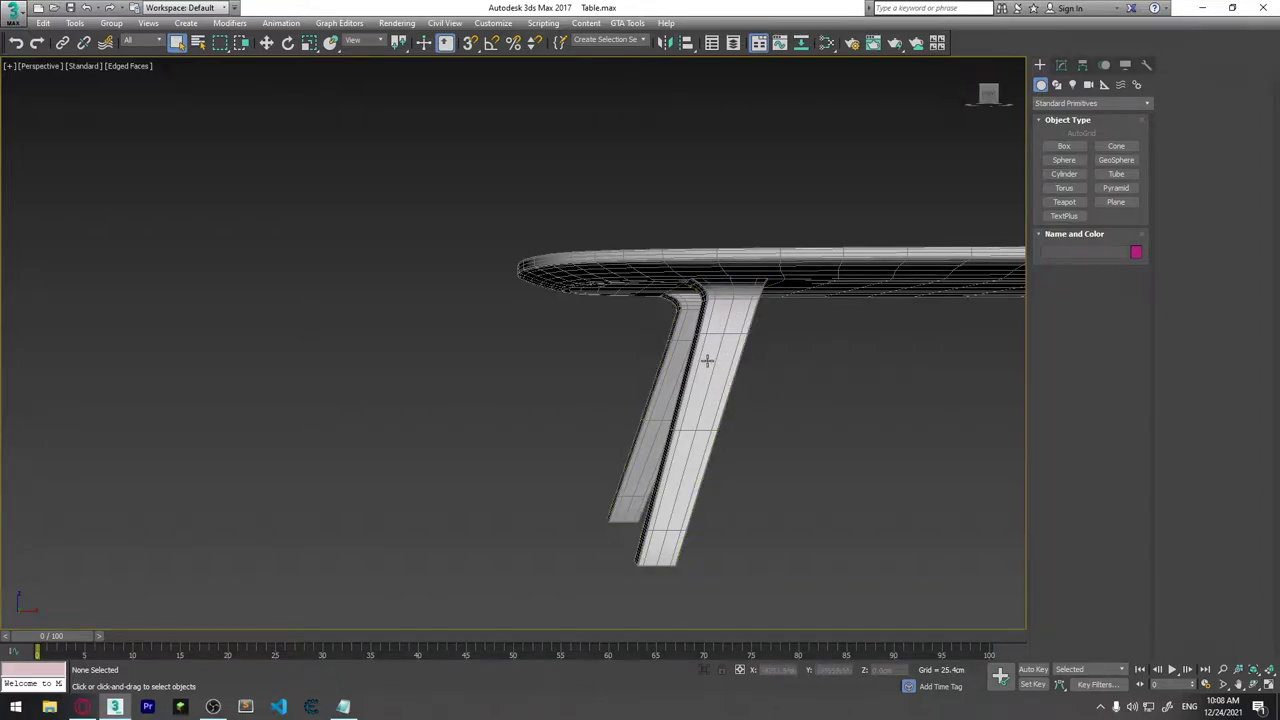
# Select the Box001 leg and drop to its Editable Poly base level in the Modify panel.
pyautogui.click(703, 392)
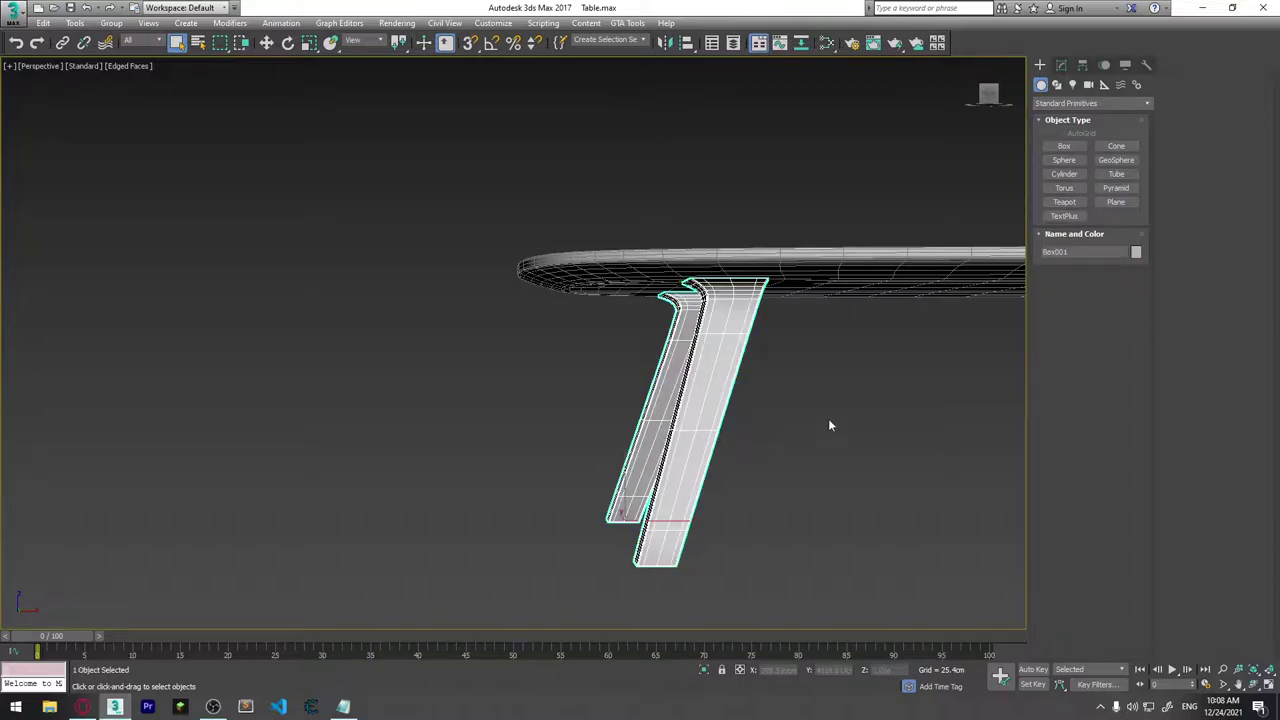
pyautogui.click(1061, 66)
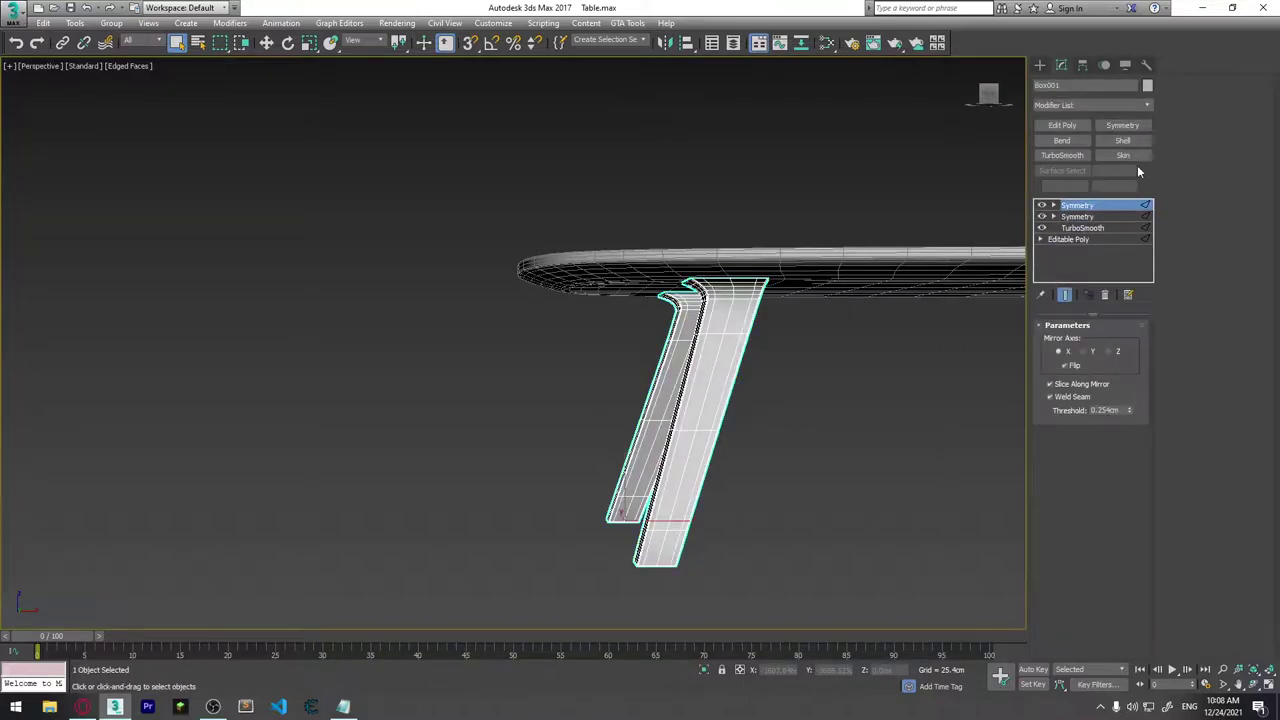
pyautogui.click(1078, 240)
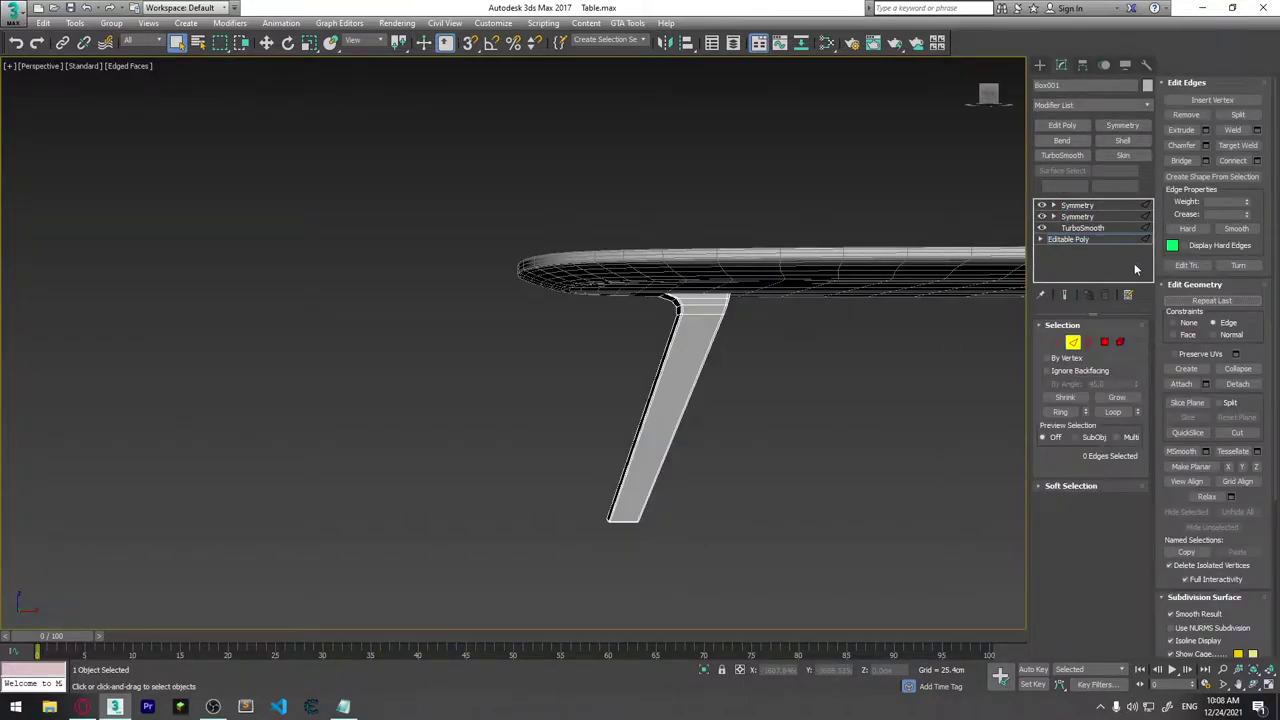
pyautogui.moveTo(689, 392)
pyautogui.keyDown('alt'); pyautogui.mouseDown(button='middle')
pyautogui.moveTo(736, 397)
pyautogui.moveTo(707, 390)
pyautogui.mouseUp(button='middle'); pyautogui.keyUp('alt')
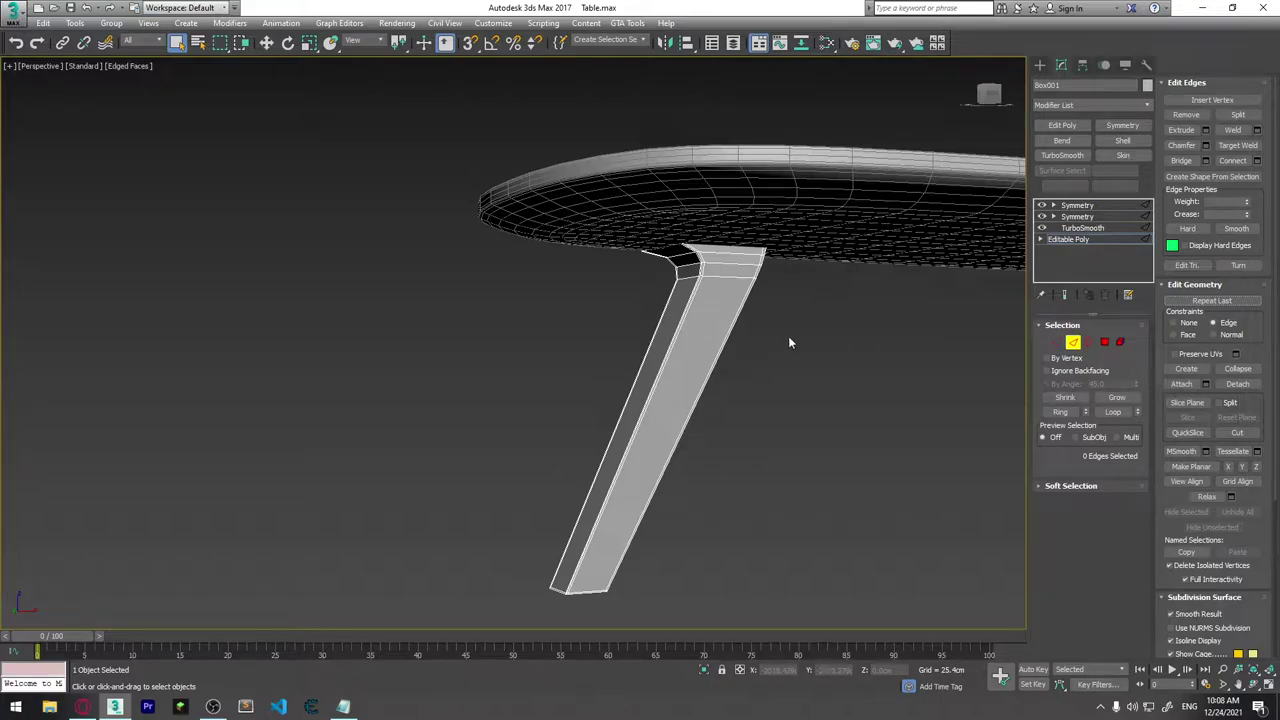
pyautogui.moveTo(551, 371); pyautogui.dragTo(813, 413)
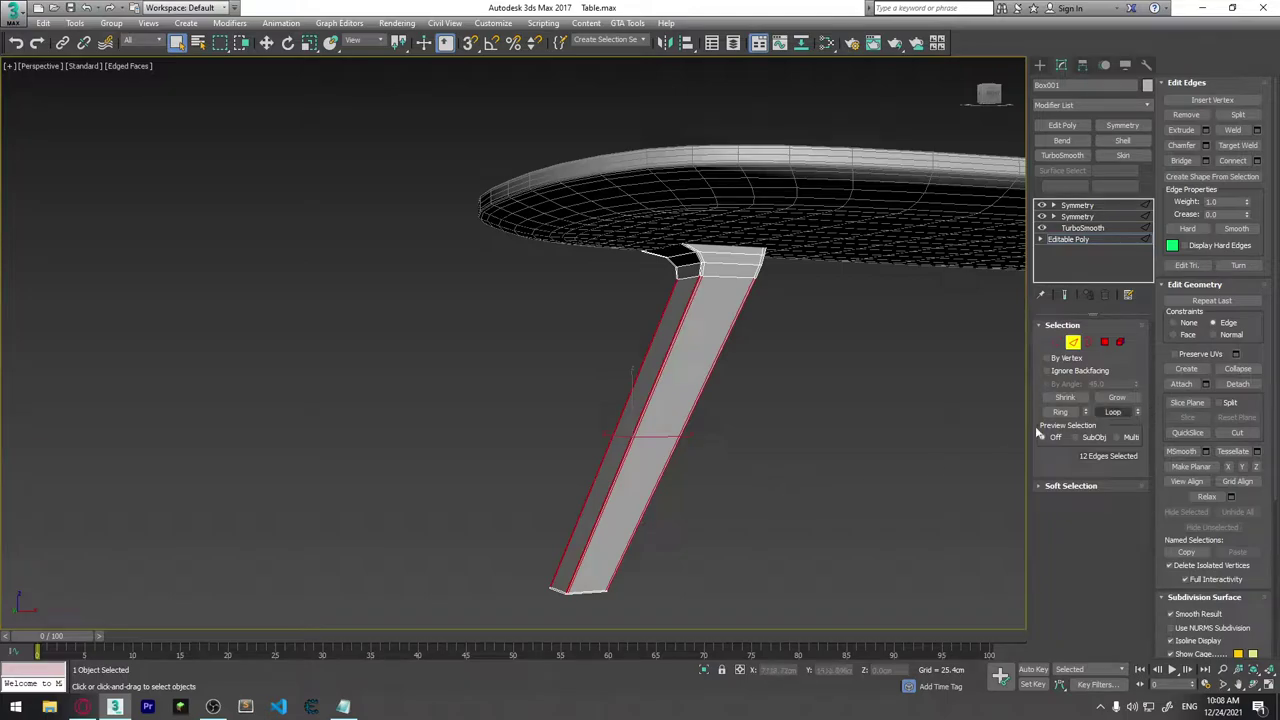
pyautogui.click(816, 410)
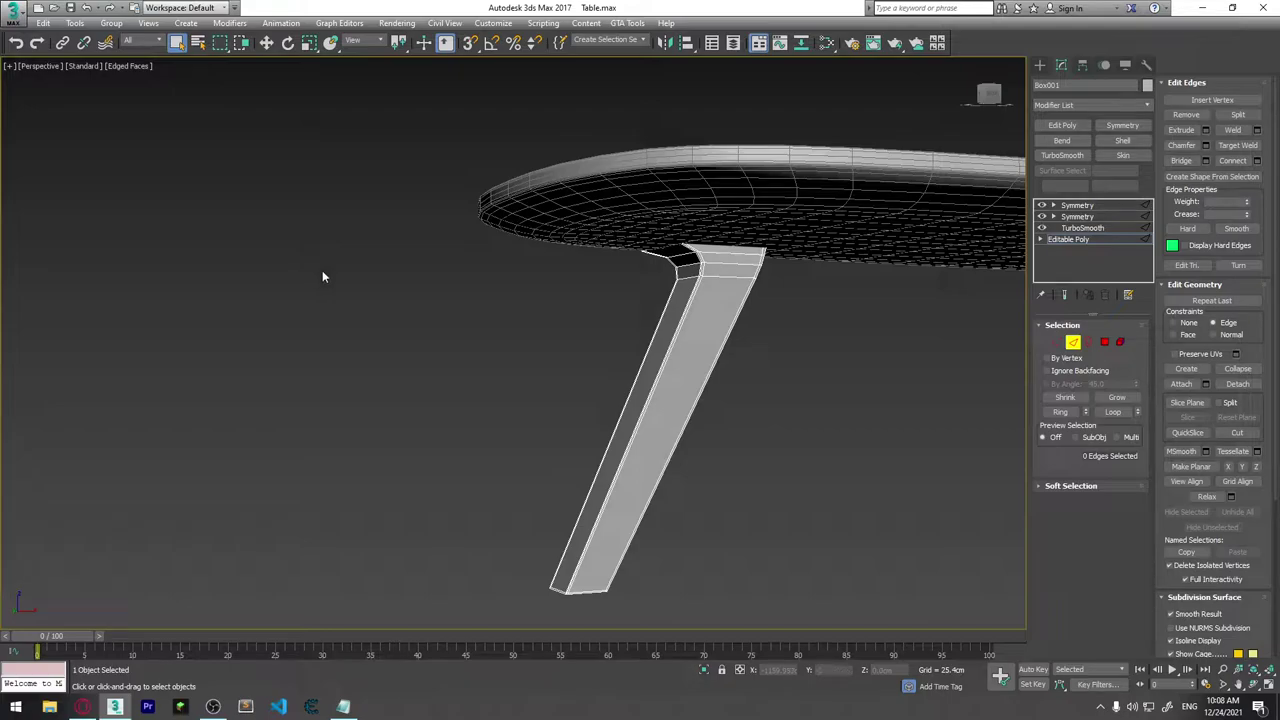
pyautogui.press('l')
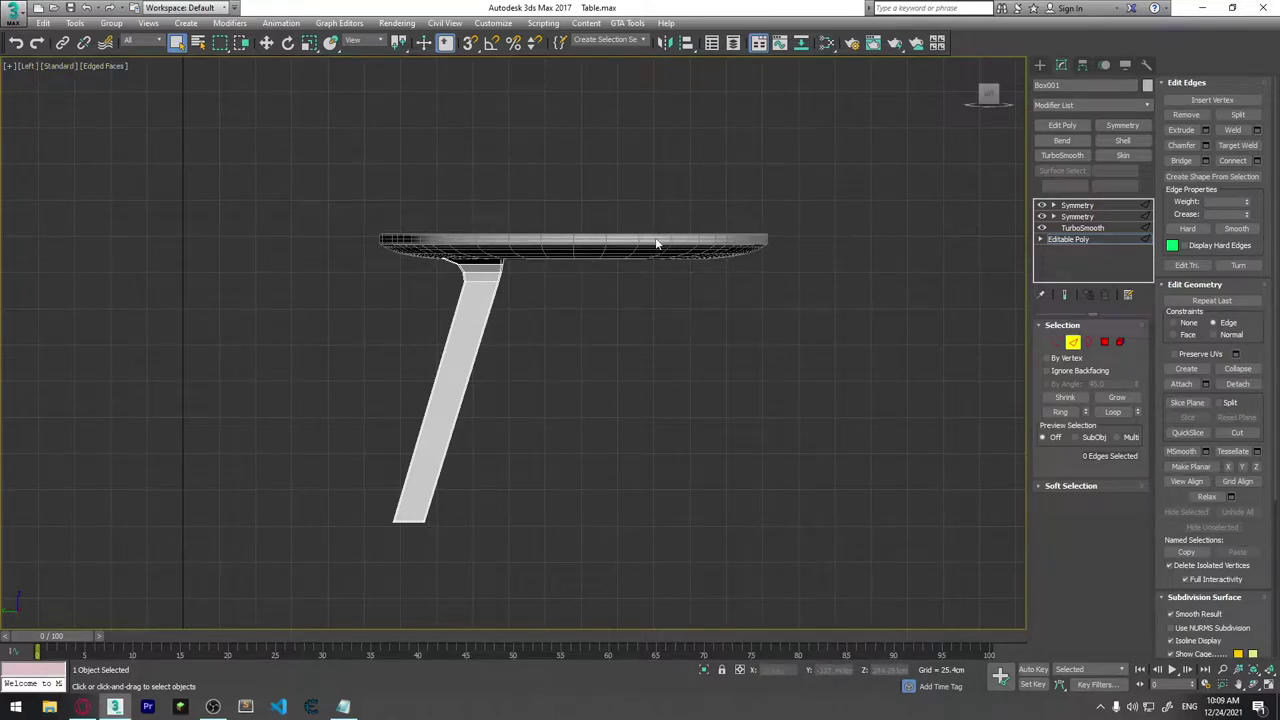
pyautogui.press('p')
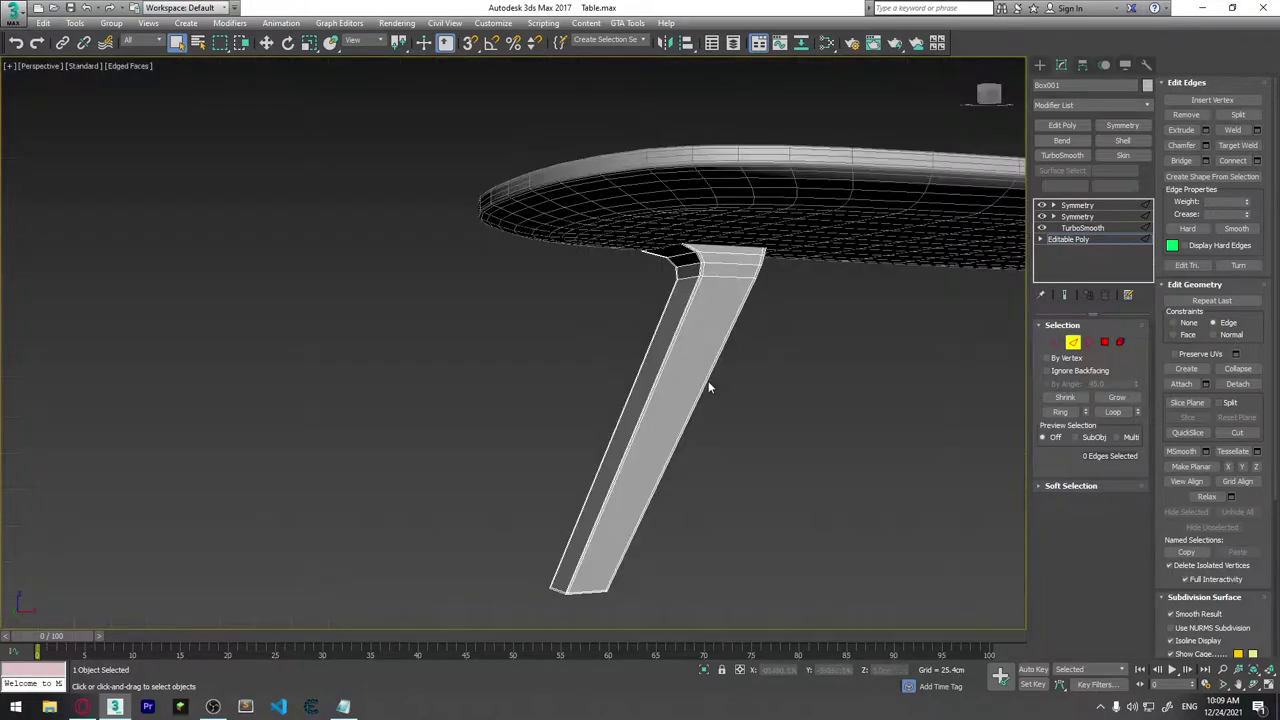
pyautogui.moveTo(791, 309)
pyautogui.keyDown('alt'); pyautogui.mouseDown(button='middle')
pyautogui.moveTo(694, 386)
pyautogui.moveTo(563, 394)
pyautogui.moveTo(668, 403)
pyautogui.moveTo(617, 402)
pyautogui.mouseUp(button='middle'); pyautogui.keyUp('alt')
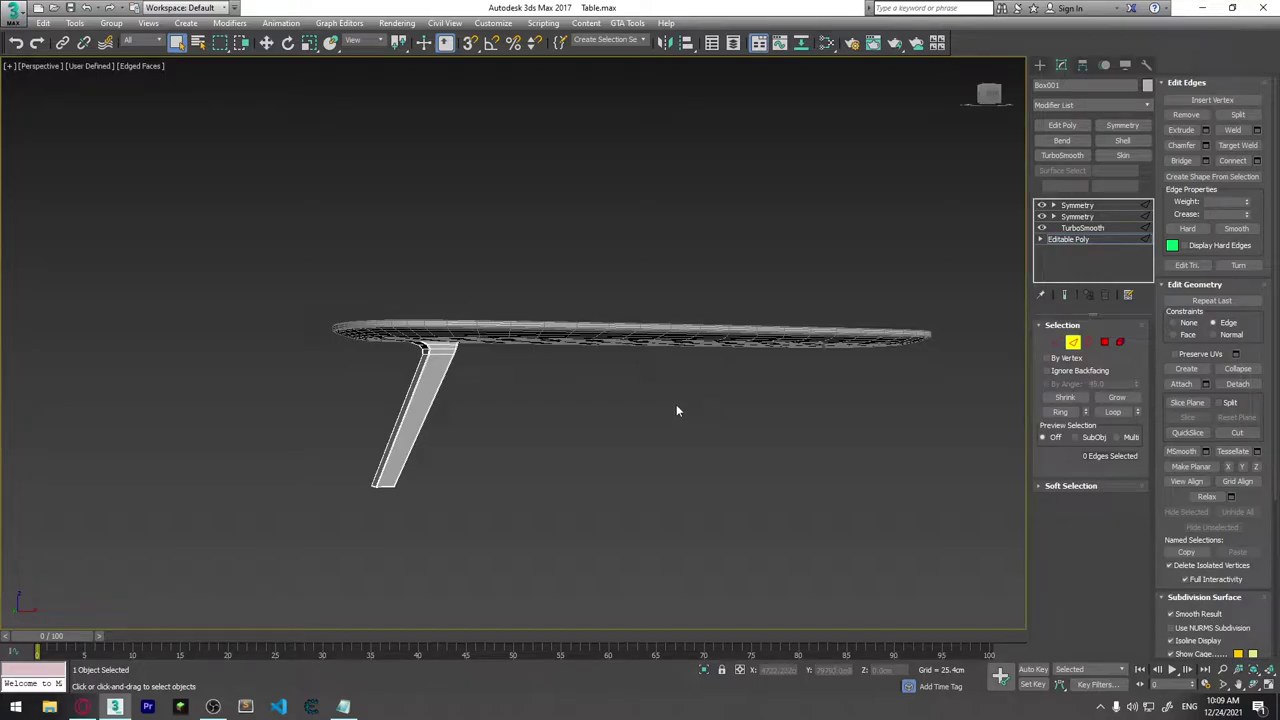
# Assign Ctrl+L to Swift Loop in the Customize User Interface Keyboard tab.
pyautogui.click(493, 22)
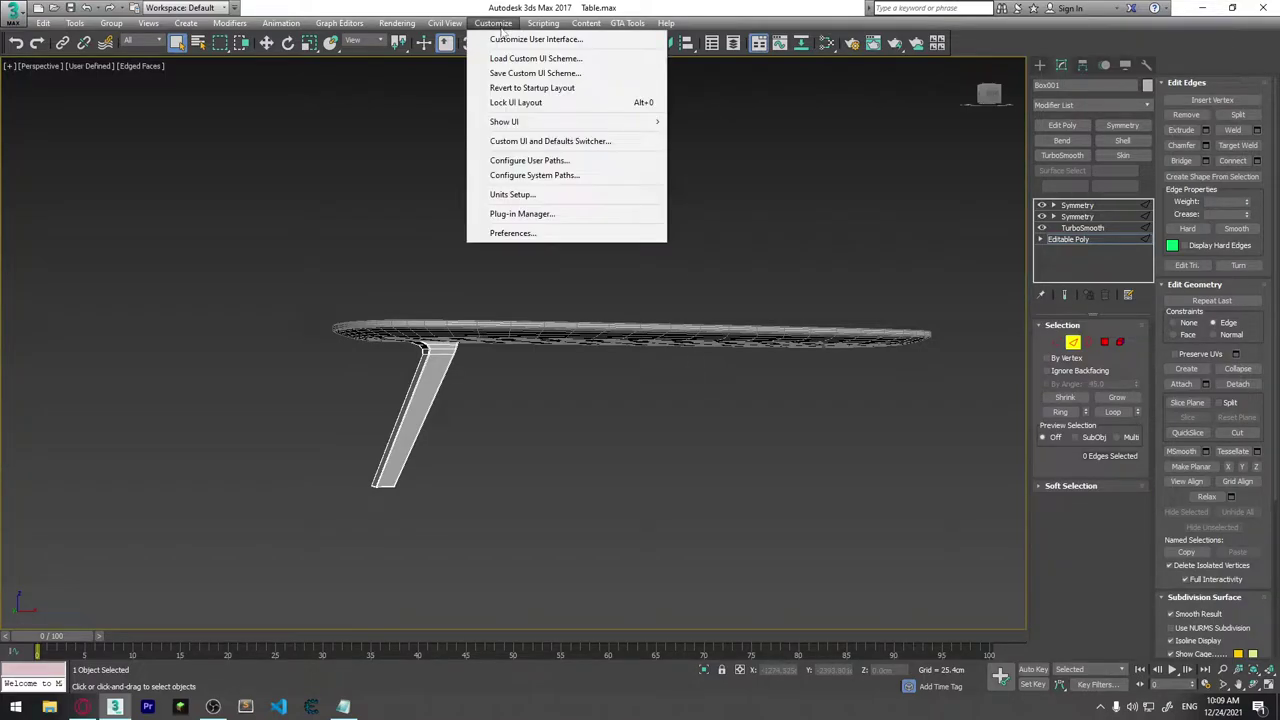
pyautogui.click(538, 40)
pyautogui.click(495, 321)
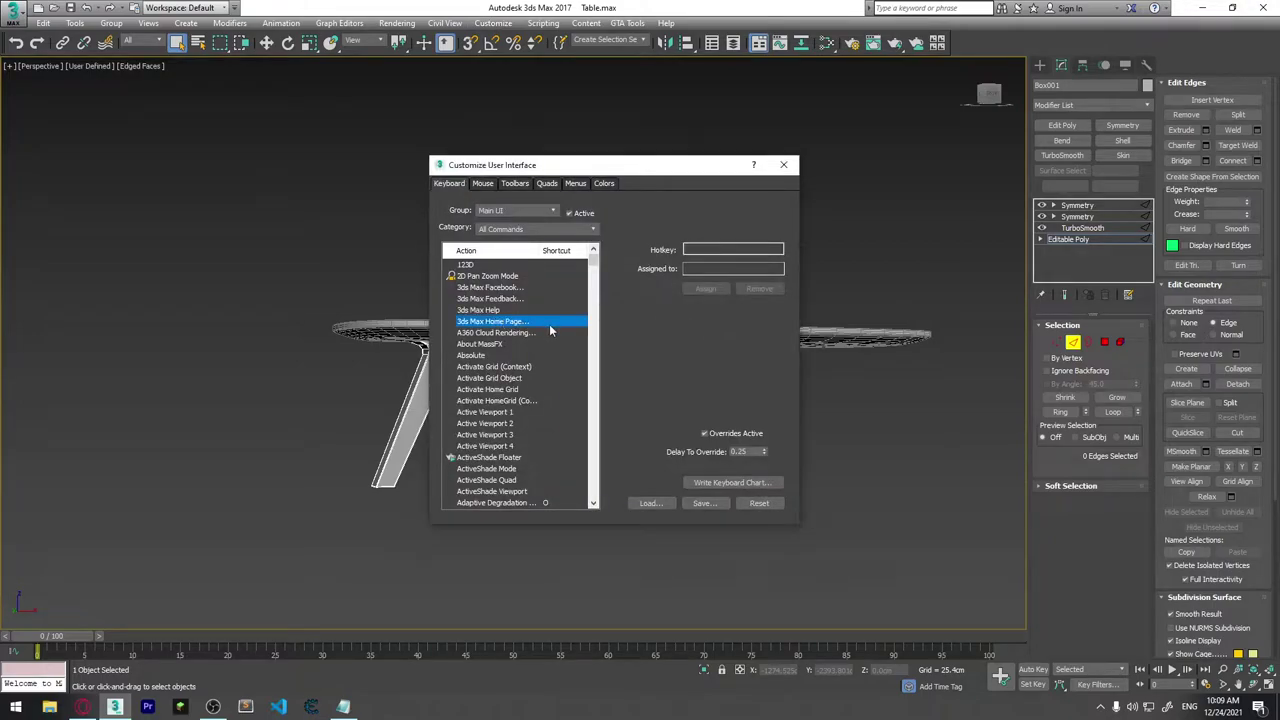
pyautogui.write('sw')
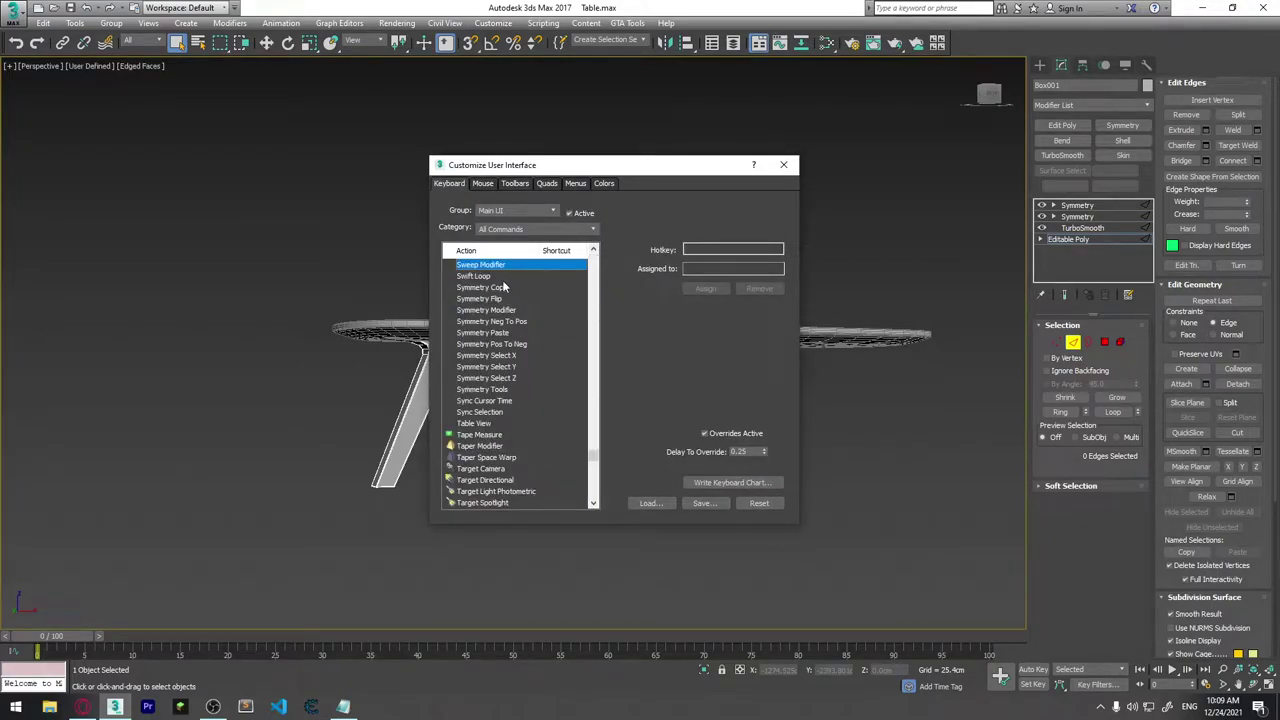
pyautogui.click(487, 278)
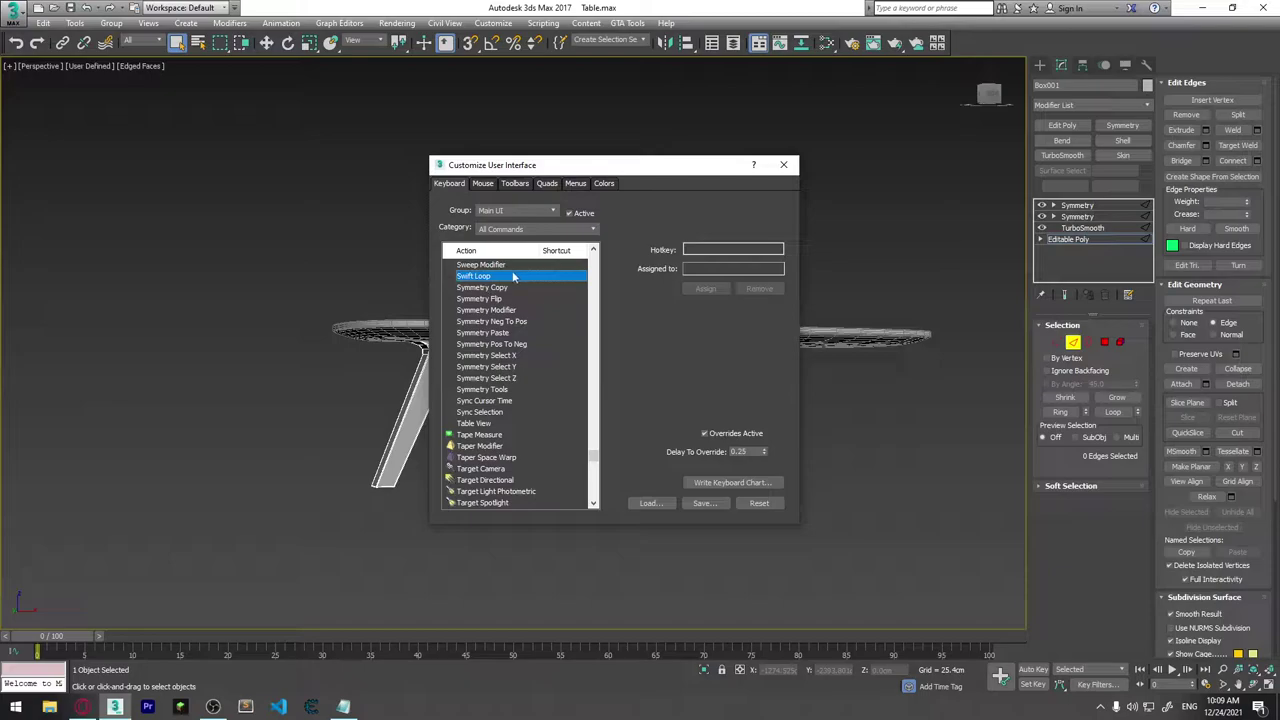
pyautogui.click(722, 250)
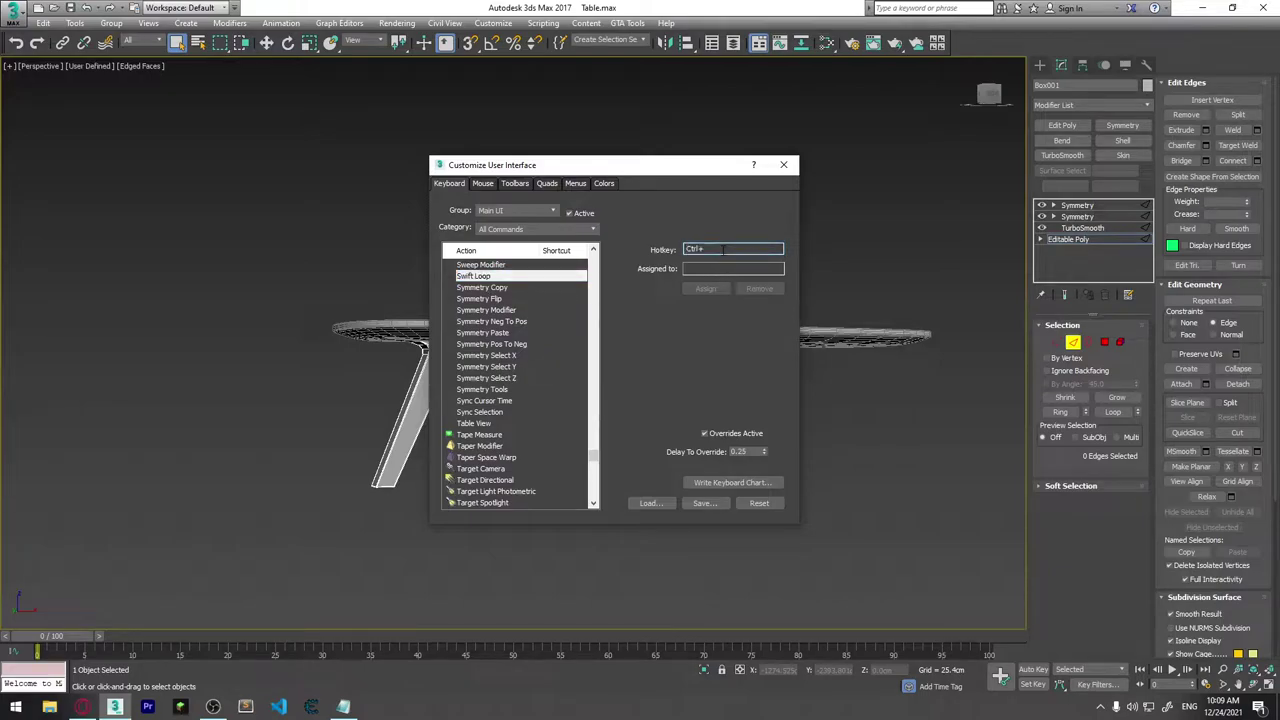
pyautogui.hotkey('ctrl', 'l')
pyautogui.click(714, 289)
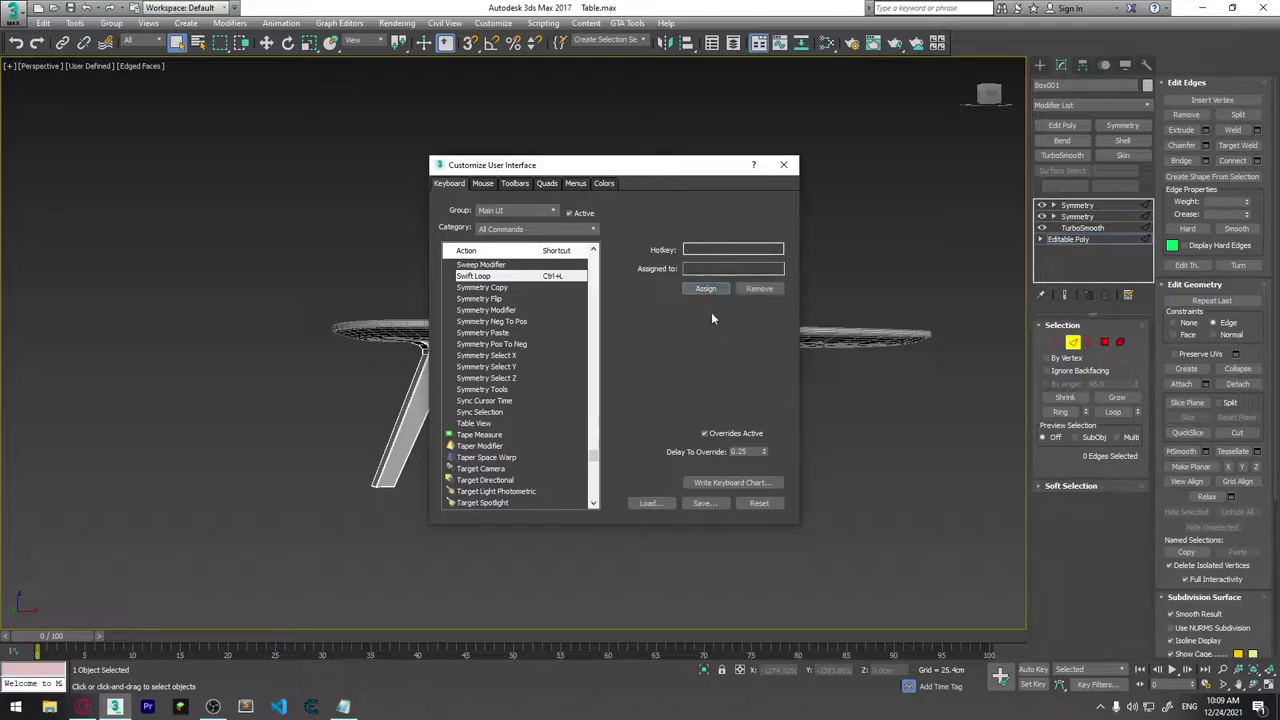
# Close the customize dialog and insert a Swift Loop edge loop near the leg's top.
pyautogui.click(785, 166)
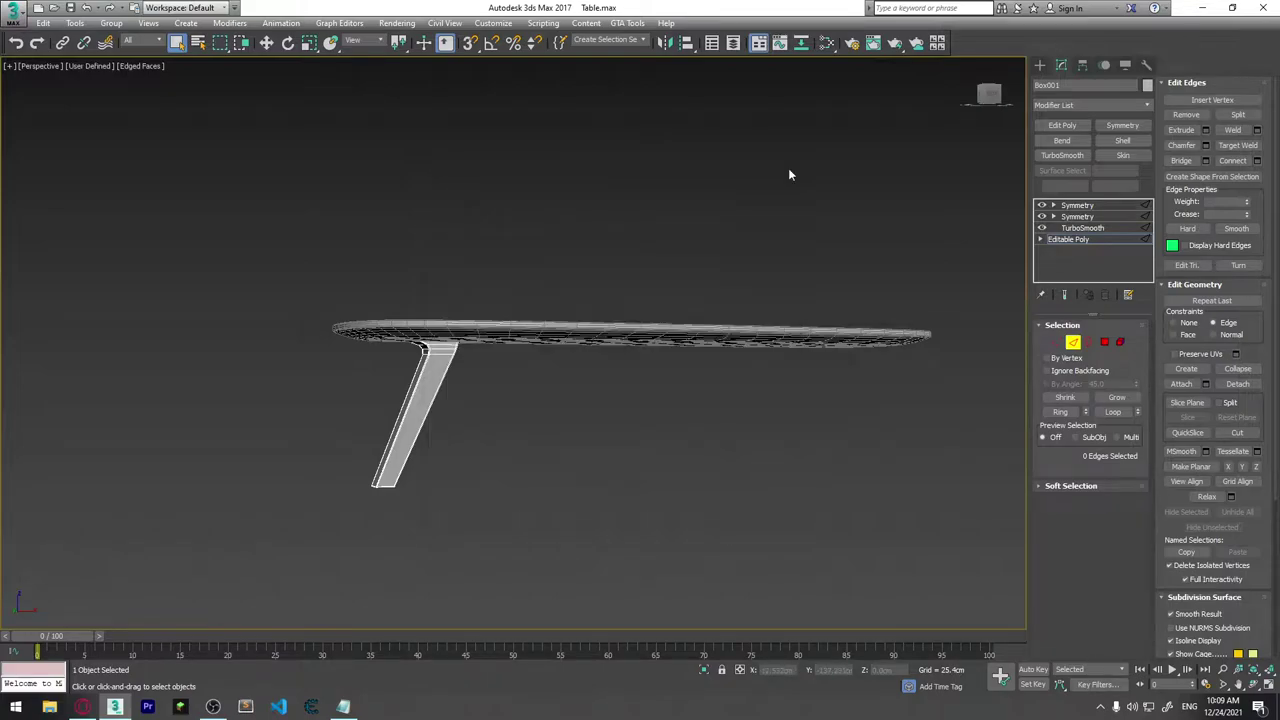
pyautogui.scroll(5, 594, 404)
pyautogui.scroll(-5, 536, 410)
pyautogui.keyDown('alt'); pyautogui.moveTo(536, 410); pyautogui.dragTo(570, 385, button='middle'); pyautogui.keyUp('alt')
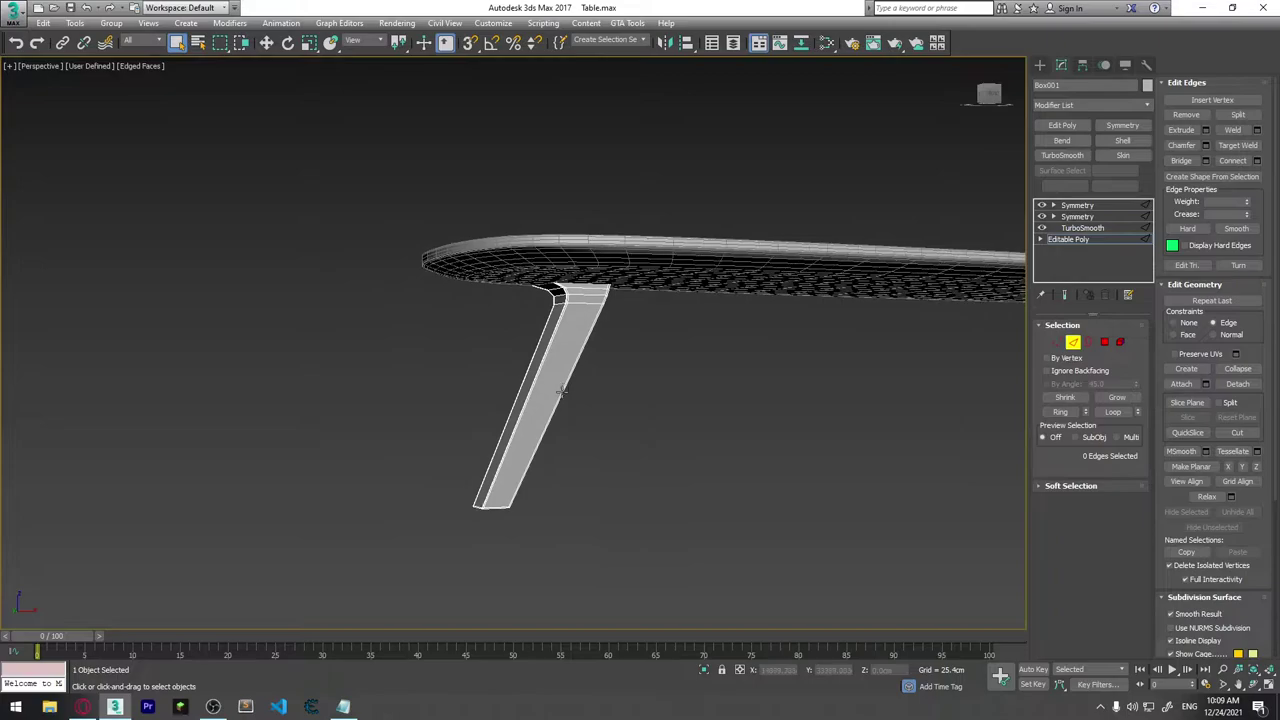
pyautogui.scroll(2, 576, 373)
pyautogui.hotkey('ctrl', 'l')
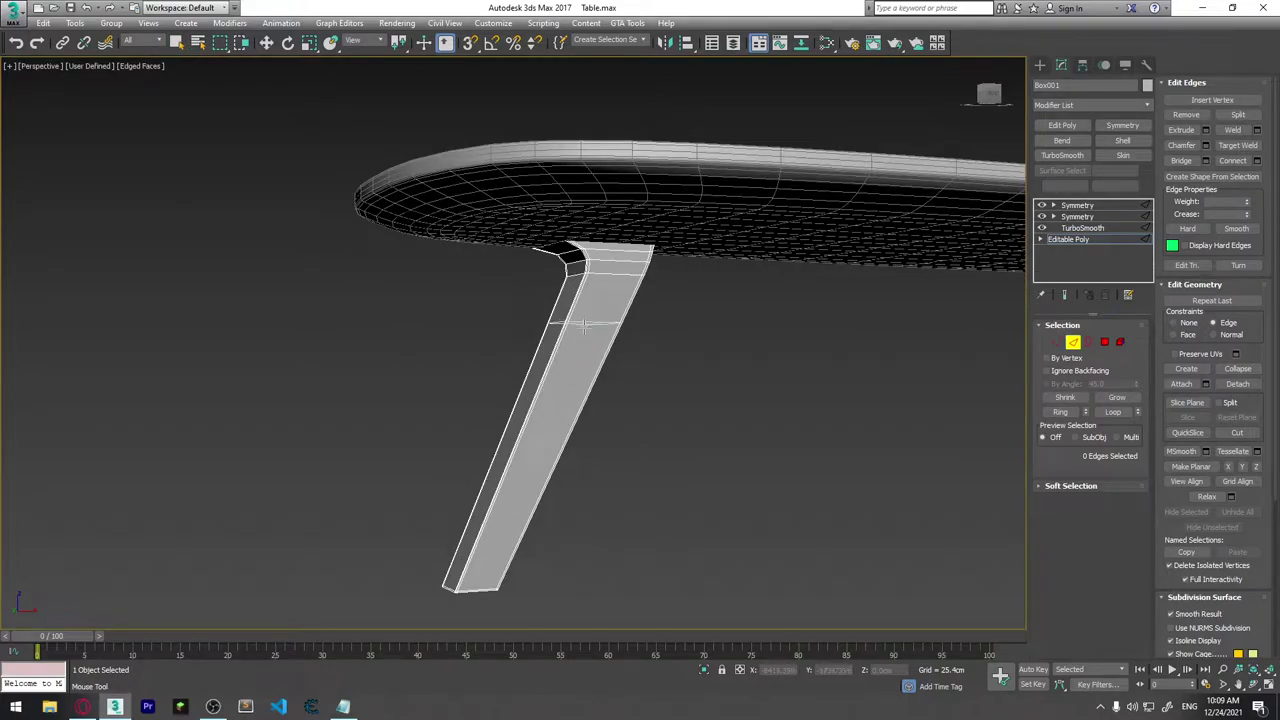
pyautogui.moveTo(621, 328)
pyautogui.keyDown('alt'); pyautogui.mouseDown(button='middle')
pyautogui.moveTo(634, 323)
pyautogui.moveTo(582, 304)
pyautogui.mouseUp(button='middle'); pyautogui.keyUp('alt')
pyautogui.scroll(3, 594, 314)
pyautogui.scroll(-3, 594, 314)
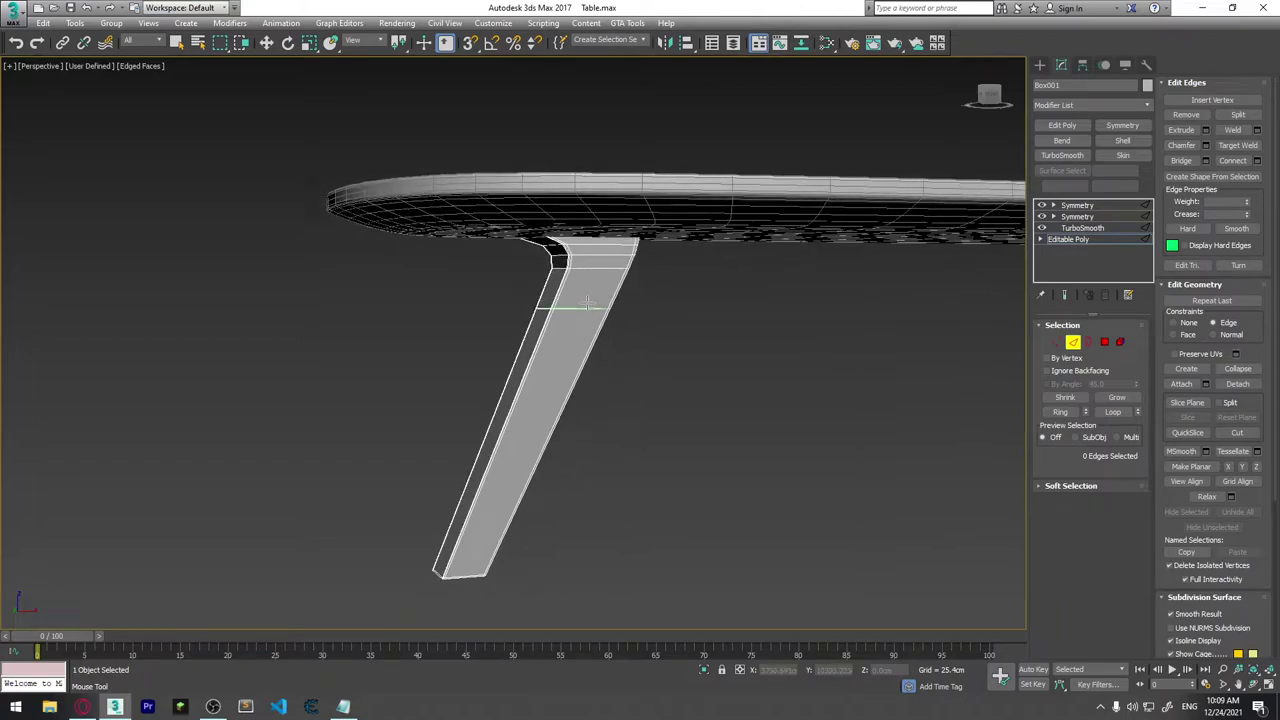
pyautogui.click(579, 306)
pyautogui.moveTo(577, 437)
pyautogui.keyDown('alt'); pyautogui.mouseDown(button='middle')
pyautogui.moveTo(634, 326)
pyautogui.moveTo(612, 313)
pyautogui.moveTo(604, 325)
pyautogui.mouseUp(button='middle'); pyautogui.keyUp('alt')
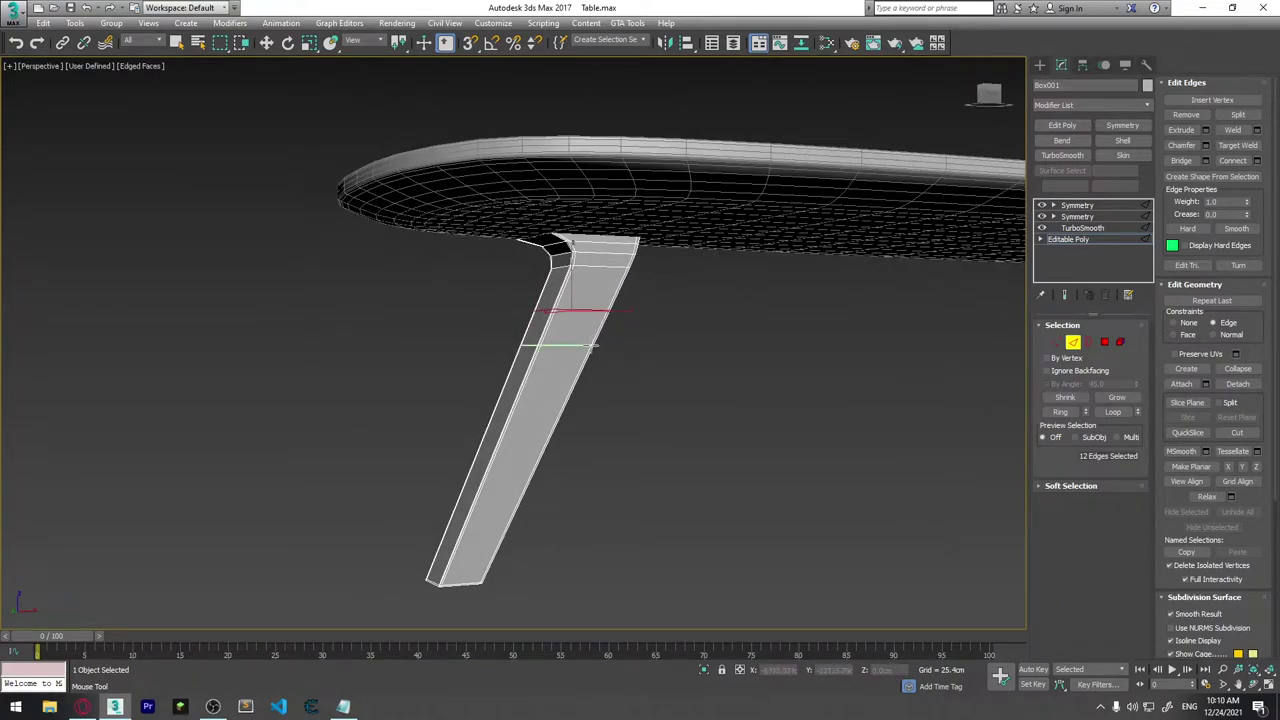
pyautogui.press('w')
# Add three more edge loops across the leg's middle, lower section and bottom.
pyautogui.click(579, 393)
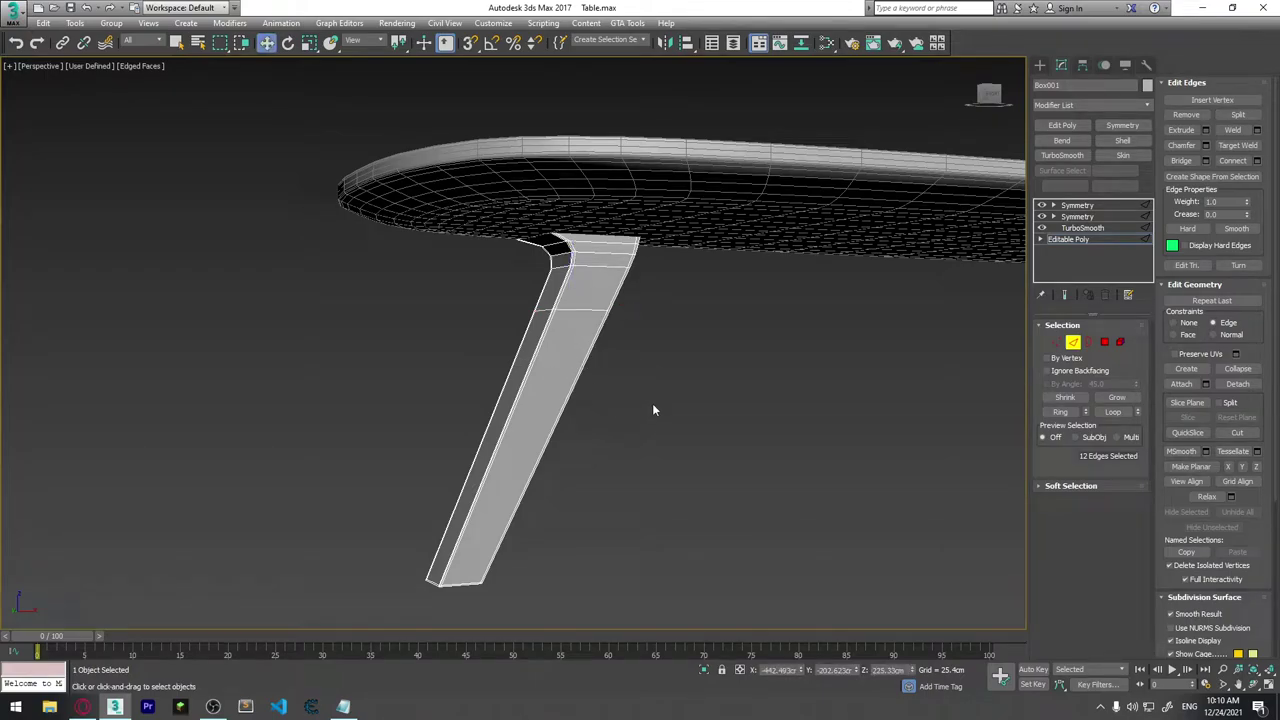
pyautogui.press(';')
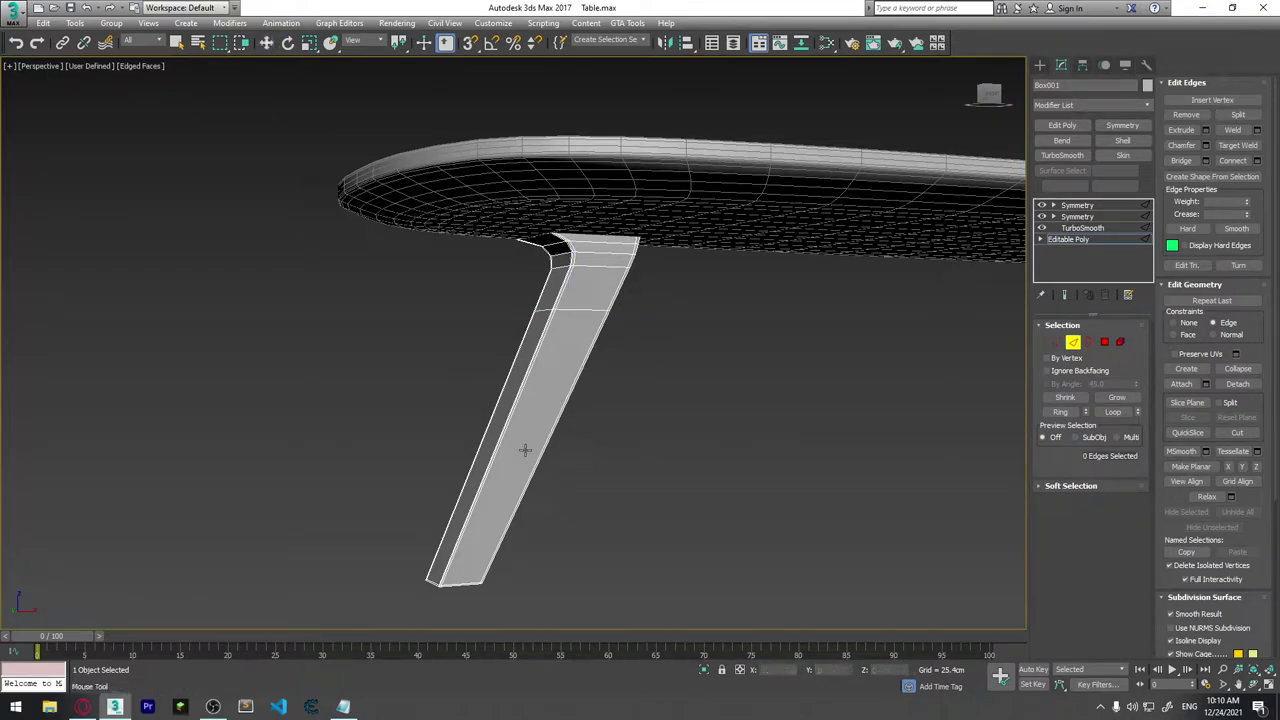
pyautogui.click(545, 381)
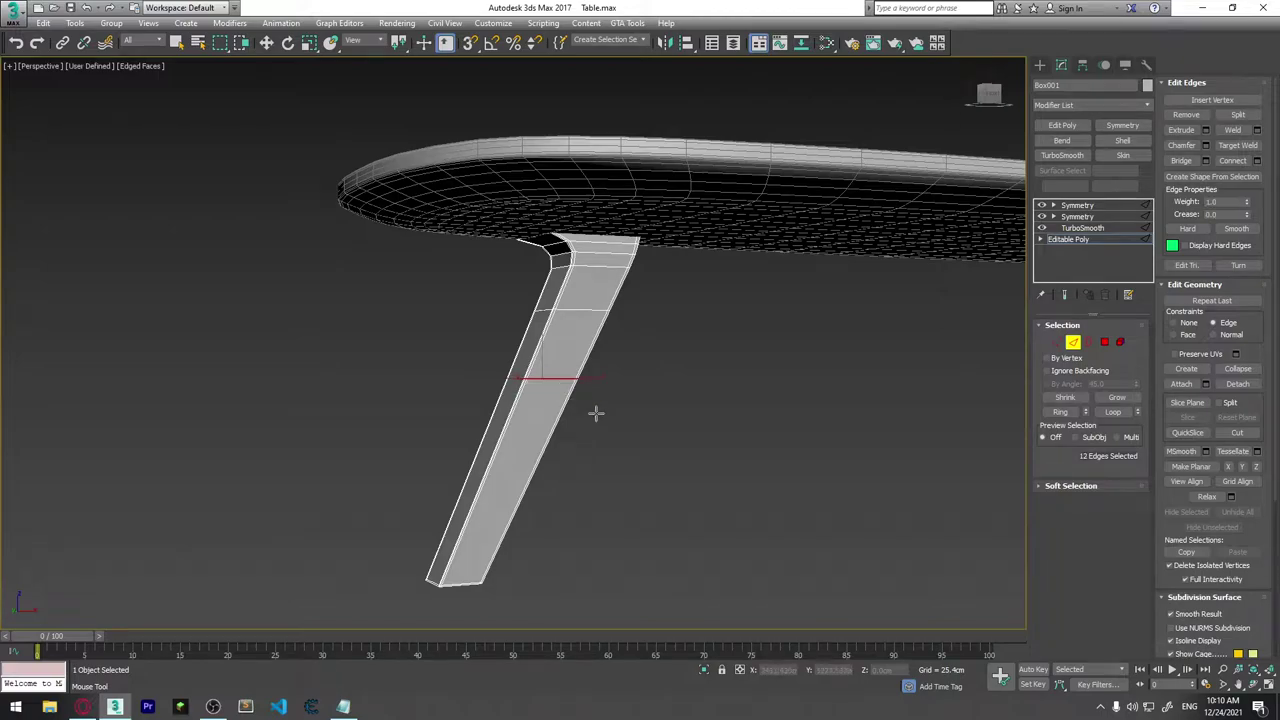
pyautogui.click(537, 444)
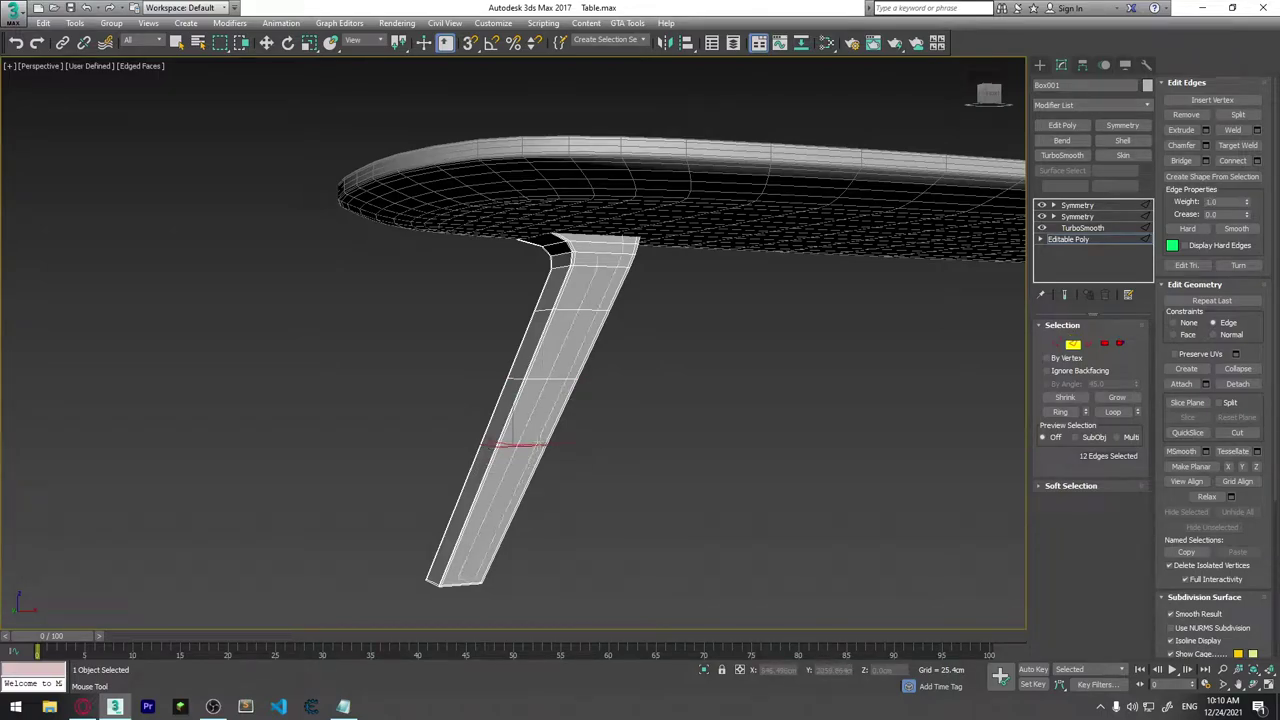
pyautogui.click(490, 520)
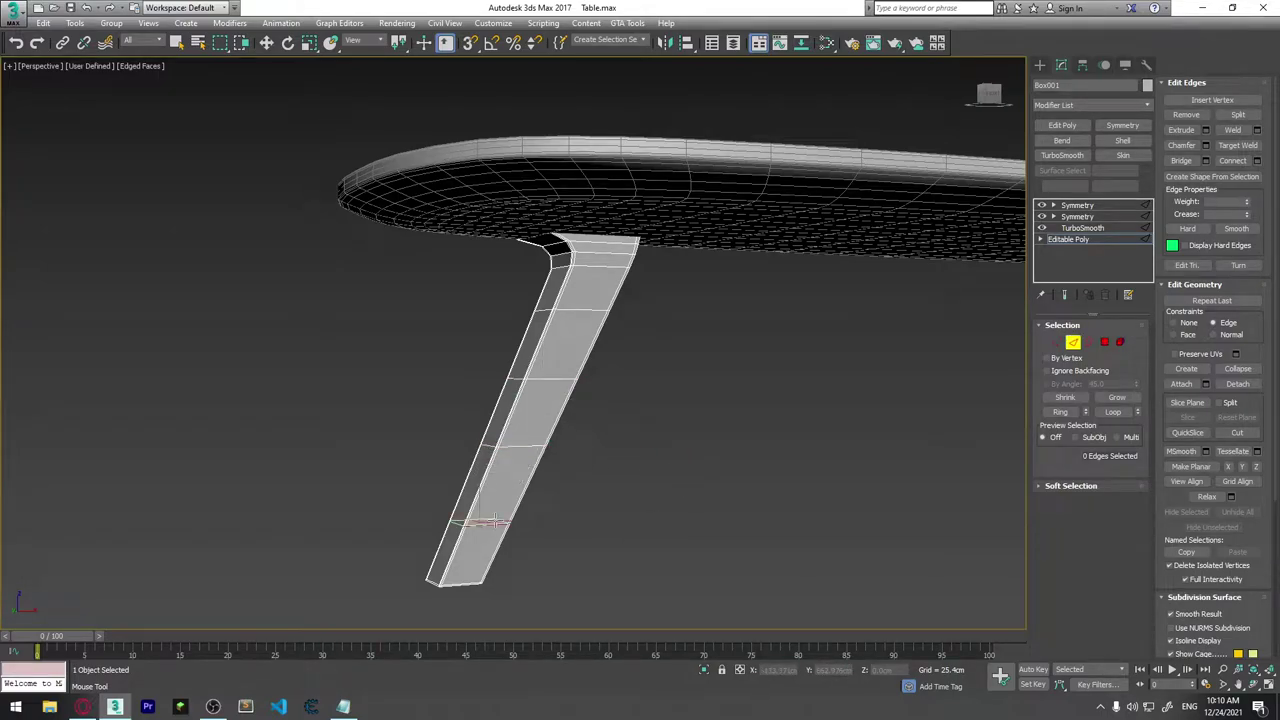
pyautogui.rightClick(688, 455)
pyautogui.rightClick(731, 467)
# Deselect the new loops and switch to the top Symmetry modifier to view mirrored legs.
pyautogui.click(599, 510)
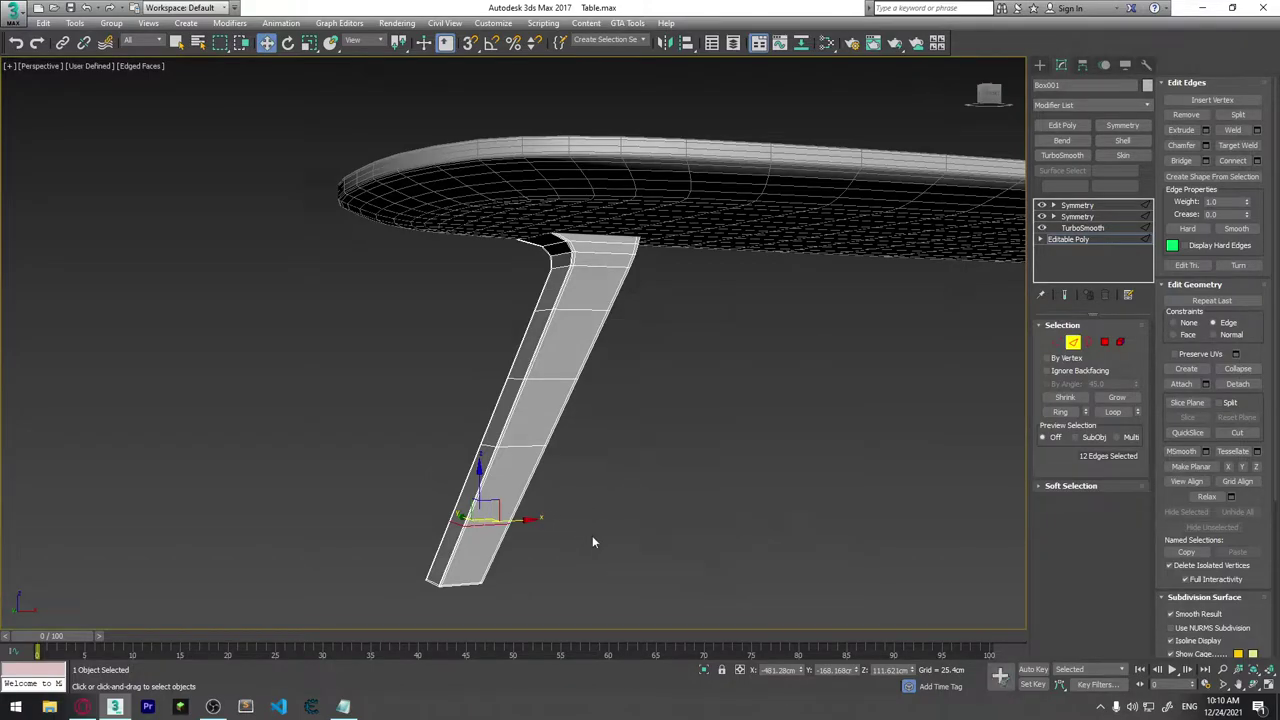
pyautogui.click(600, 532)
pyautogui.moveTo(664, 511)
pyautogui.keyDown('alt'); pyautogui.mouseDown(button='middle')
pyautogui.moveTo(658, 439)
pyautogui.moveTo(703, 470)
pyautogui.moveTo(608, 453)
pyautogui.moveTo(554, 465)
pyautogui.moveTo(566, 428)
pyautogui.moveTo(626, 431)
pyautogui.moveTo(782, 477)
pyautogui.moveTo(586, 477)
pyautogui.moveTo(897, 378)
pyautogui.mouseUp(button='middle'); pyautogui.keyUp('alt')
pyautogui.click(1078, 205)
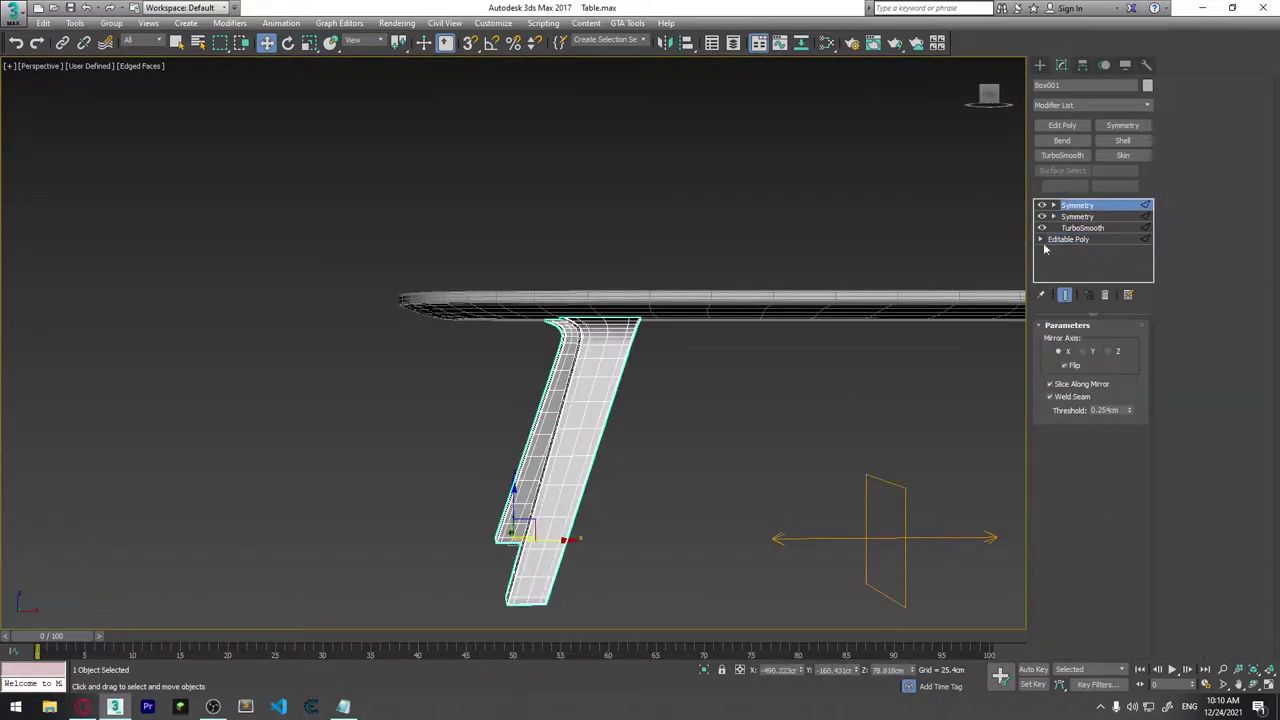
# Deselect the table and orbit underneath to inspect the smoothed legs.
pyautogui.keyDown('alt'); pyautogui.moveTo(560, 430); pyautogui.dragTo(680, 418, button='middle'); pyautogui.keyUp('alt')
pyautogui.click(764, 488)
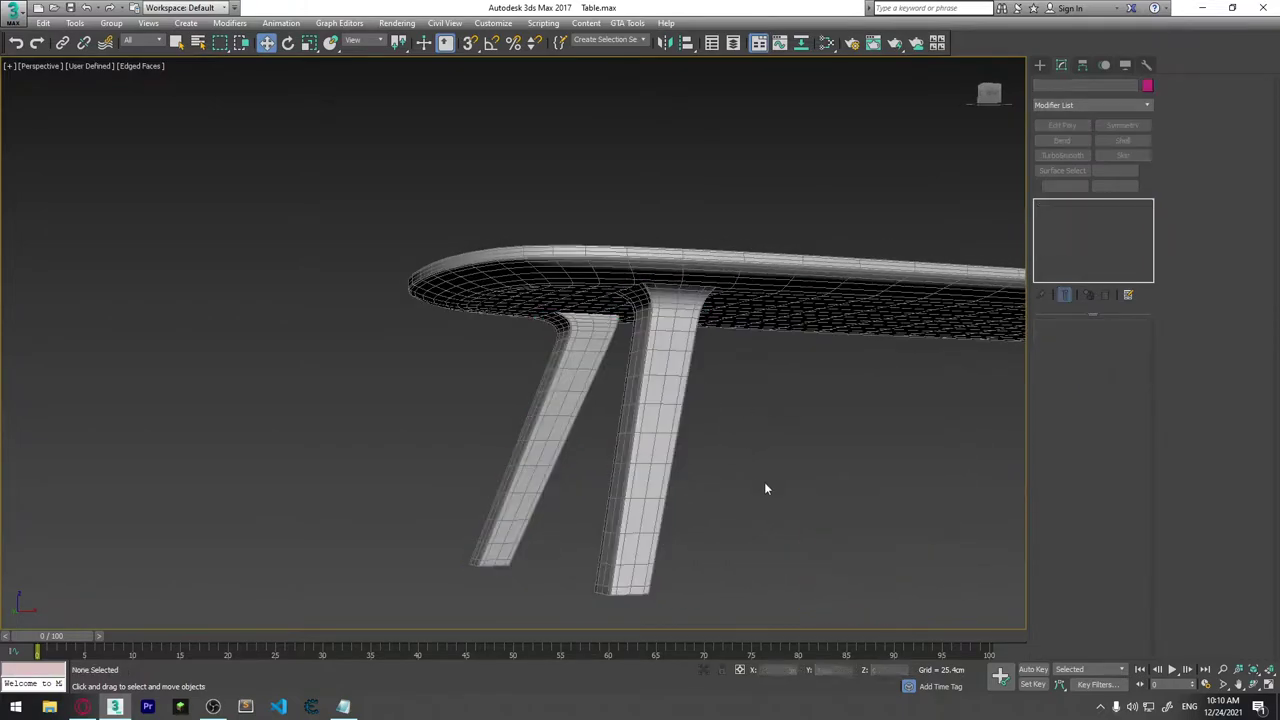
pyautogui.moveTo(764, 488)
pyautogui.keyDown('alt'); pyautogui.mouseDown(button='middle')
pyautogui.moveTo(780, 477)
pyautogui.moveTo(760, 474)
pyautogui.moveTo(777, 465)
pyautogui.moveTo(447, 455)
pyautogui.mouseUp(button='middle'); pyautogui.keyUp('alt')
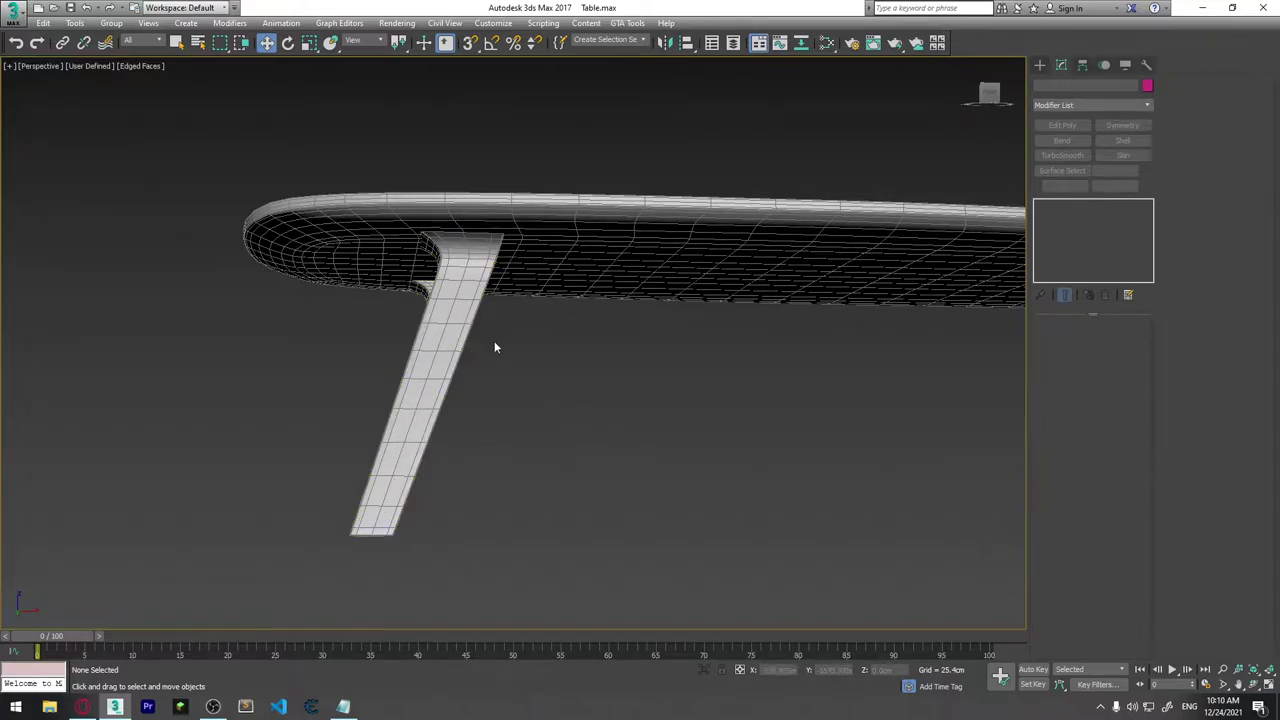
pyautogui.keyDown('alt'); pyautogui.moveTo(494, 347); pyautogui.dragTo(534, 323, button='middle'); pyautogui.keyUp('alt')
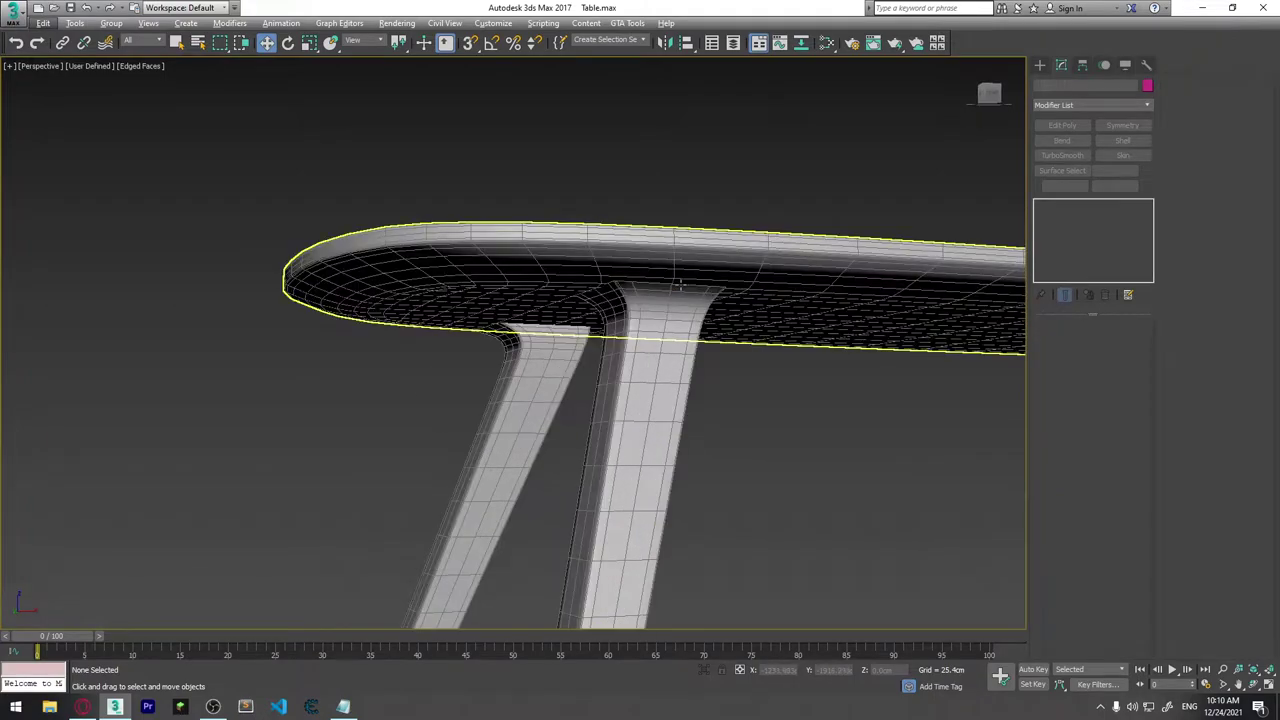
pyautogui.moveTo(679, 285)
pyautogui.keyDown('alt'); pyautogui.mouseDown(button='middle')
pyautogui.moveTo(747, 265)
pyautogui.moveTo(543, 286)
pyautogui.moveTo(731, 307)
pyautogui.mouseUp(button='middle'); pyautogui.keyUp('alt')
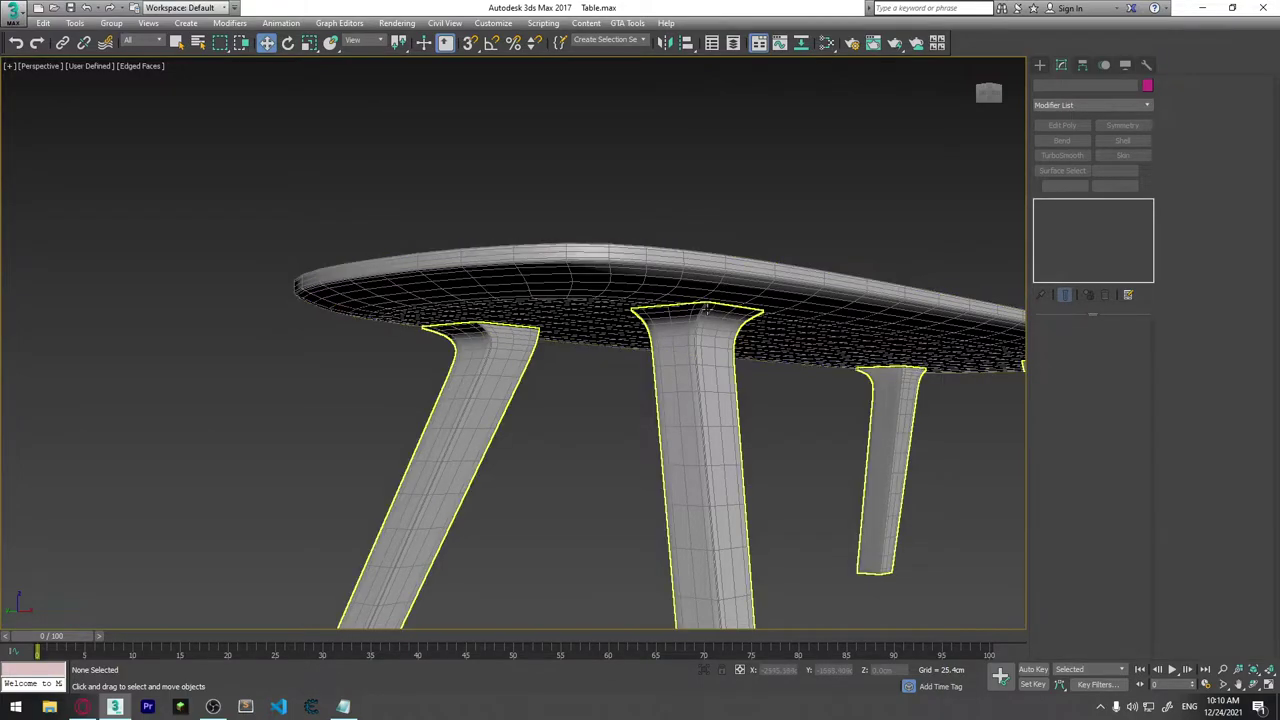
pyautogui.keyDown('alt'); pyautogui.moveTo(707, 310); pyautogui.dragTo(358, 400, button='middle'); pyautogui.keyUp('alt')
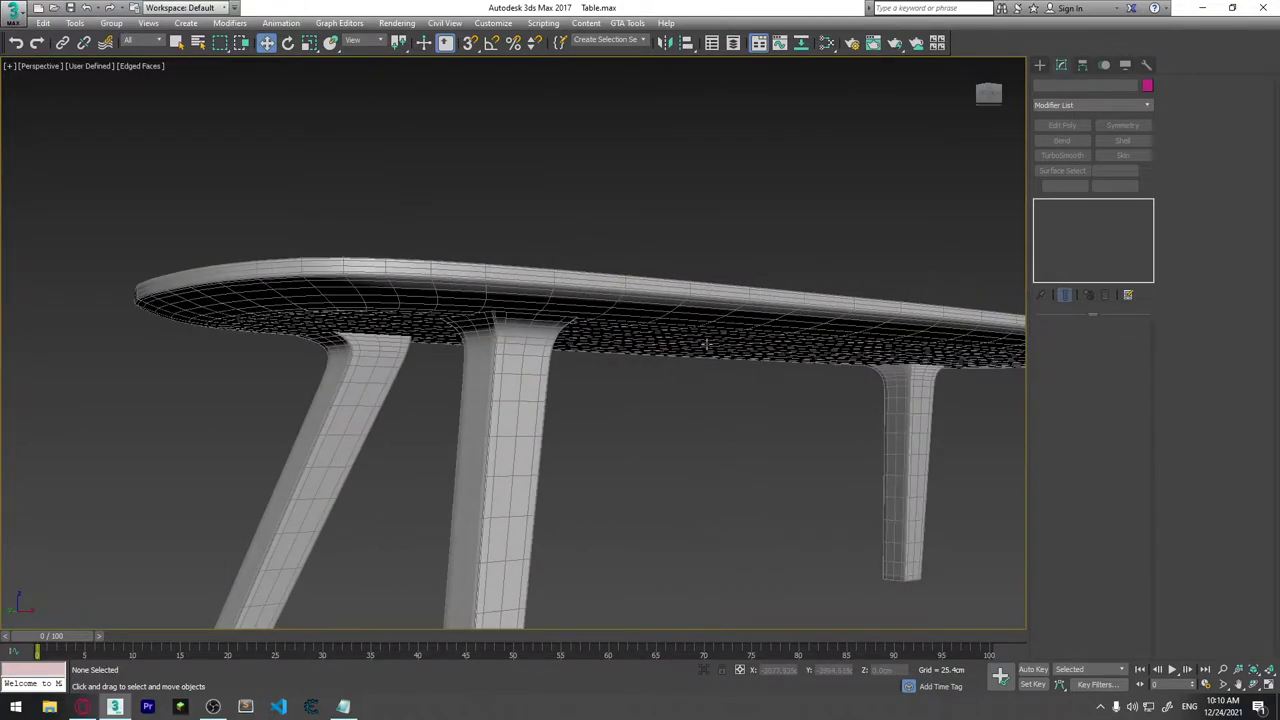
# Reselect the legs, drop to the Editable Poly base, and enter Edge mode.
pyautogui.click(358, 400)
pyautogui.click(1068, 239)
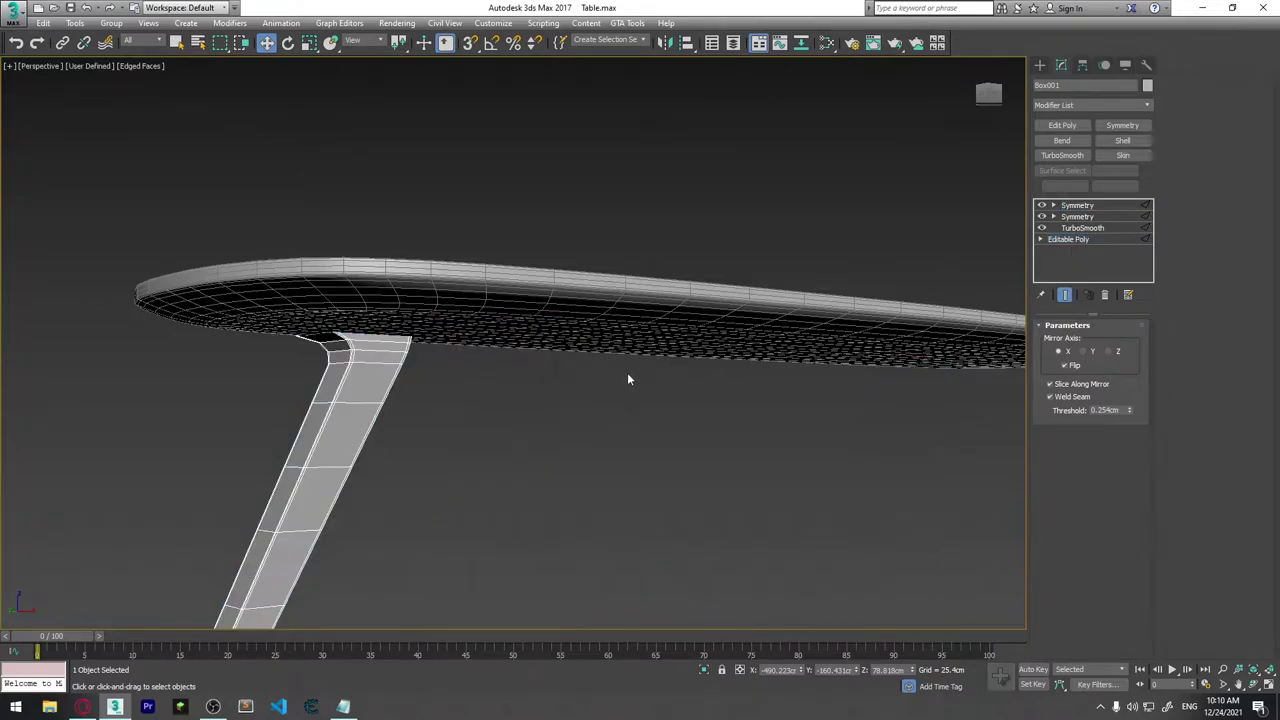
pyautogui.press('2')
pyautogui.scroll(3, 480, 303)
pyautogui.keyDown('alt'); pyautogui.moveTo(480, 303); pyautogui.dragTo(523, 394, button='middle'); pyautogui.keyUp('alt')
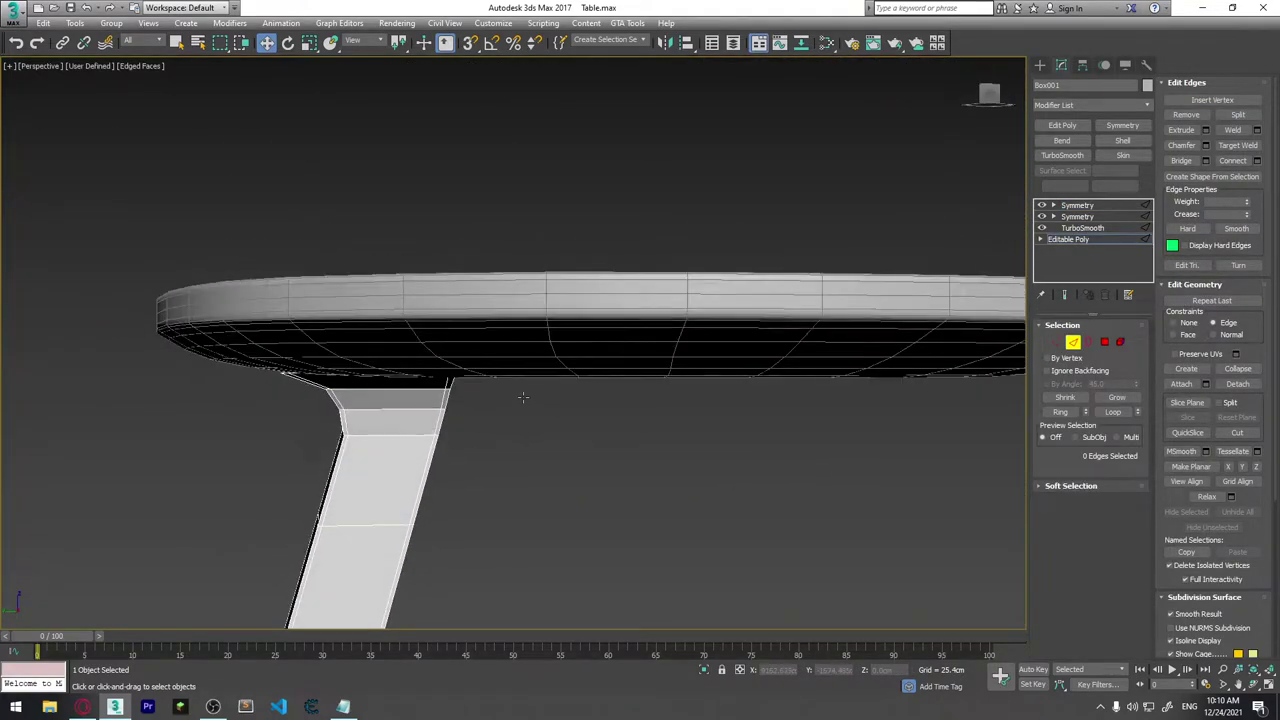
# In Vertex mode, select the six top-of-leg vertices and set Constraints to None.
pyautogui.click(1057, 342)
pyautogui.keyDown('alt'); pyautogui.moveTo(355, 408); pyautogui.dragTo(397, 409, button='middle'); pyautogui.keyUp('alt')
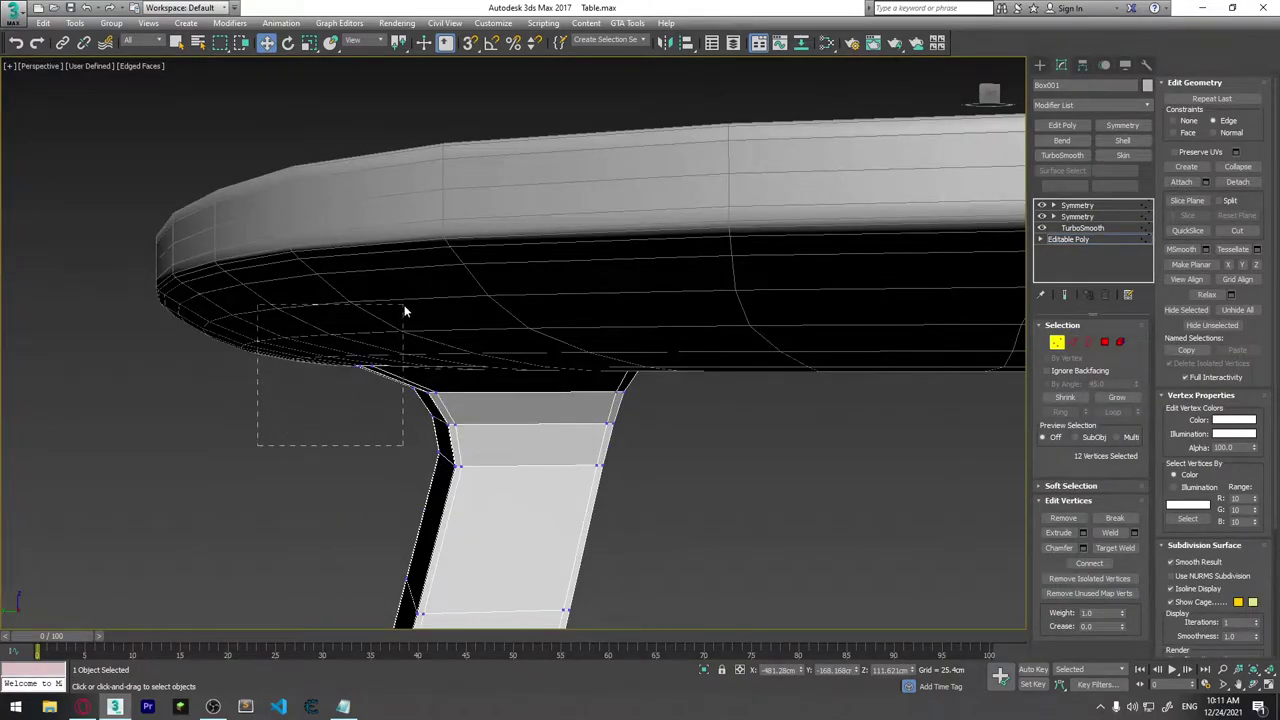
pyautogui.moveTo(394, 342)
pyautogui.mouseDown()
pyautogui.moveTo(406, 312)
pyautogui.moveTo(364, 312)
pyautogui.moveTo(371, 341)
pyautogui.mouseUp()
pyautogui.click(1174, 120)
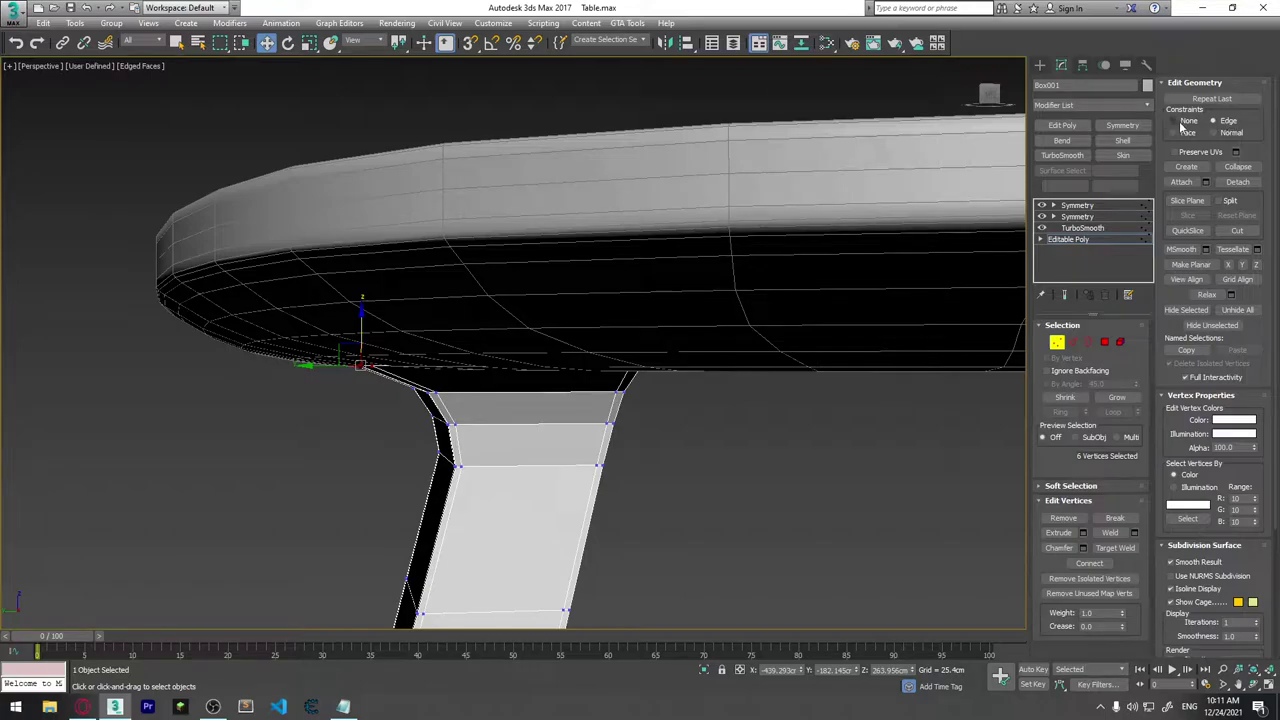
# Nudge the top vertices slightly down and check the fit against the tabletop underside.
pyautogui.keyDown('alt'); pyautogui.moveTo(491, 542); pyautogui.dragTo(514, 486, button='middle'); pyautogui.keyUp('alt')
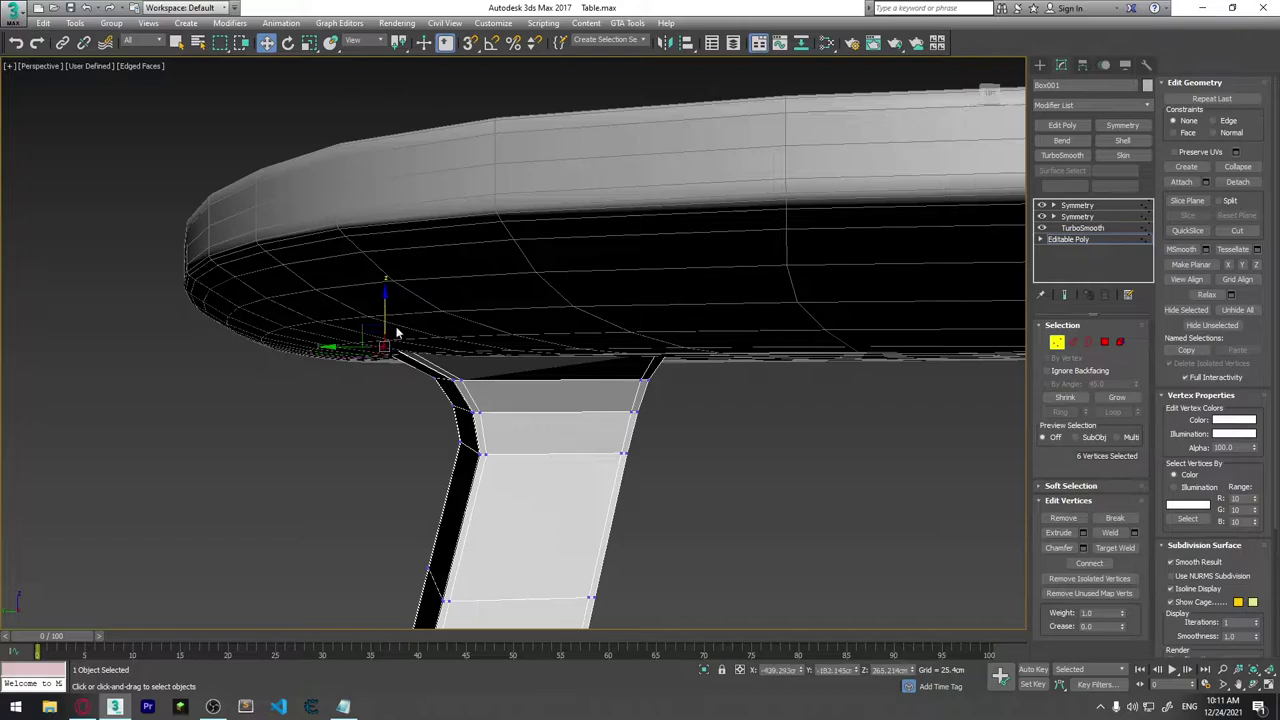
pyautogui.moveTo(394, 329)
pyautogui.keyDown('alt'); pyautogui.mouseDown(button='middle')
pyautogui.moveTo(543, 380)
pyautogui.moveTo(526, 371)
pyautogui.mouseUp(button='middle'); pyautogui.keyUp('alt')
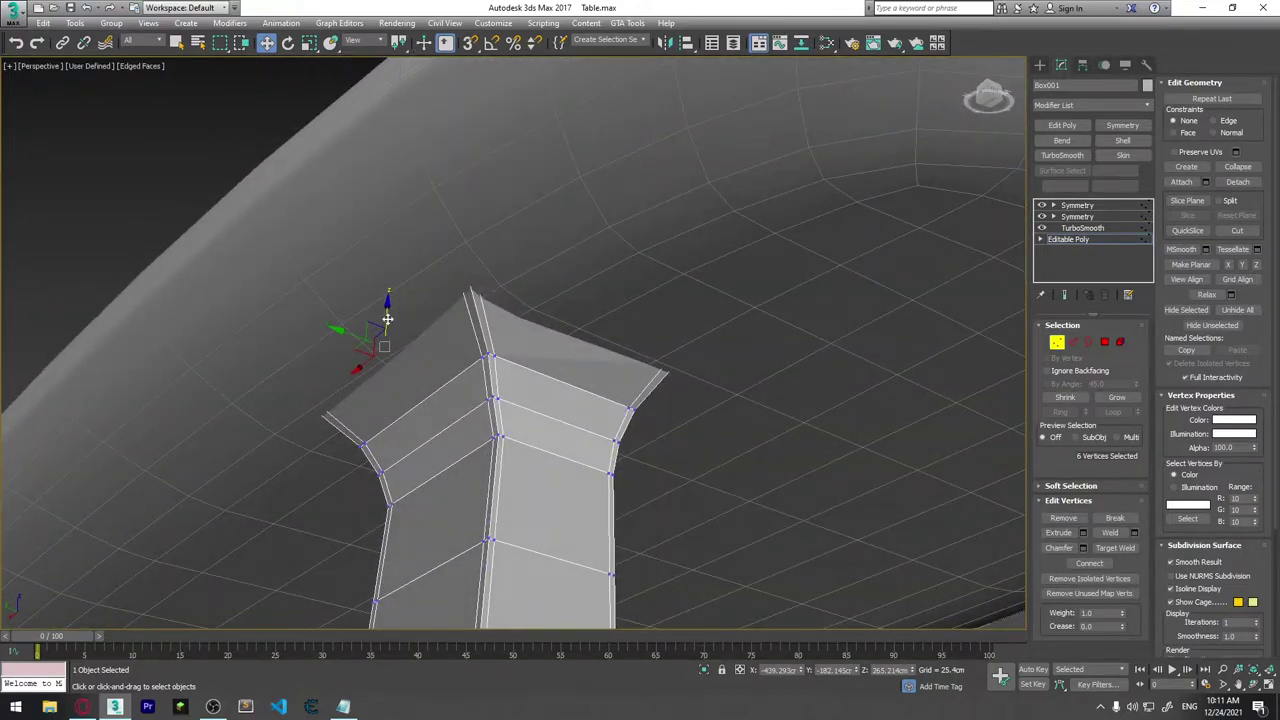
pyautogui.moveTo(385, 320); pyautogui.dragTo(384, 319)
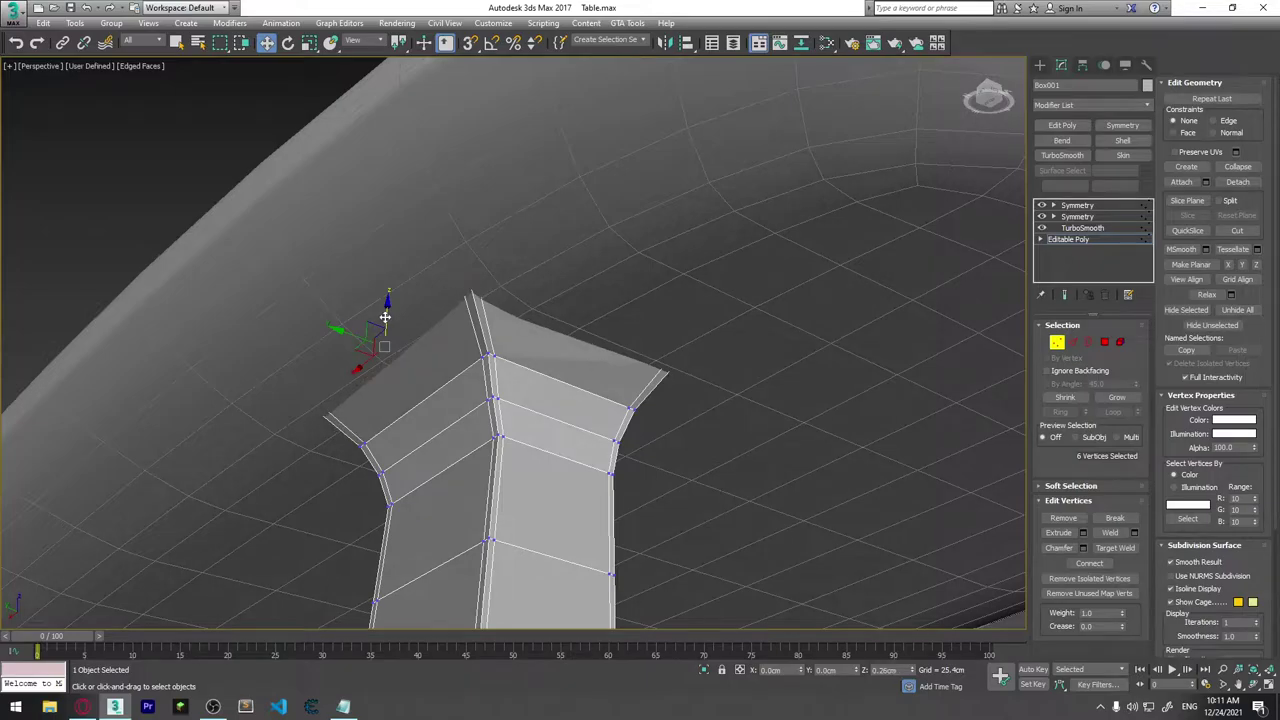
pyautogui.moveTo(508, 374)
pyautogui.keyDown('alt'); pyautogui.mouseDown(button='middle')
pyautogui.moveTo(657, 400)
pyautogui.moveTo(560, 391)
pyautogui.moveTo(615, 393)
pyautogui.moveTo(516, 331)
pyautogui.mouseUp(button='middle'); pyautogui.keyUp('alt')
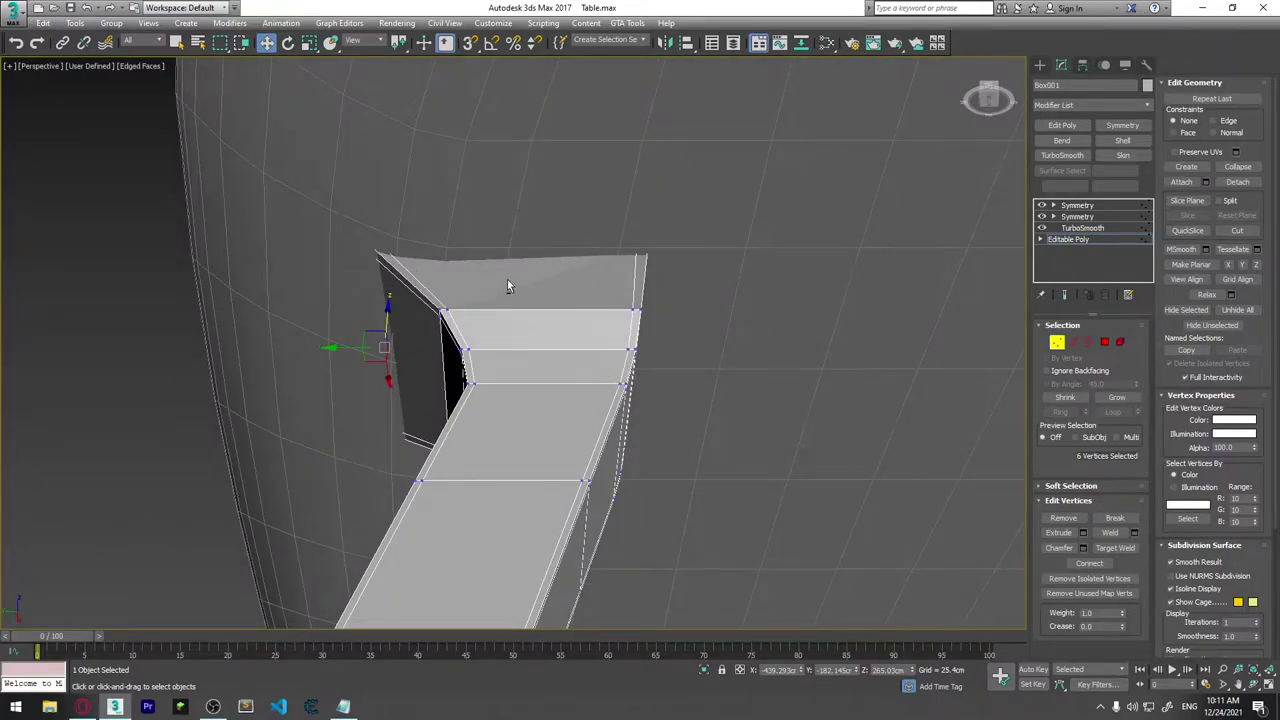
pyautogui.moveTo(508, 283)
pyautogui.keyDown('alt'); pyautogui.mouseDown(button='middle')
pyautogui.moveTo(583, 289)
pyautogui.moveTo(511, 277)
pyautogui.moveTo(511, 297)
pyautogui.moveTo(566, 289)
pyautogui.moveTo(611, 310)
pyautogui.mouseUp(button='middle'); pyautogui.keyUp('alt')
pyautogui.keyDown('alt'); pyautogui.moveTo(645, 296); pyautogui.dragTo(651, 320, button='middle'); pyautogui.keyUp('alt')
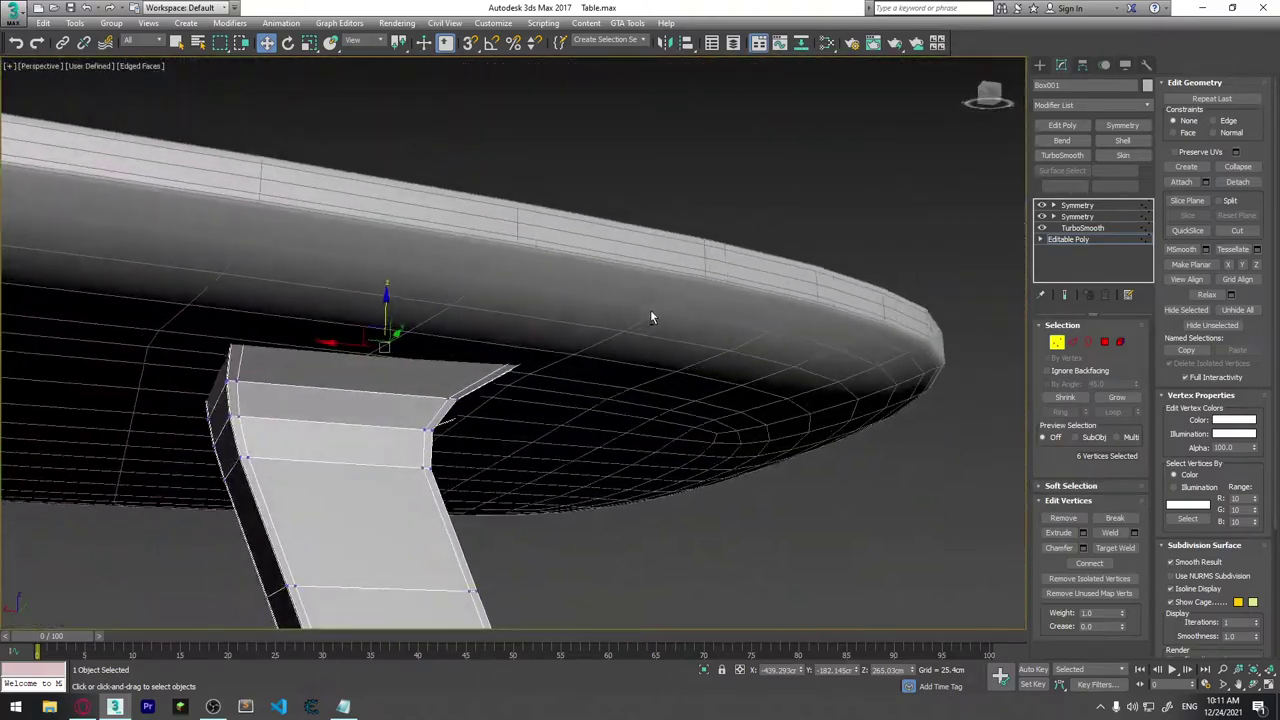
# Return to the top Symmetry modifier, deselect, and zoom around a leg close-up.
pyautogui.click(1077, 205)
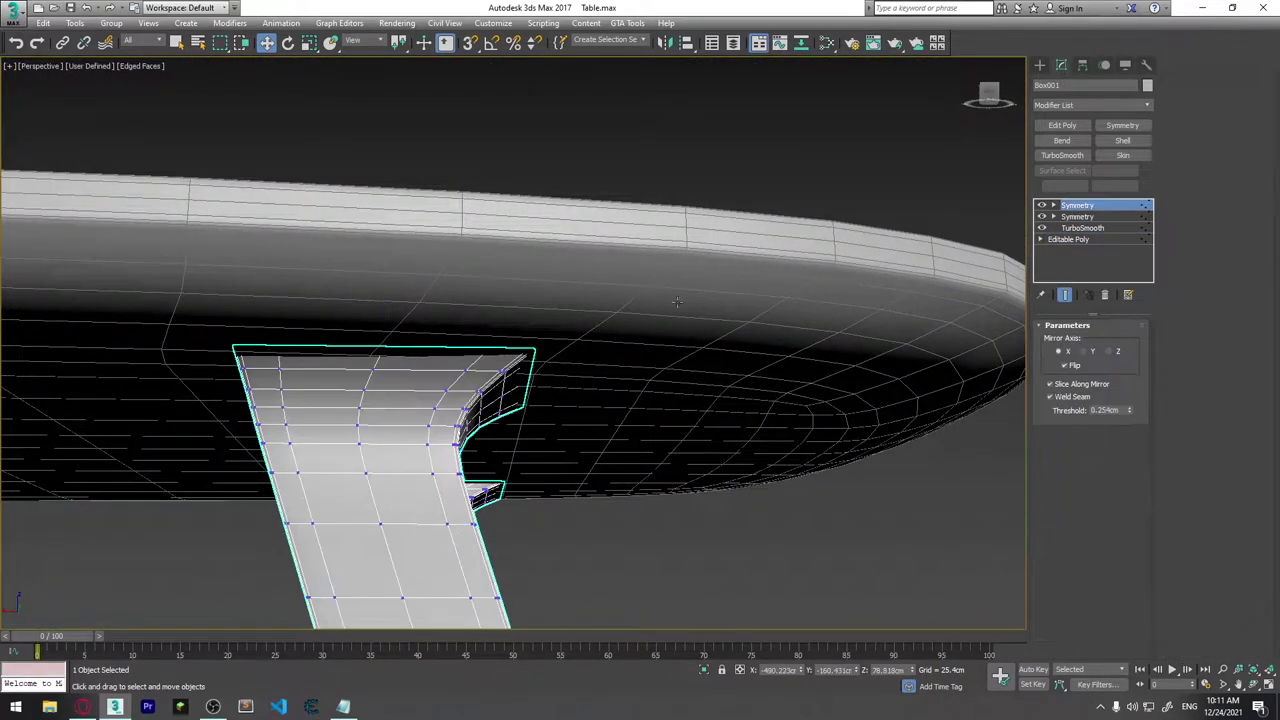
pyautogui.click(700, 520)
pyautogui.keyDown('alt'); pyautogui.moveTo(600, 400); pyautogui.dragTo(560, 327, button='middle'); pyautogui.keyUp('alt')
pyautogui.scroll(3, 560, 327)
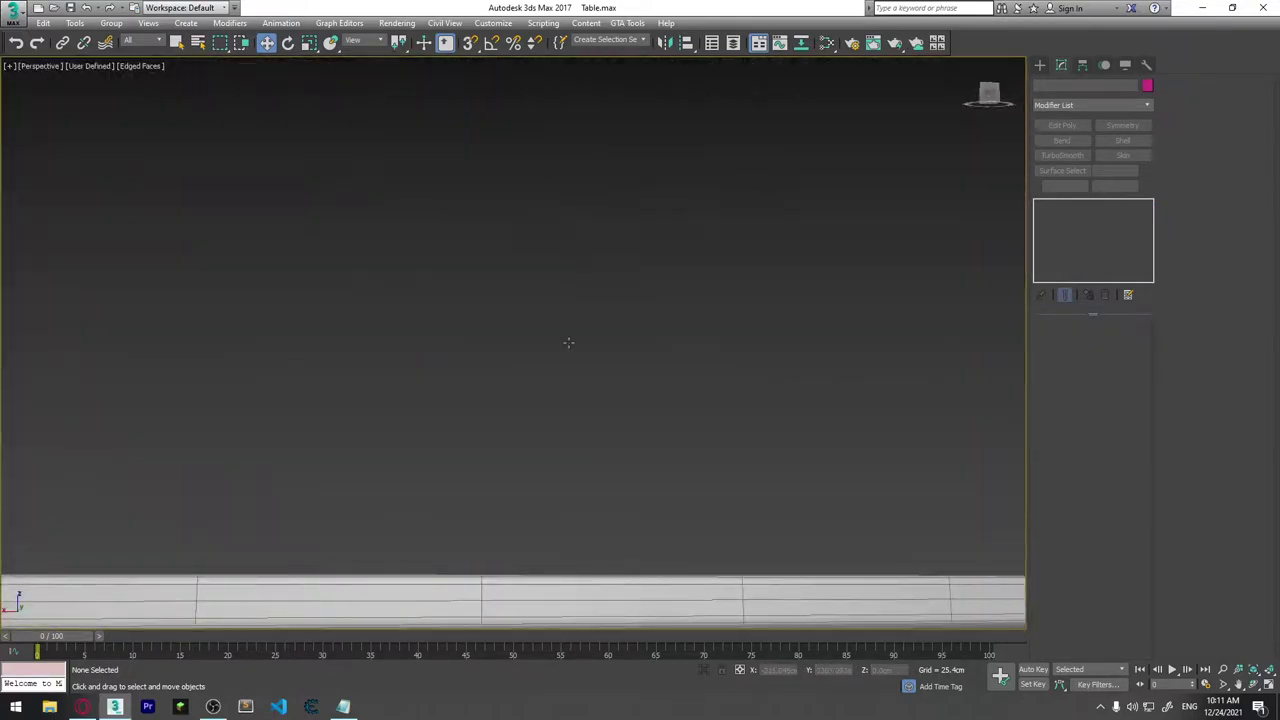
pyautogui.scroll(-5, 563, 330)
pyautogui.scroll(3, 563, 330)
pyautogui.scroll(-3, 563, 332)
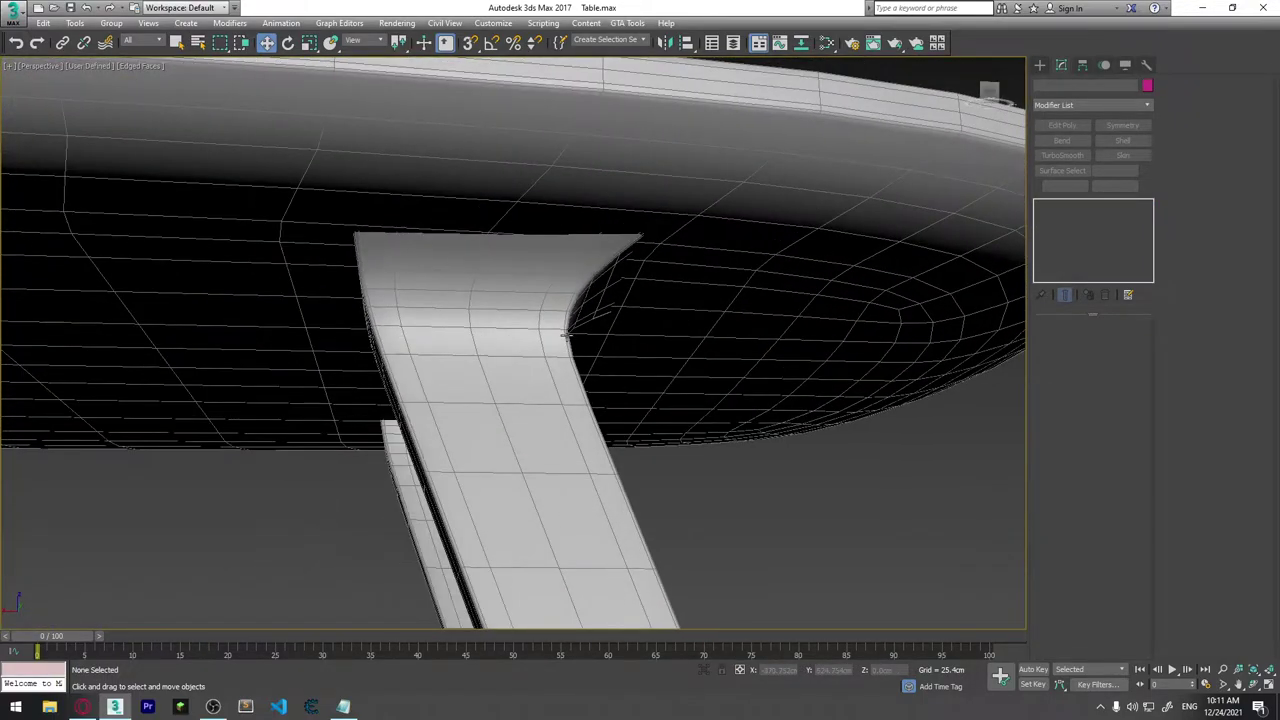
pyautogui.scroll(-2, 631, 288)
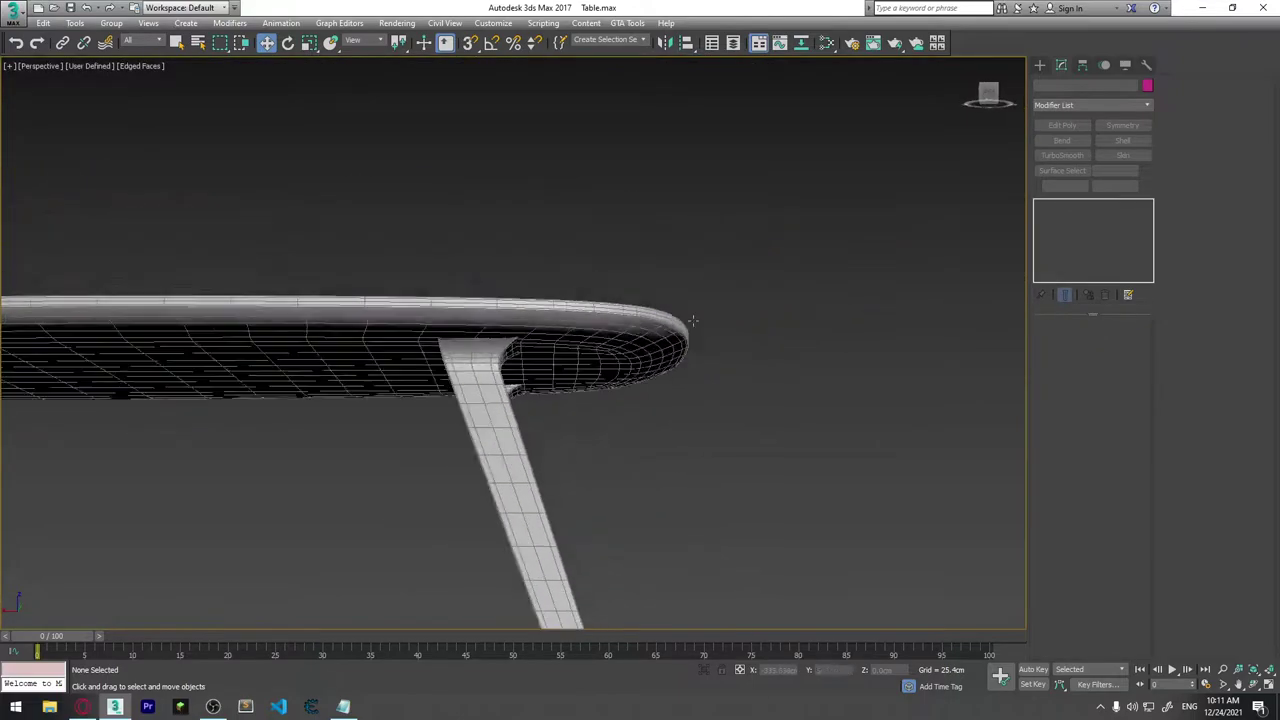
pyautogui.scroll(-2, 674, 334)
pyautogui.scroll(-3, 557, 421)
pyautogui.scroll(1, 575, 357)
# Frame the whole table, then select the legs and reopen their Editable Poly base.
pyautogui.moveTo(575, 357); pyautogui.dragTo(651, 391, button='middle')
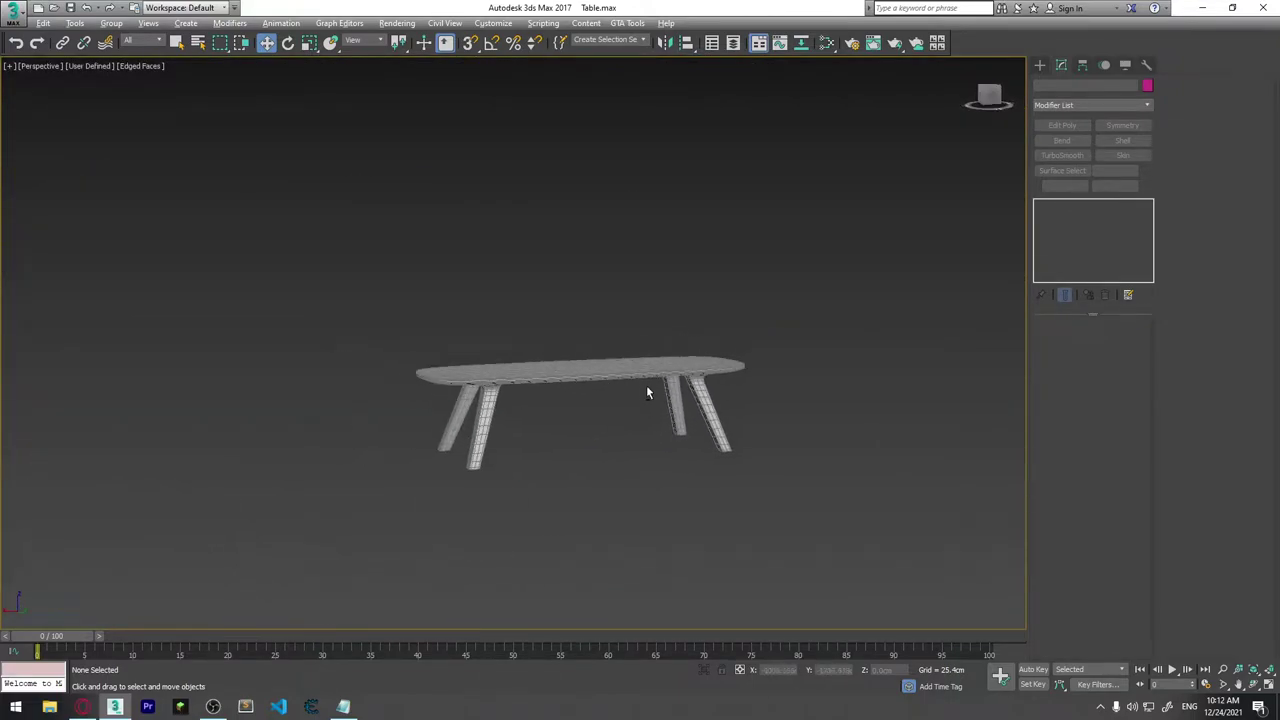
pyautogui.scroll(1, 614, 397)
pyautogui.scroll(2, 586, 409)
pyautogui.scroll(2, 587, 360)
pyautogui.scroll(-2, 590, 362)
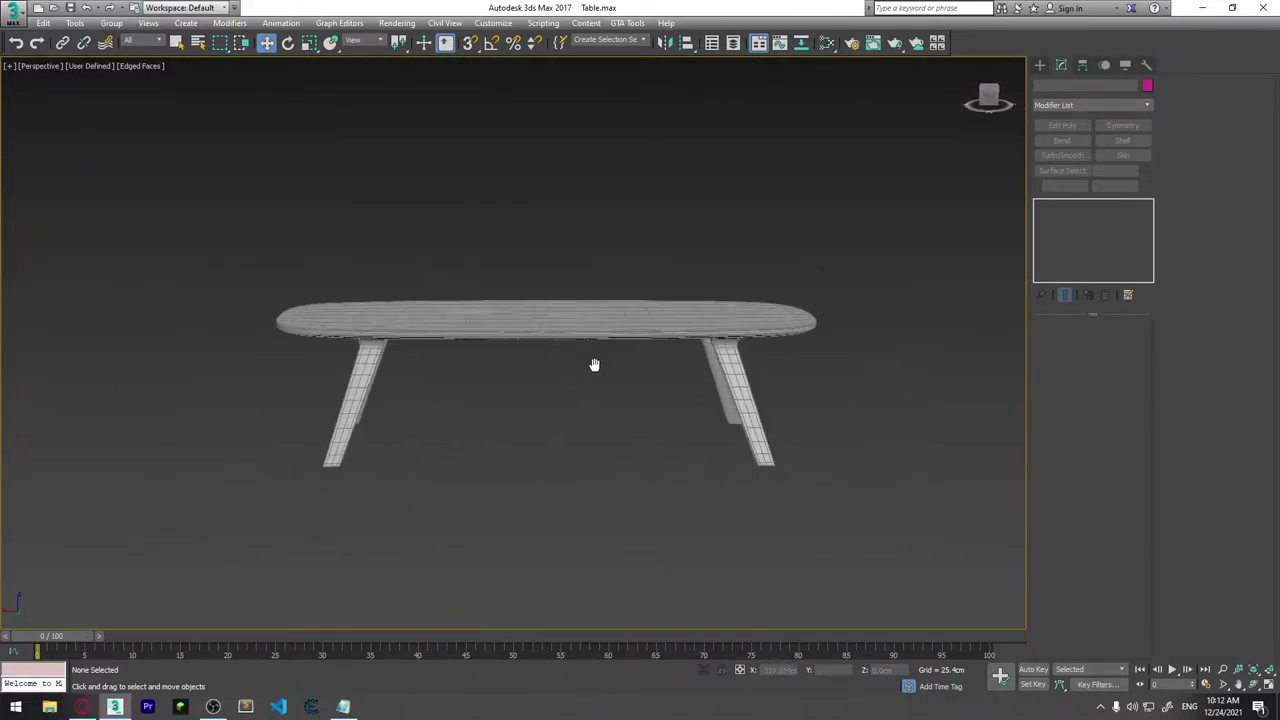
pyautogui.scroll(2, 591, 378)
pyautogui.scroll(5, 594, 382)
pyautogui.click(505, 265)
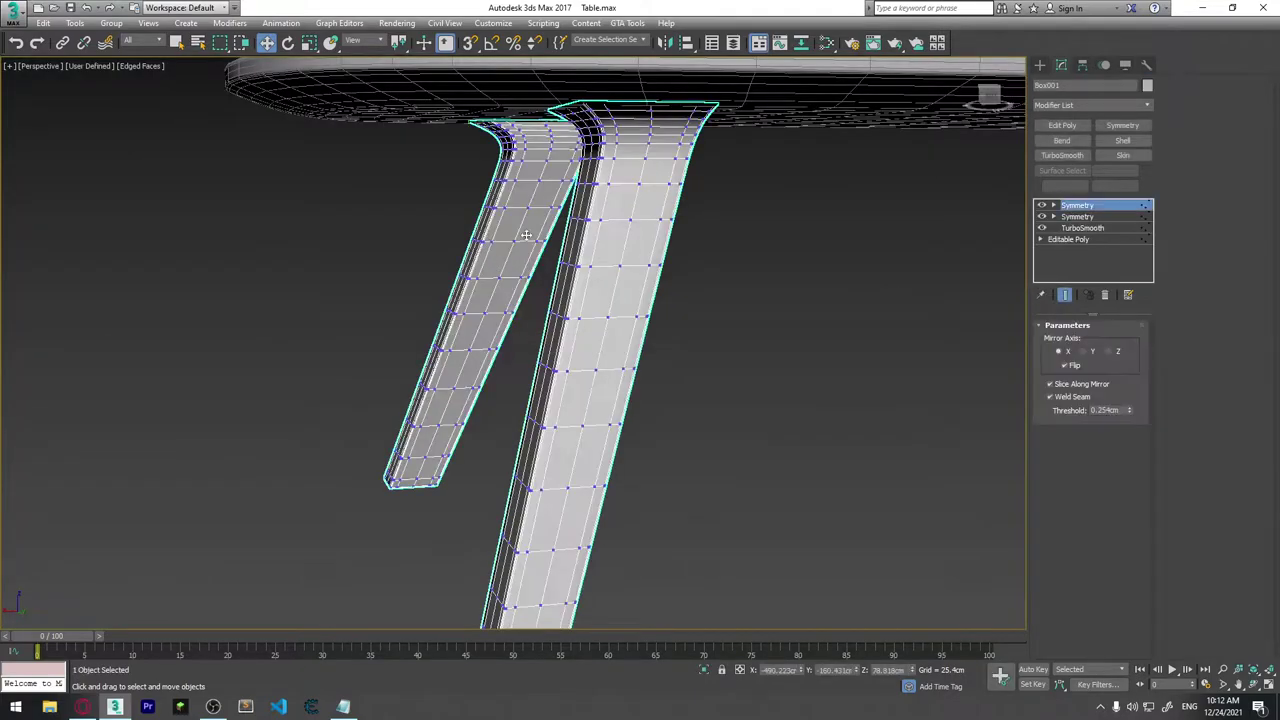
pyautogui.click(1070, 239)
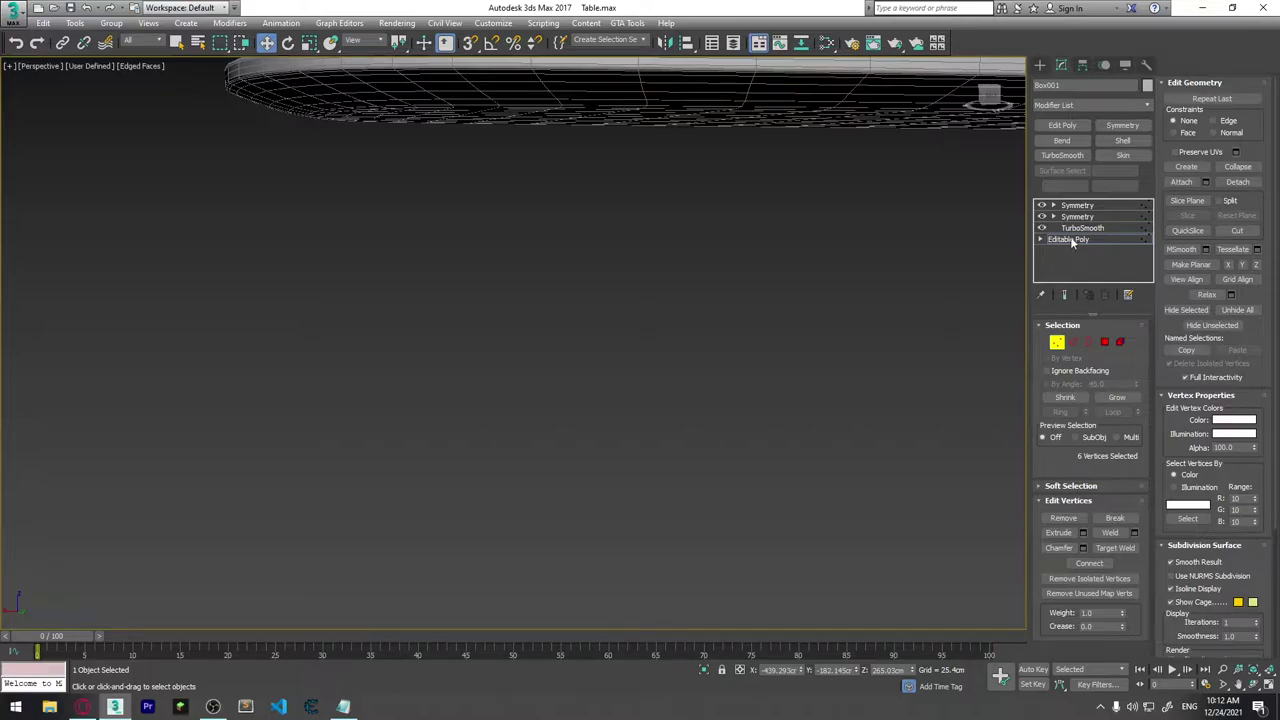
# Leave vertex level and orbit so the leg stands upright in the view centre.
pyautogui.click(1070, 240)
pyautogui.scroll(-2, 636, 346)
pyautogui.scroll(-1, 623, 343)
pyautogui.scroll(5, 762, 345)
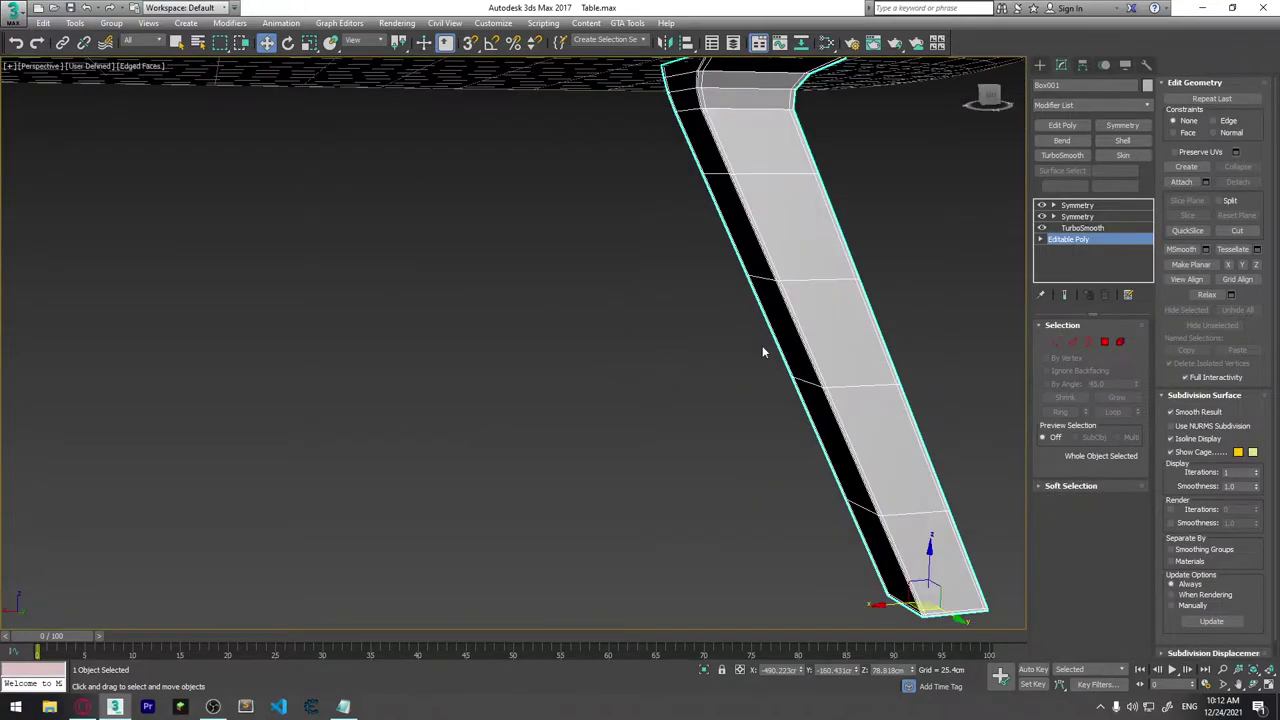
pyautogui.moveTo(762, 351)
pyautogui.mouseDown(button='middle')
pyautogui.moveTo(640, 440)
pyautogui.moveTo(625, 350)
pyautogui.mouseUp(button='middle')
pyautogui.scroll(-3, 645, 455)
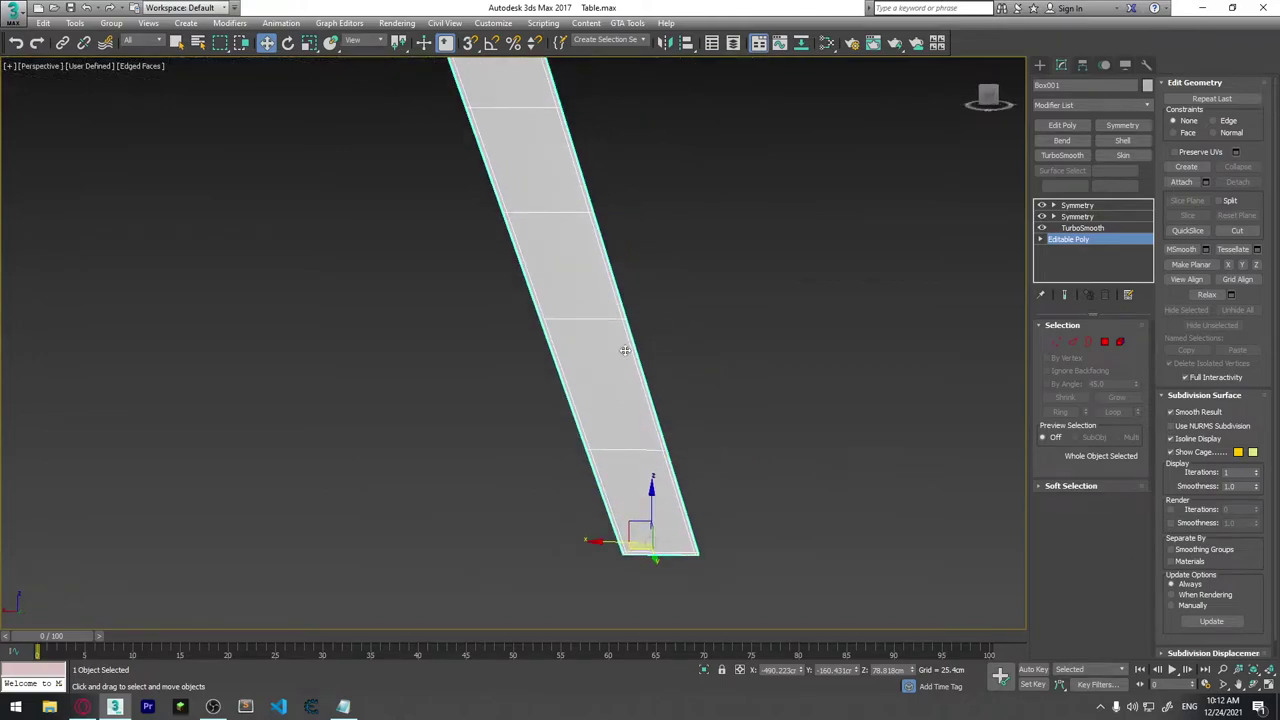
pyautogui.keyDown('alt'); pyautogui.moveTo(625, 350); pyautogui.dragTo(757, 423, button='middle'); pyautogui.keyUp('alt')
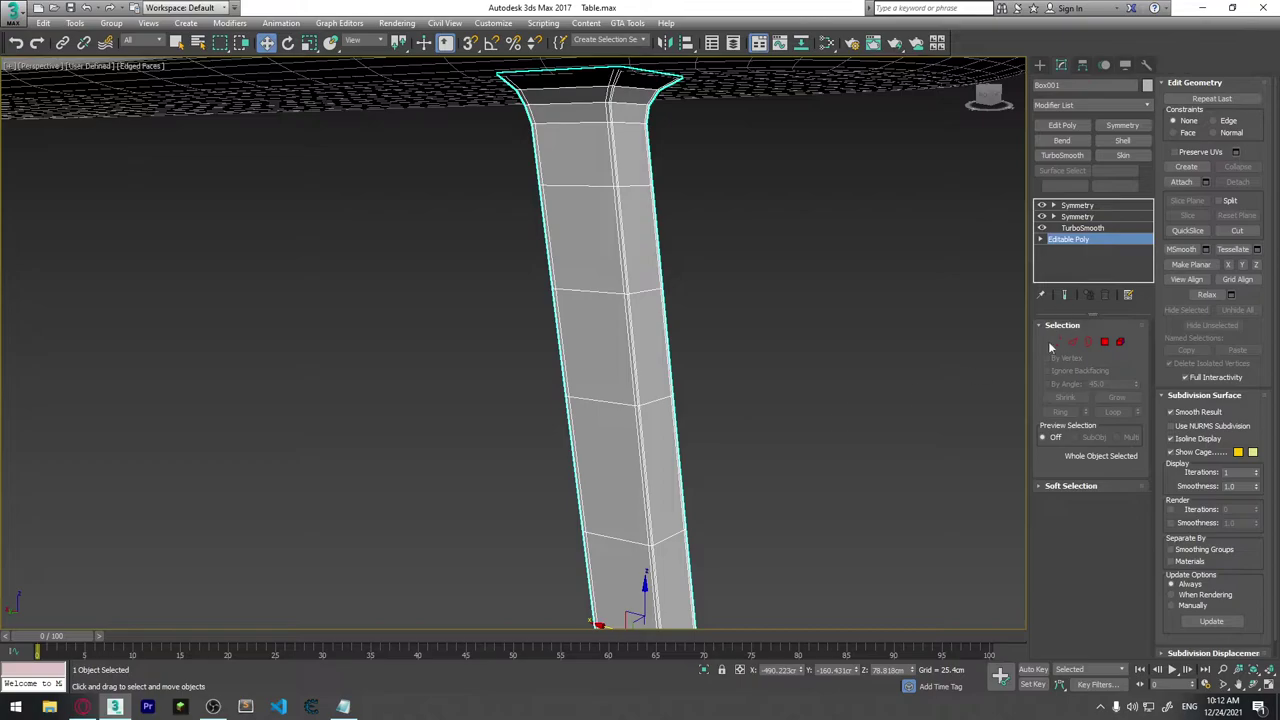
# Move the leg's middle vertices left along X and turn on Show End Result.
pyautogui.click(1056, 342)
pyautogui.click(564, 397)
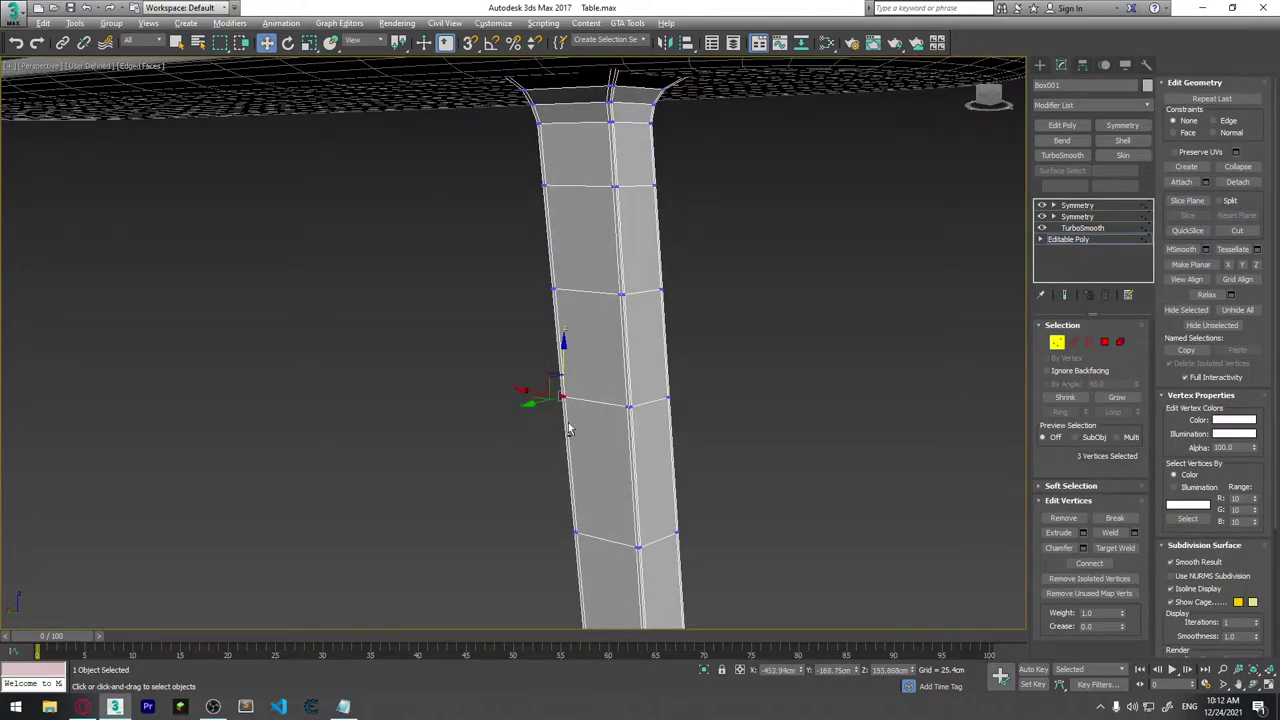
pyautogui.keyDown('alt'); pyautogui.moveTo(568, 430); pyautogui.dragTo(614, 406, button='middle'); pyautogui.keyUp('alt')
pyautogui.moveTo(528, 396); pyautogui.dragTo(493, 396)
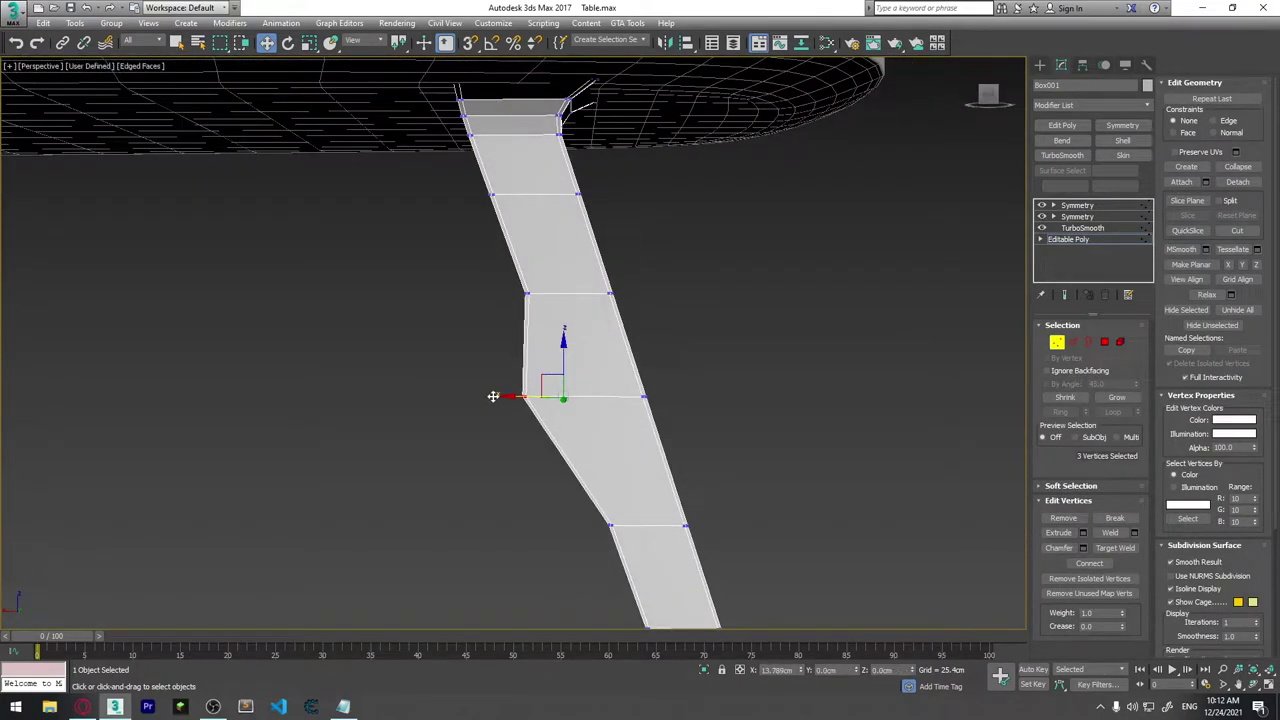
pyautogui.keyDown('alt'); pyautogui.moveTo(665, 422); pyautogui.dragTo(721, 436, button='middle'); pyautogui.keyUp('alt')
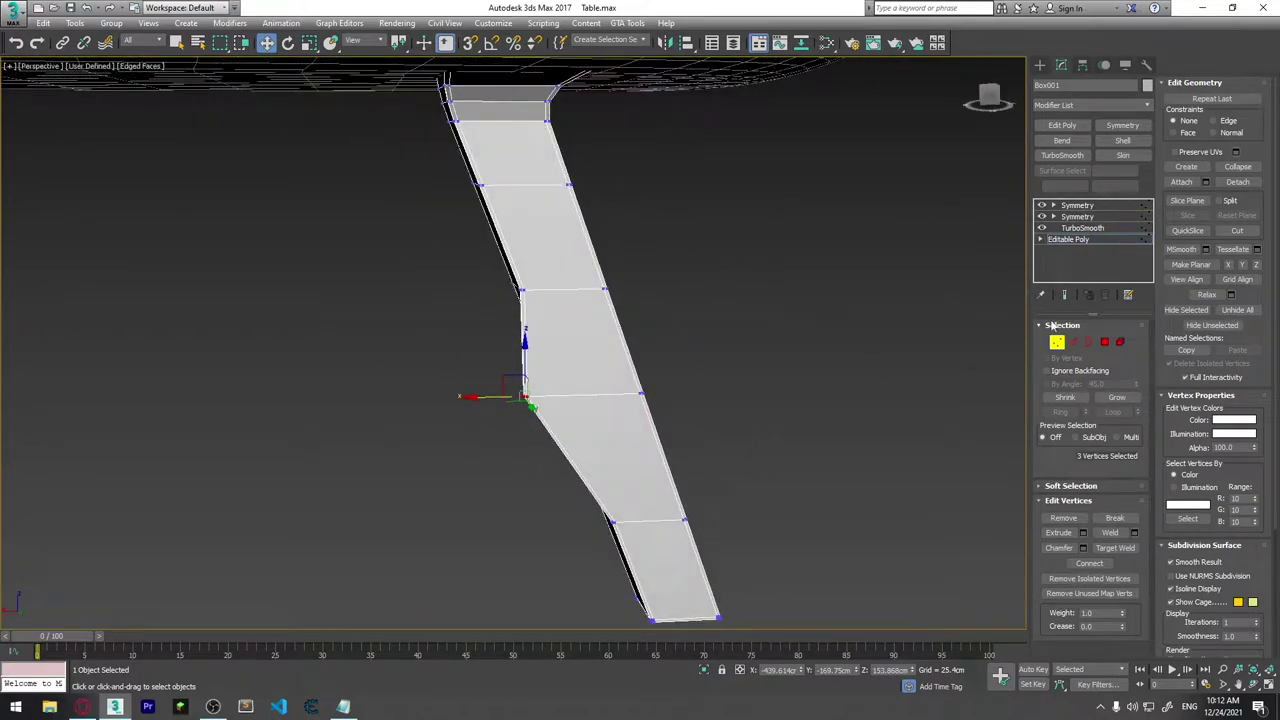
pyautogui.click(1064, 294)
pyautogui.moveTo(792, 357)
pyautogui.keyDown('alt'); pyautogui.mouseDown(button='middle')
pyautogui.moveTo(663, 366)
pyautogui.moveTo(649, 343)
pyautogui.moveTo(686, 346)
pyautogui.moveTo(612, 390)
pyautogui.moveTo(599, 355)
pyautogui.moveTo(643, 367)
pyautogui.moveTo(576, 417)
pyautogui.mouseUp(button='middle'); pyautogui.keyUp('alt')
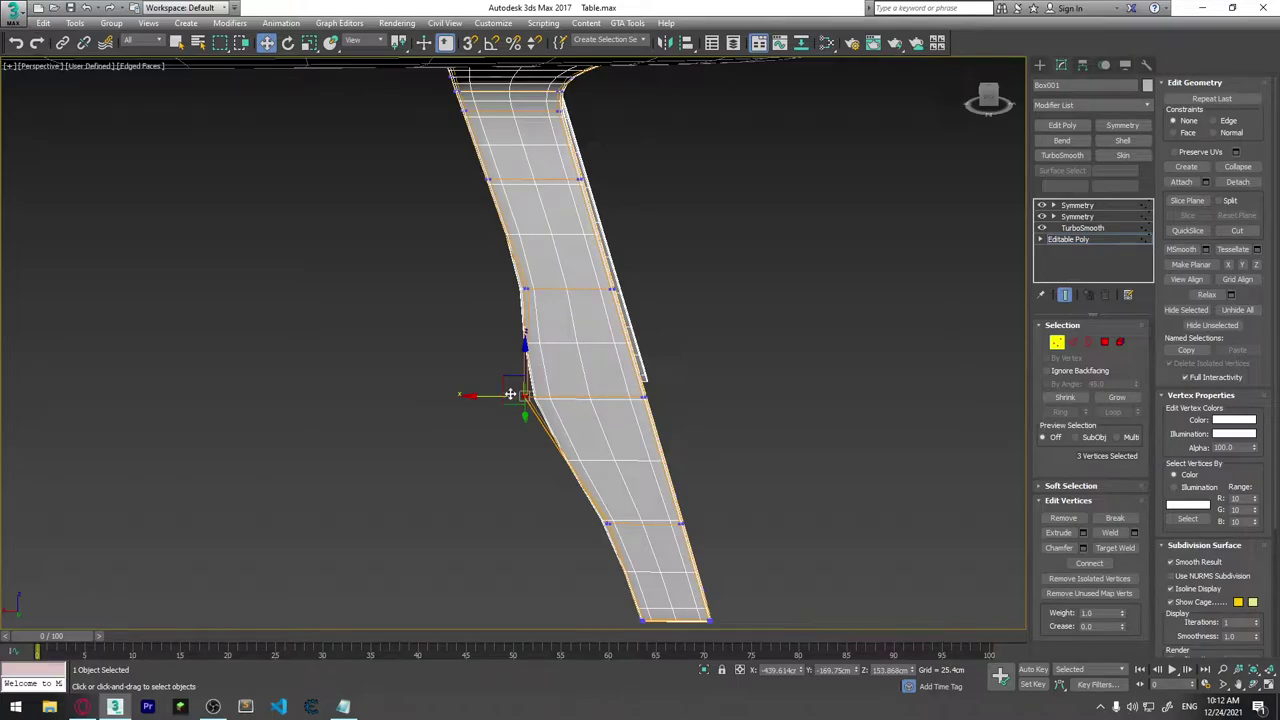
pyautogui.moveTo(487, 399)
pyautogui.mouseDown()
pyautogui.moveTo(360, 387)
pyautogui.moveTo(551, 363)
pyautogui.moveTo(490, 418)
pyautogui.mouseUp()
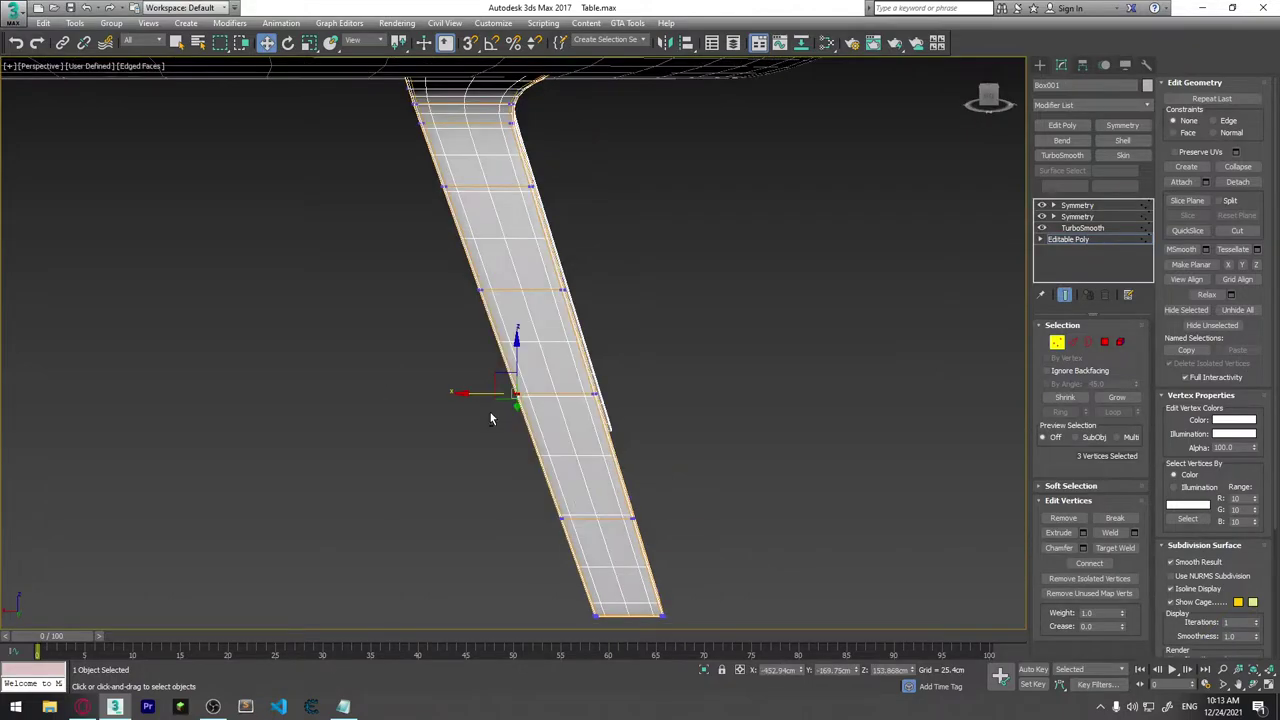
# Add an Edit Poly modifier above the top Symmetry in Box001's stack.
pyautogui.click(1077, 206)
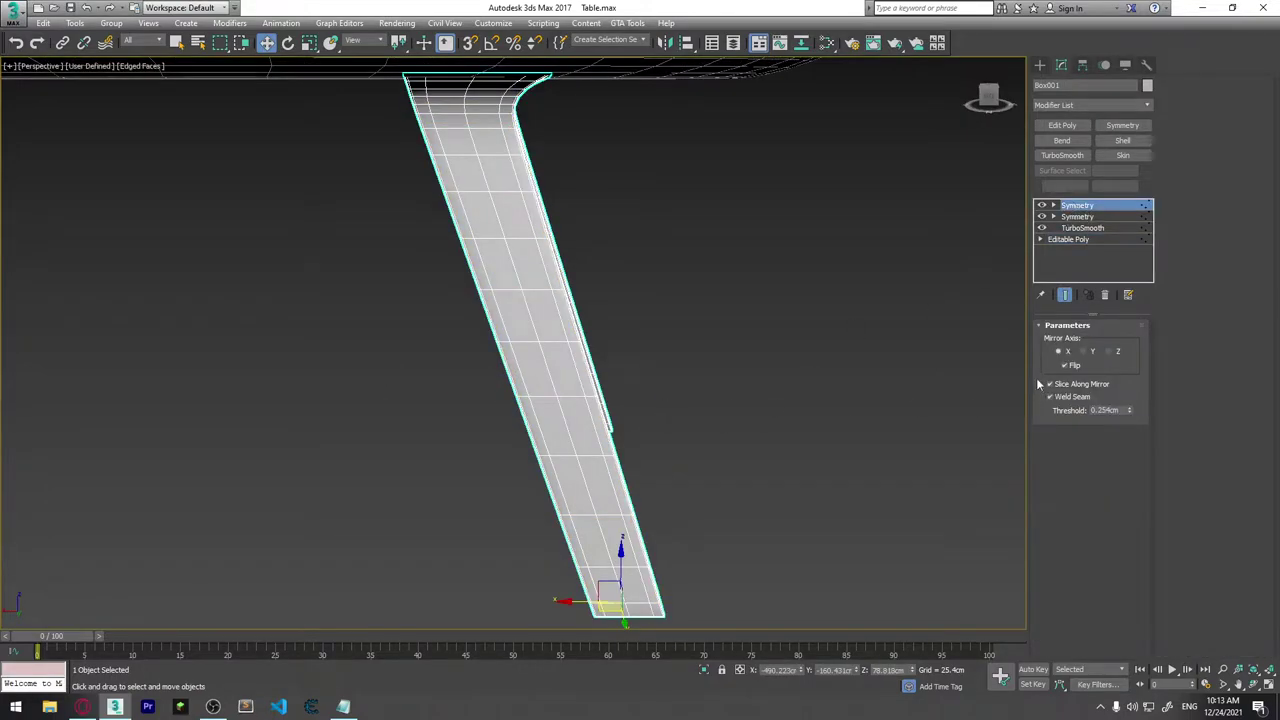
pyautogui.click(1062, 125)
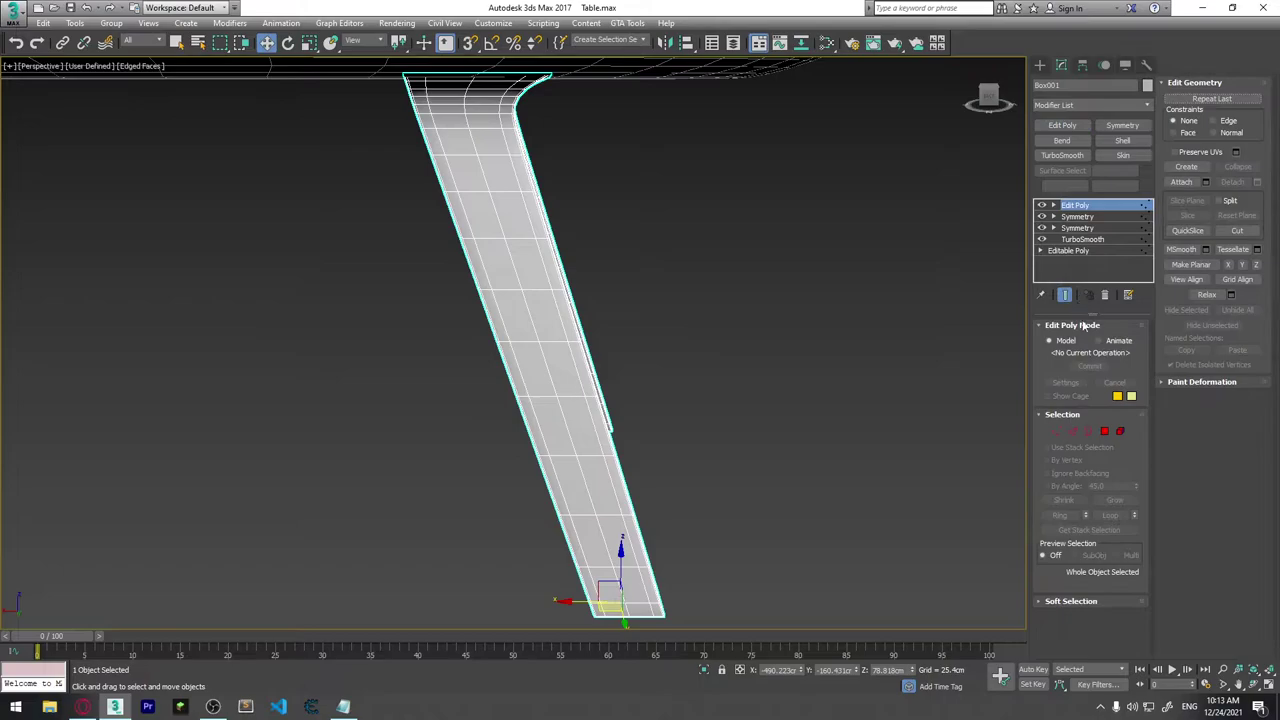
pyautogui.click(1056, 431)
pyautogui.moveTo(569, 356)
pyautogui.keyDown('alt'); pyautogui.mouseDown(button='middle')
pyautogui.moveTo(538, 367)
pyautogui.moveTo(534, 354)
pyautogui.moveTo(548, 358)
pyautogui.mouseUp(button='middle'); pyautogui.keyUp('alt')
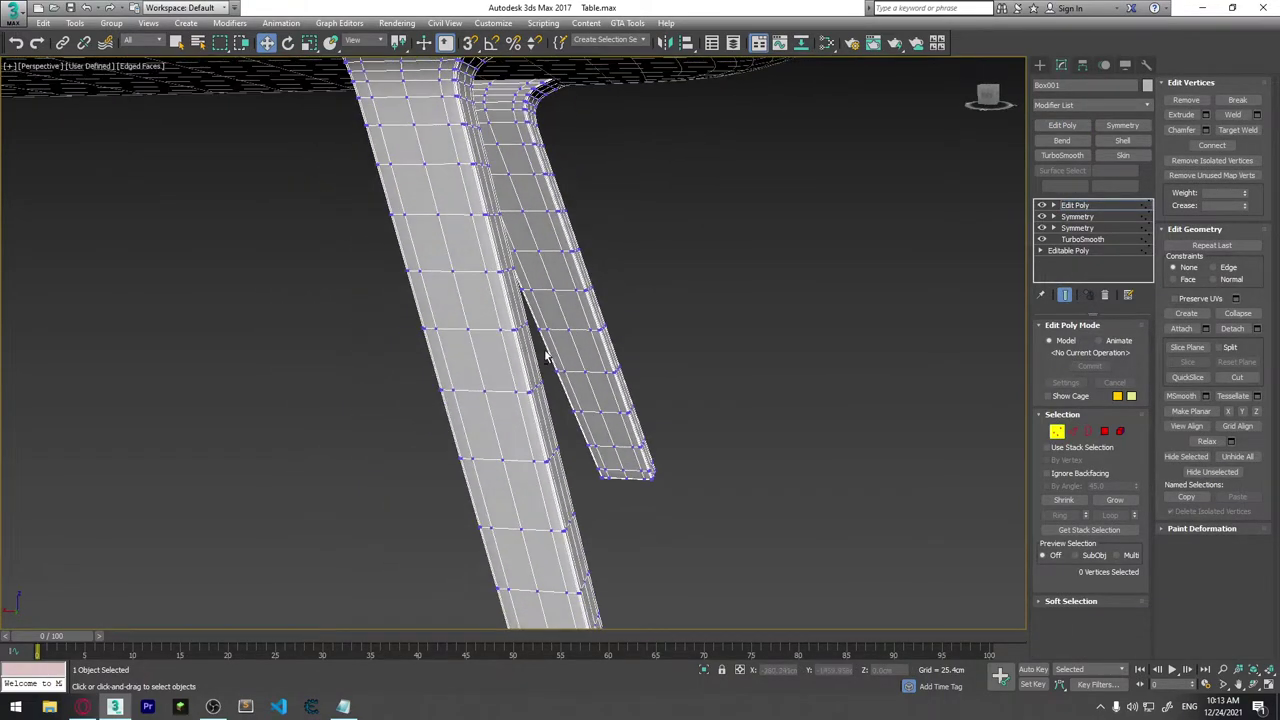
pyautogui.click(1091, 206)
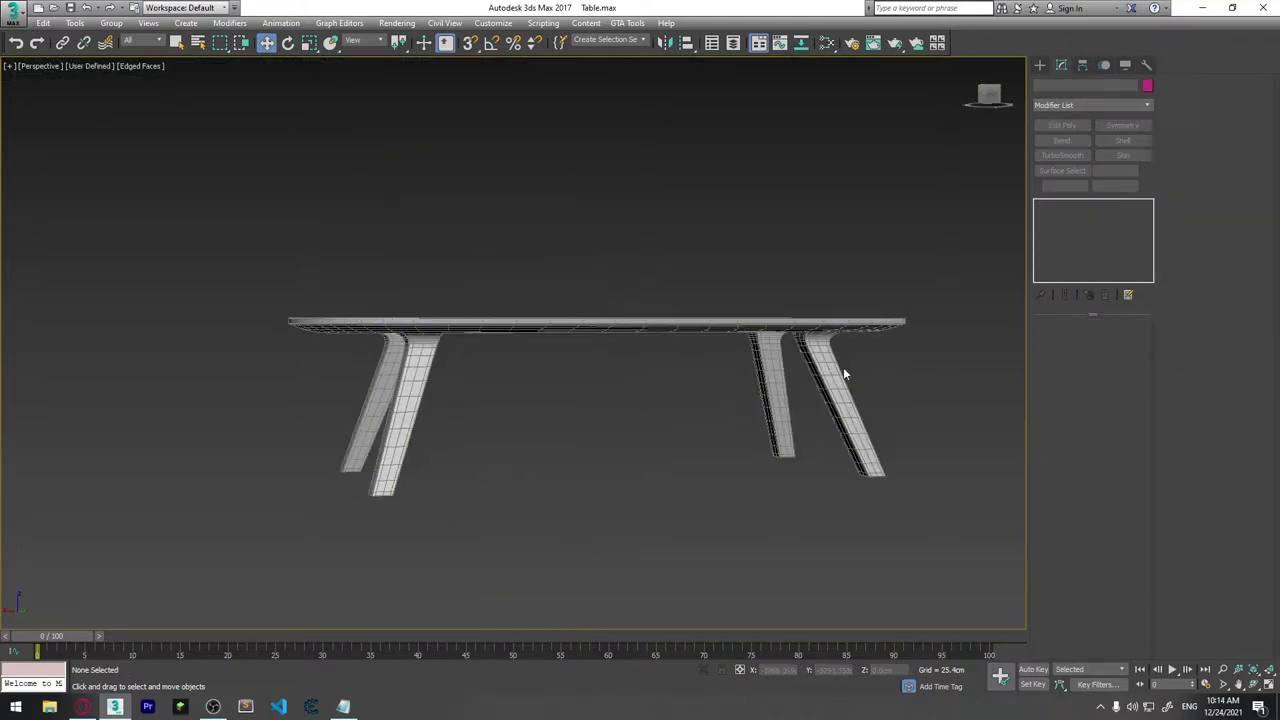
# Reselect the legs, orbit to a wide view, and region-select 16 leg vertices.
pyautogui.click(838, 371)
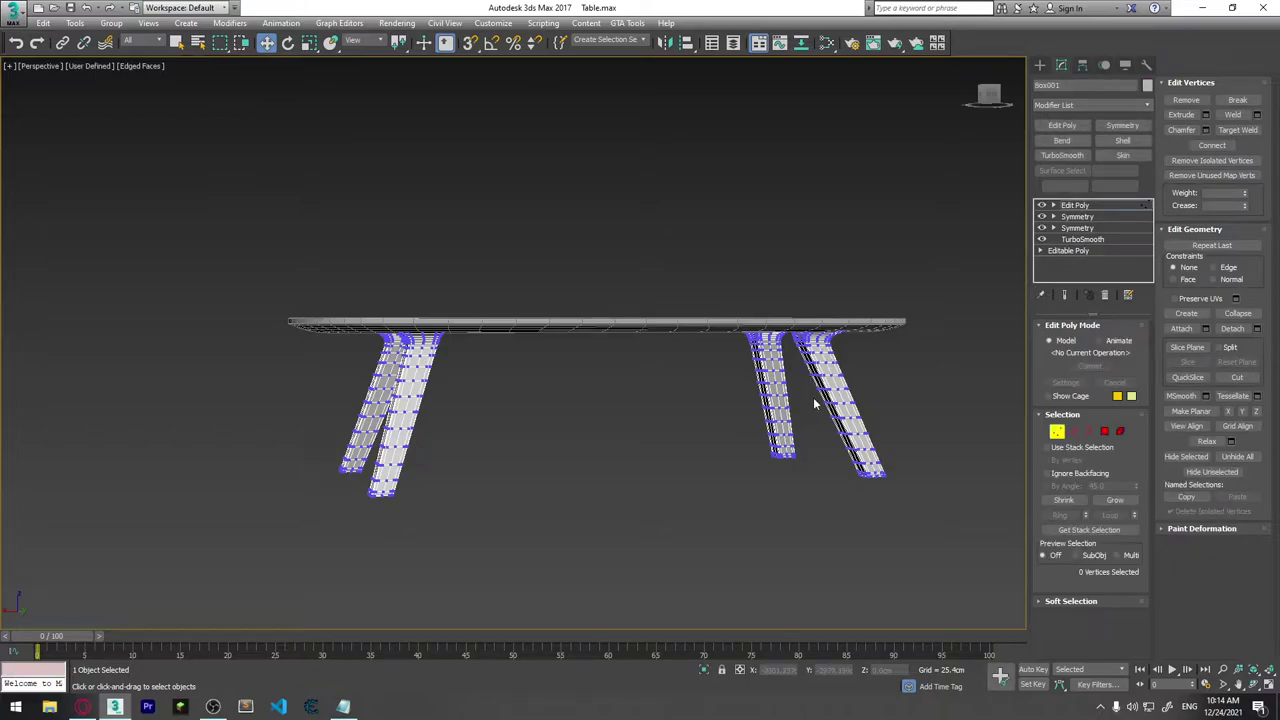
pyautogui.moveTo(814, 402)
pyautogui.keyDown('alt'); pyautogui.mouseDown(button='middle')
pyautogui.moveTo(717, 437)
pyautogui.moveTo(790, 437)
pyautogui.moveTo(762, 439)
pyautogui.mouseUp(button='middle'); pyautogui.keyUp('alt')
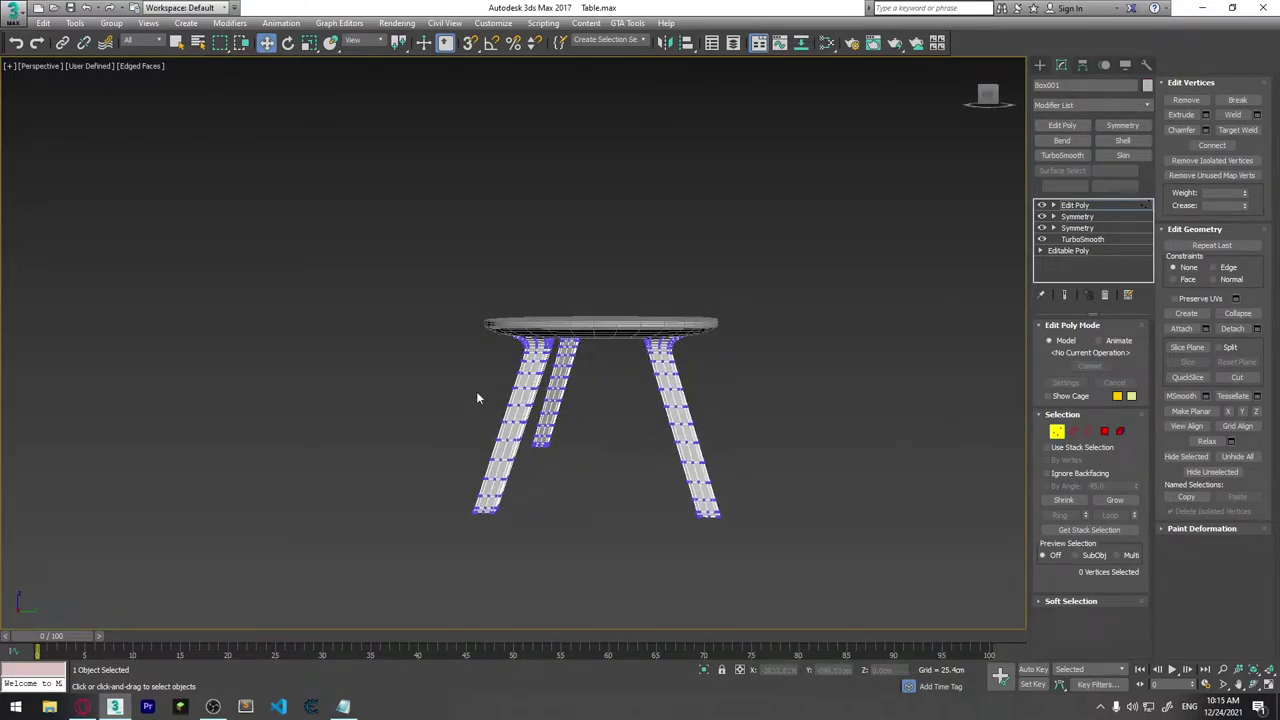
pyautogui.keyDown('alt'); pyautogui.moveTo(711, 407); pyautogui.dragTo(640, 405, button='middle'); pyautogui.keyUp('alt')
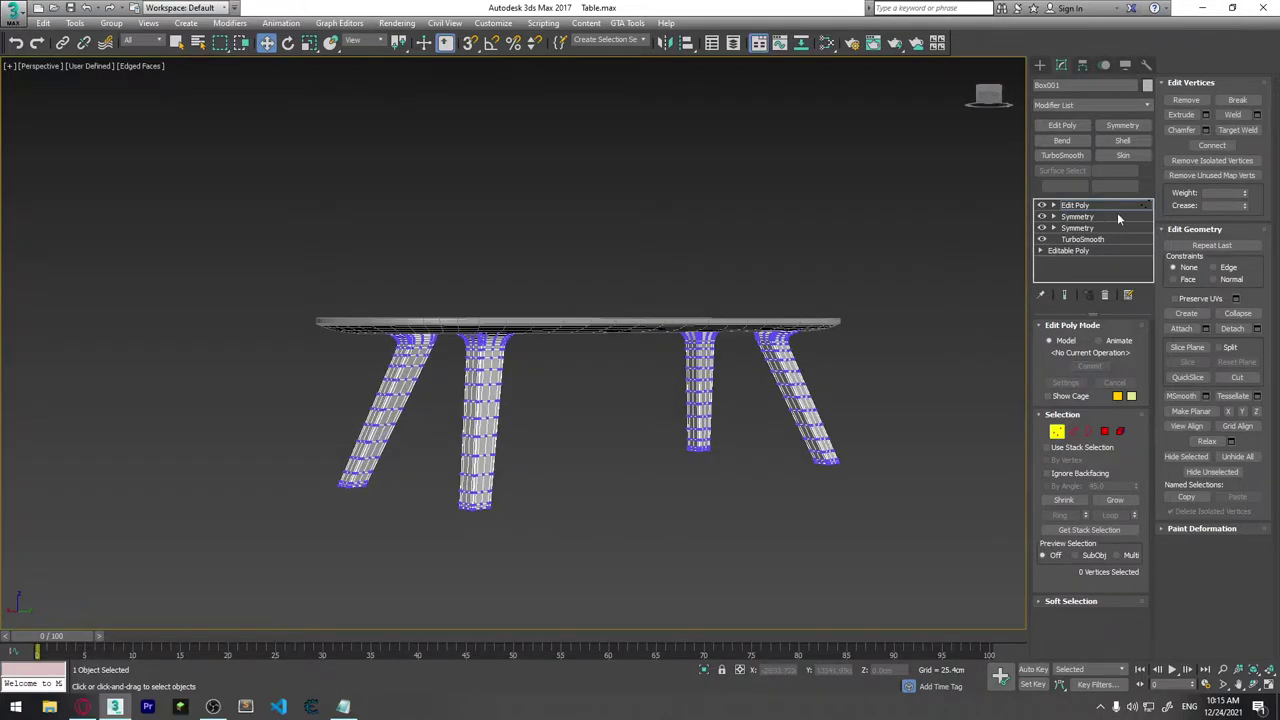
pyautogui.click(1075, 205)
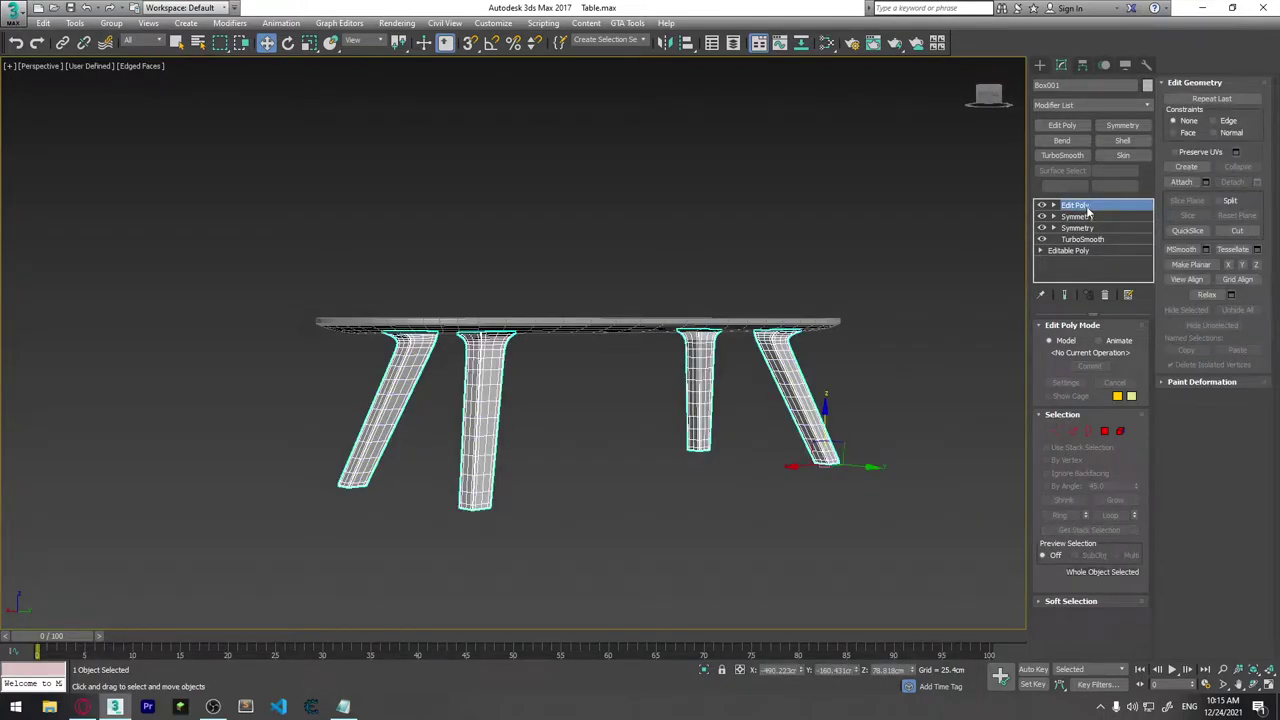
pyautogui.keyDown('alt'); pyautogui.moveTo(434, 457); pyautogui.dragTo(500, 458, button='middle'); pyautogui.keyUp('alt')
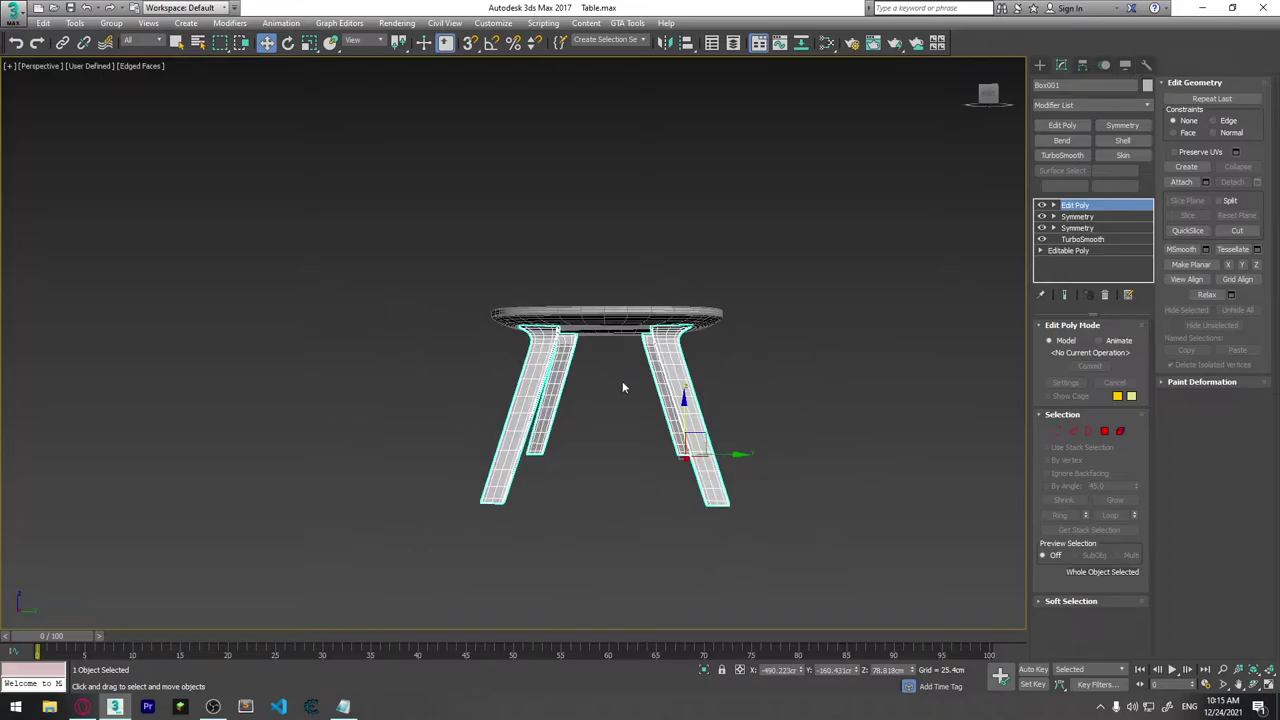
pyautogui.keyDown('alt'); pyautogui.moveTo(622, 387); pyautogui.dragTo(706, 411, button='middle'); pyautogui.keyUp('alt')
pyautogui.moveTo(333, 425); pyautogui.dragTo(336, 424)
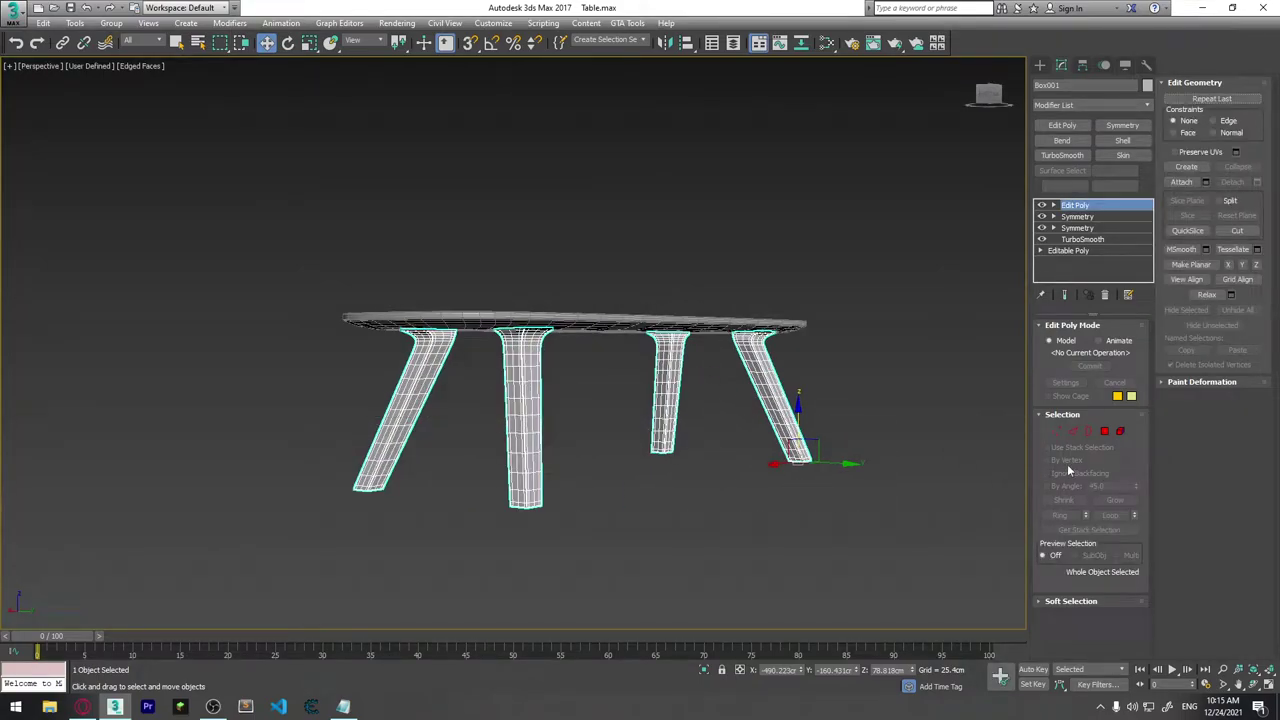
pyautogui.click(1053, 430)
pyautogui.moveTo(460, 410)
pyautogui.keyDown('alt'); pyautogui.mouseDown(button='middle')
pyautogui.moveTo(530, 433)
pyautogui.moveTo(444, 410)
pyautogui.mouseUp(button='middle'); pyautogui.keyUp('alt')
# Move the 16 selected leg vertices, then deselect and orbit to a wider front view of the table.
pyautogui.moveTo(452, 425); pyautogui.dragTo(462, 436)
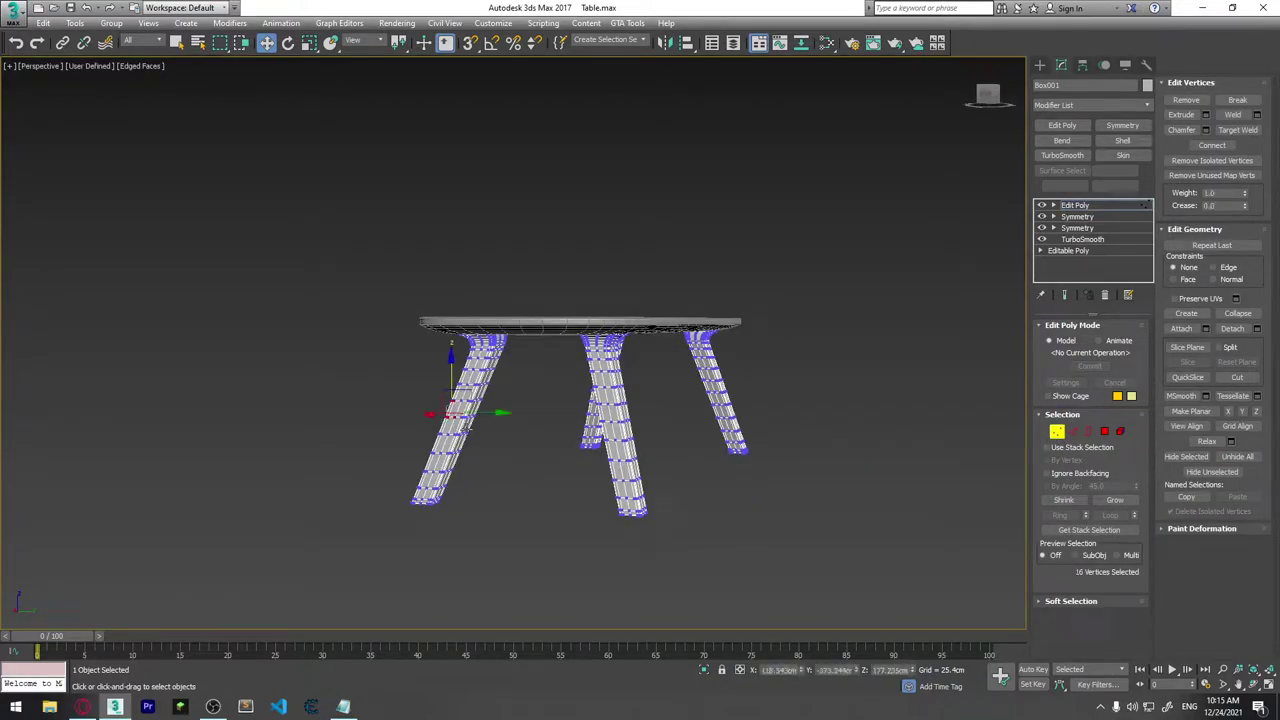
pyautogui.moveTo(471, 457)
pyautogui.keyDown('alt'); pyautogui.mouseDown(button='middle')
pyautogui.moveTo(468, 412)
pyautogui.moveTo(708, 387)
pyautogui.mouseUp(button='middle'); pyautogui.keyUp('alt')
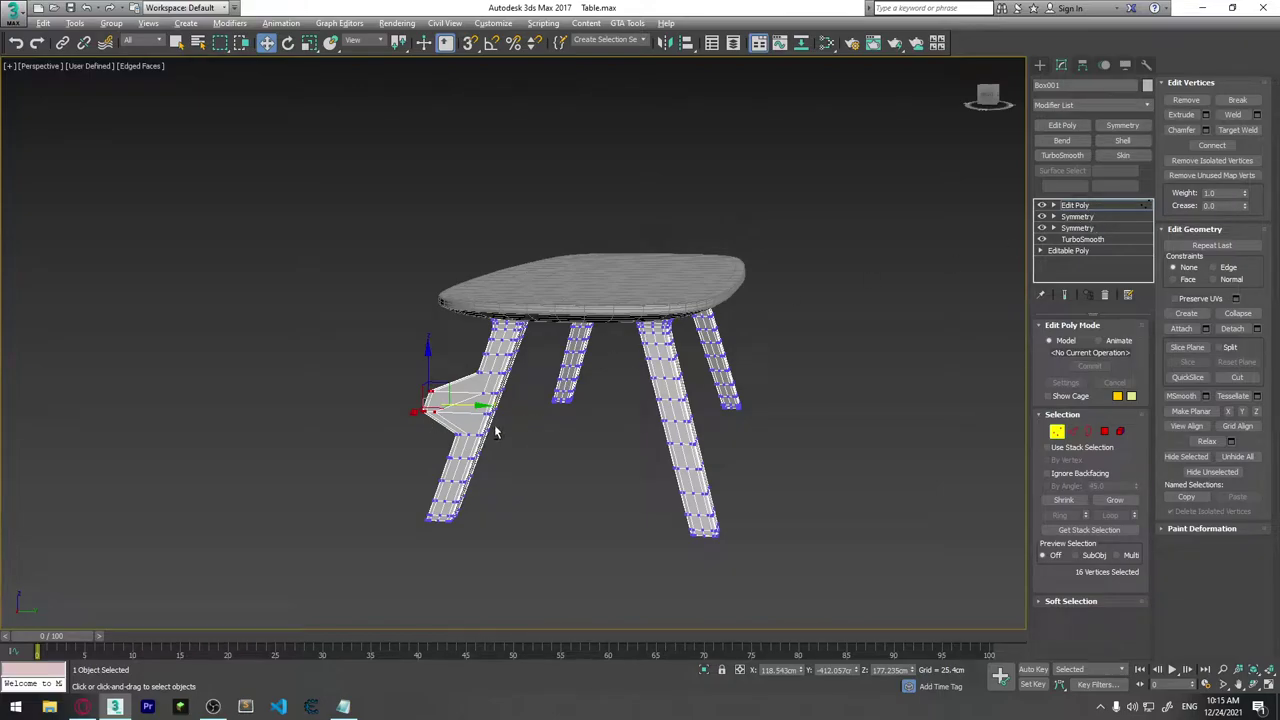
pyautogui.moveTo(491, 429)
pyautogui.keyDown('alt'); pyautogui.mouseDown(button='middle')
pyautogui.moveTo(706, 420)
pyautogui.moveTo(490, 416)
pyautogui.moveTo(531, 415)
pyautogui.mouseUp(button='middle'); pyautogui.keyUp('alt')
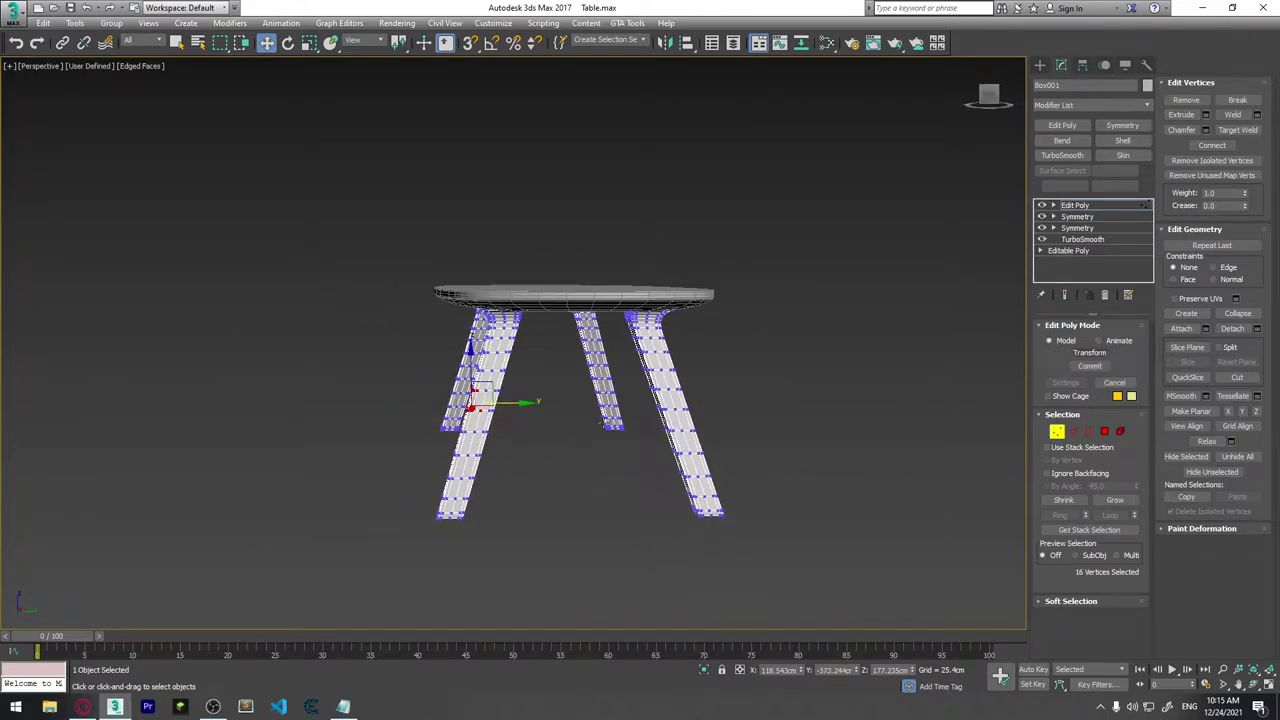
pyautogui.click(797, 366)
pyautogui.moveTo(797, 366)
pyautogui.keyDown('alt'); pyautogui.mouseDown(button='middle')
pyautogui.moveTo(557, 437)
pyautogui.moveTo(586, 447)
pyautogui.mouseUp(button='middle'); pyautogui.keyUp('alt')
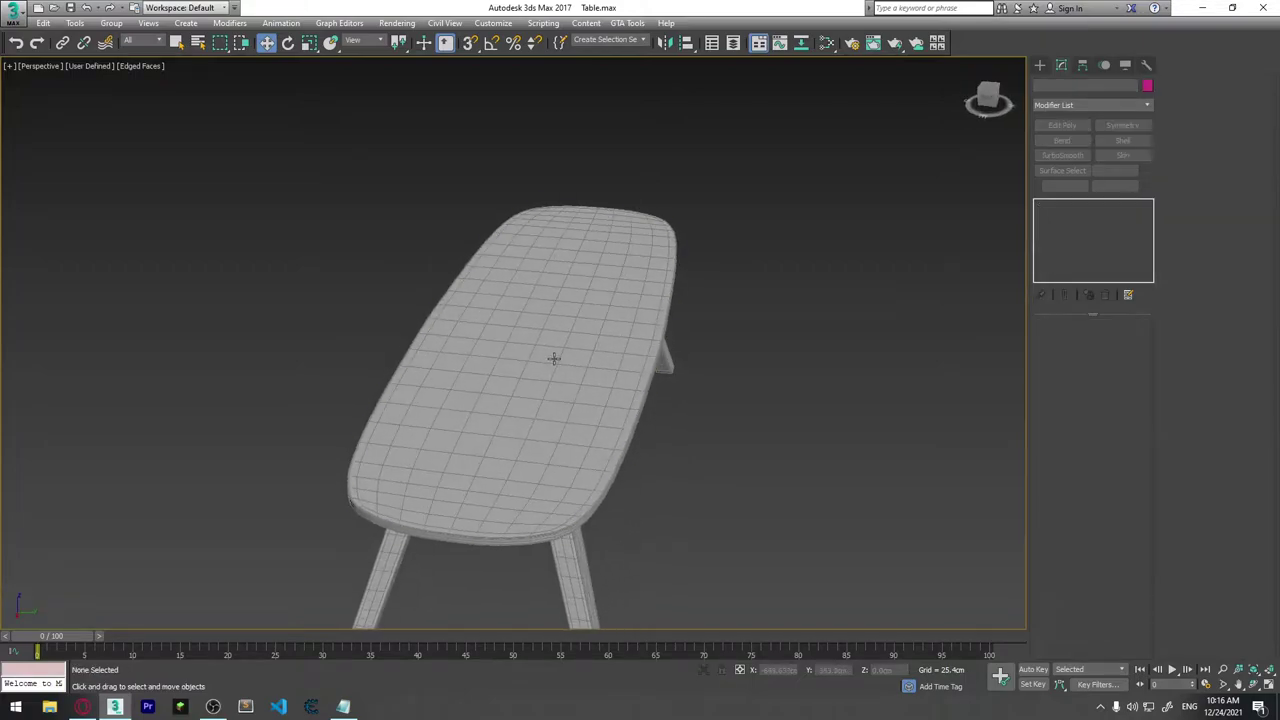
# Select the tabletop and switch to its upper Edit Poly modifier in the stack.
pyautogui.click(554, 357)
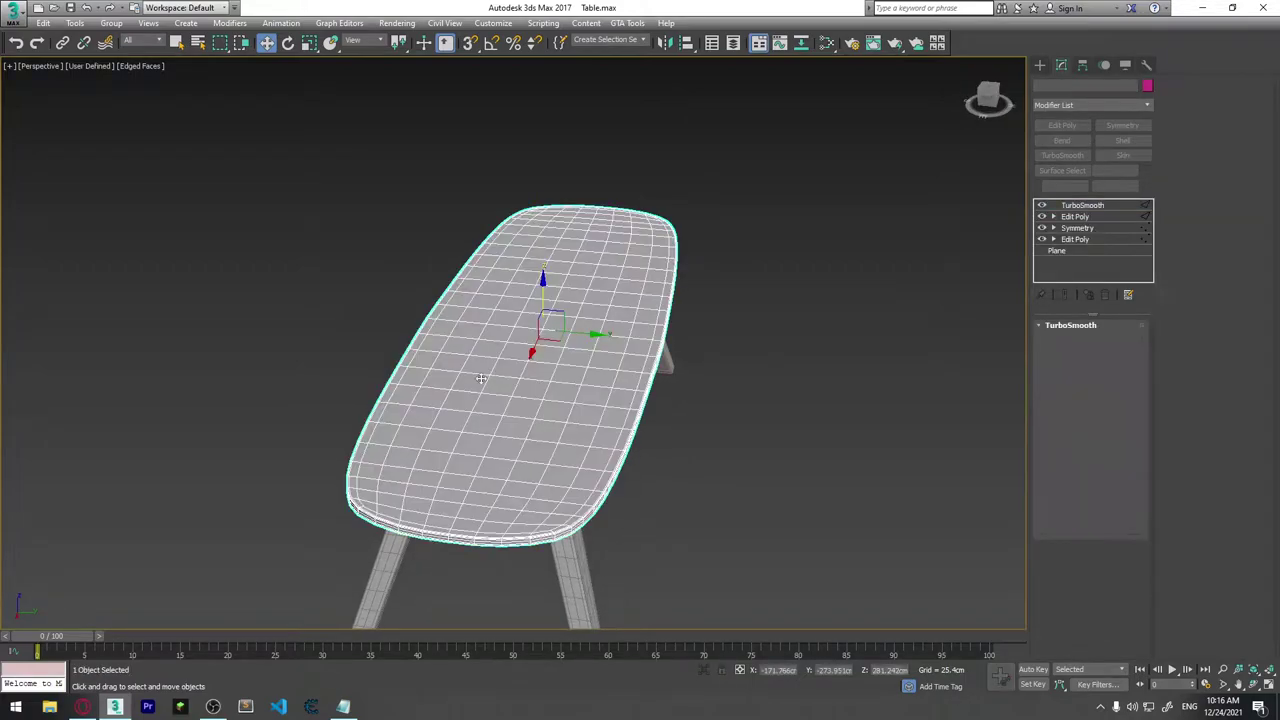
pyautogui.click(1075, 239)
pyautogui.keyDown('alt'); pyautogui.moveTo(977, 307); pyautogui.dragTo(592, 320, button='middle'); pyautogui.keyUp('alt')
pyautogui.click(1085, 229)
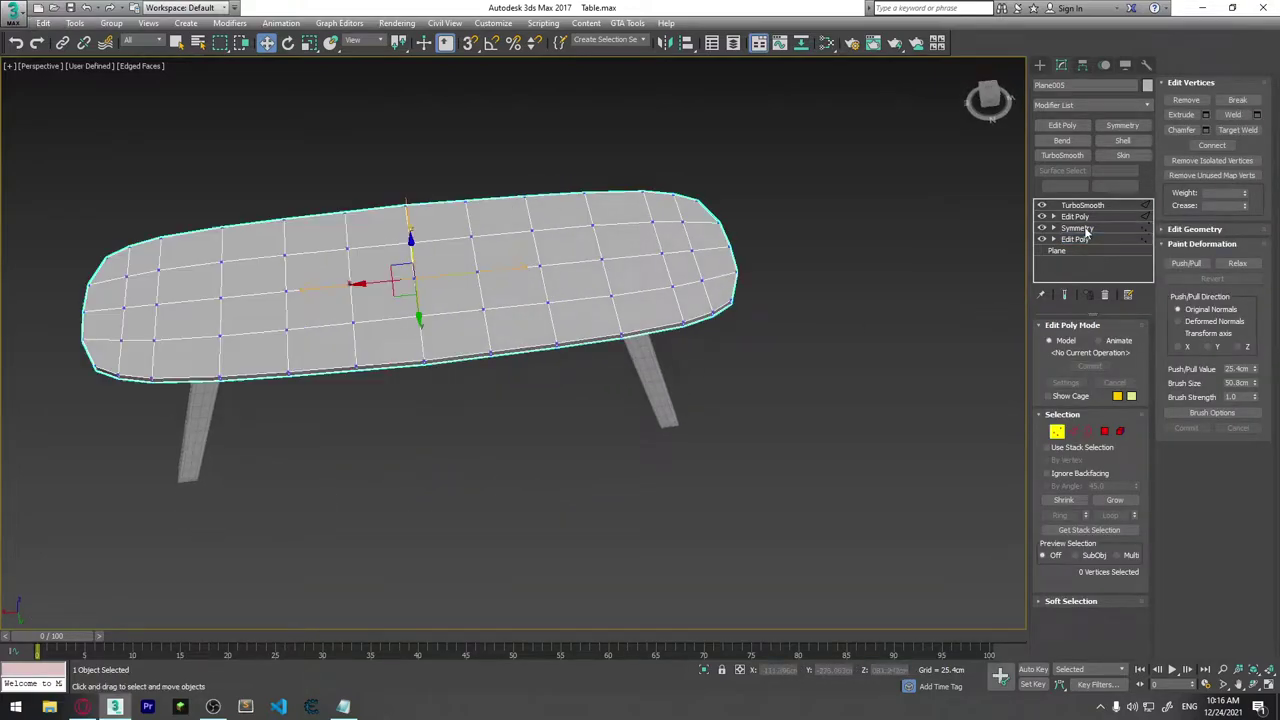
pyautogui.click(1091, 216)
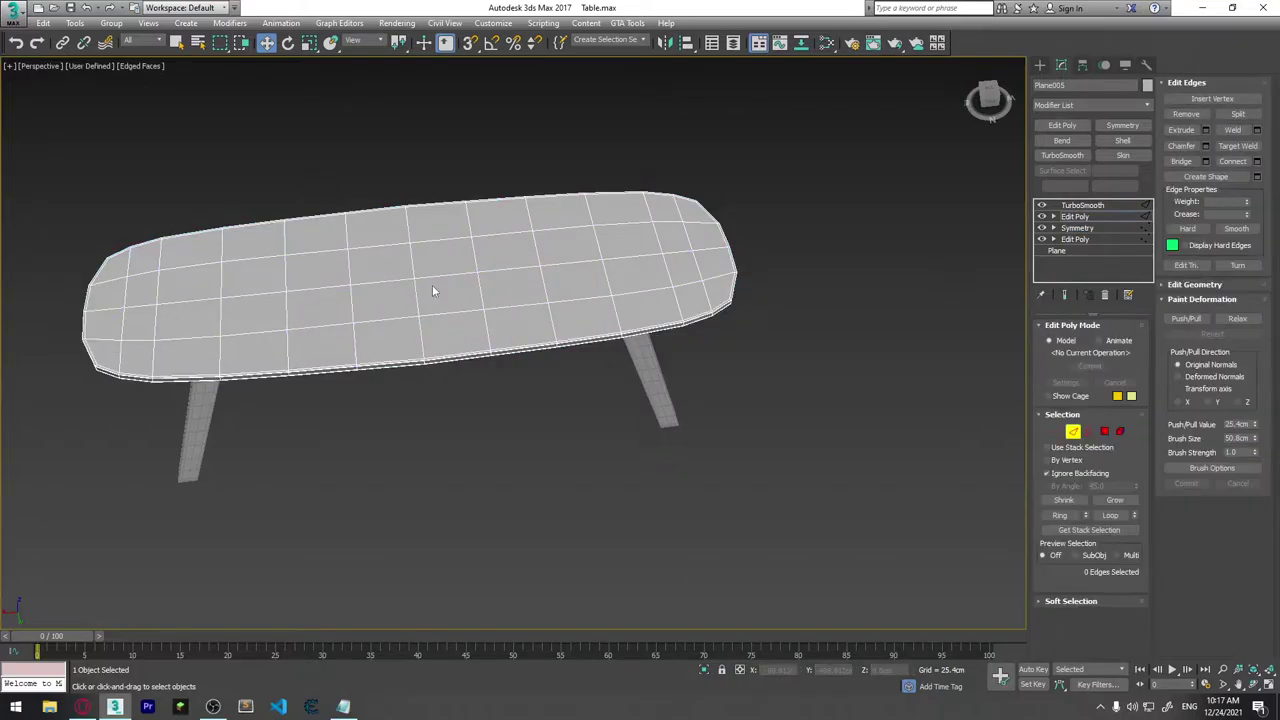
# Frame the tabletop from above and enter Polygon sub-object level.
pyautogui.moveTo(432, 284)
pyautogui.keyDown('alt'); pyautogui.mouseDown(button='middle')
pyautogui.moveTo(477, 223)
pyautogui.moveTo(437, 320)
pyautogui.mouseUp(button='middle'); pyautogui.keyUp('alt')
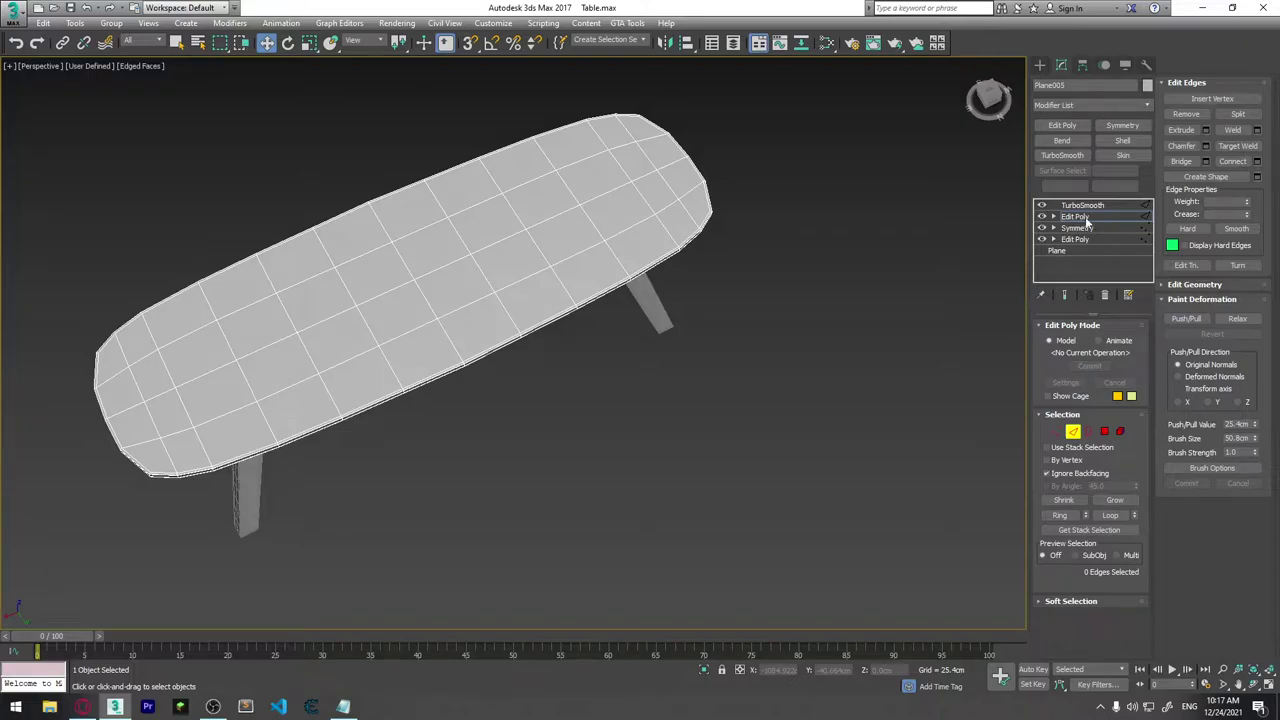
pyautogui.moveTo(450, 217)
pyautogui.mouseDown(button='middle')
pyautogui.moveTo(680, 263)
pyautogui.moveTo(639, 268)
pyautogui.moveTo(637, 300)
pyautogui.mouseUp(button='middle')
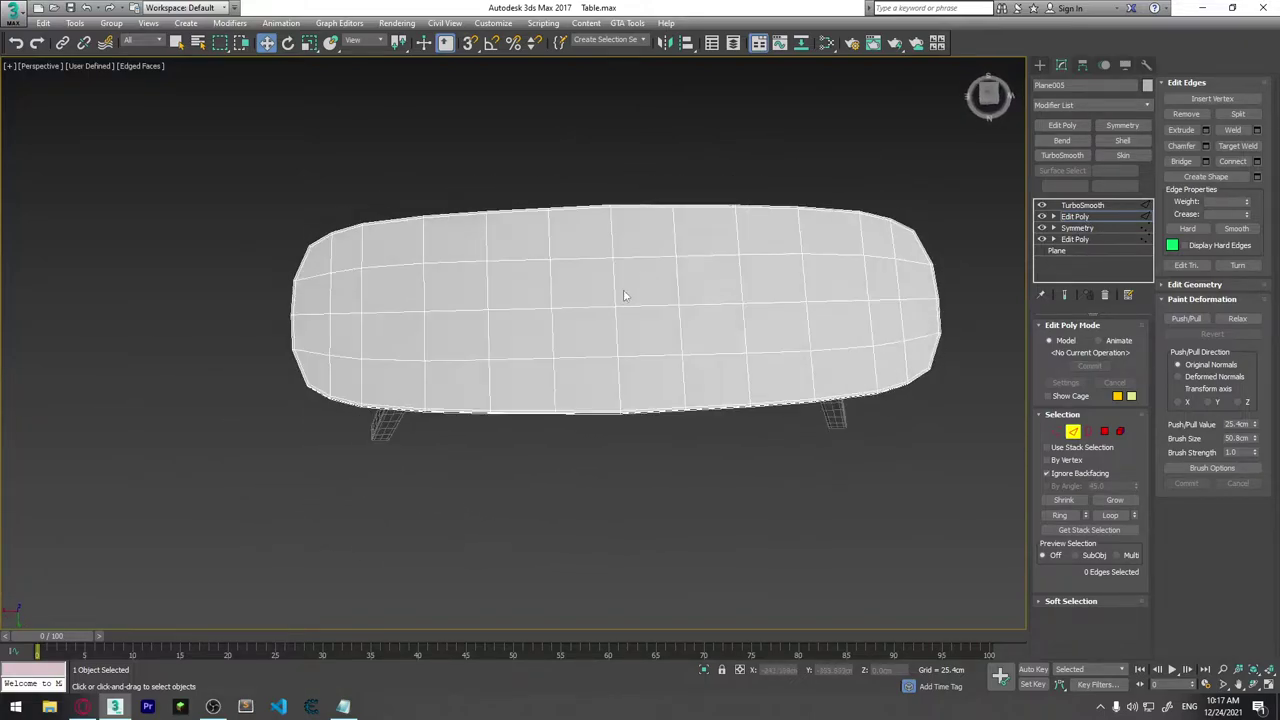
pyautogui.scroll(2, 635, 320)
pyautogui.scroll(-2, 650, 335)
pyautogui.moveTo(655, 344); pyautogui.dragTo(625, 338, button='middle')
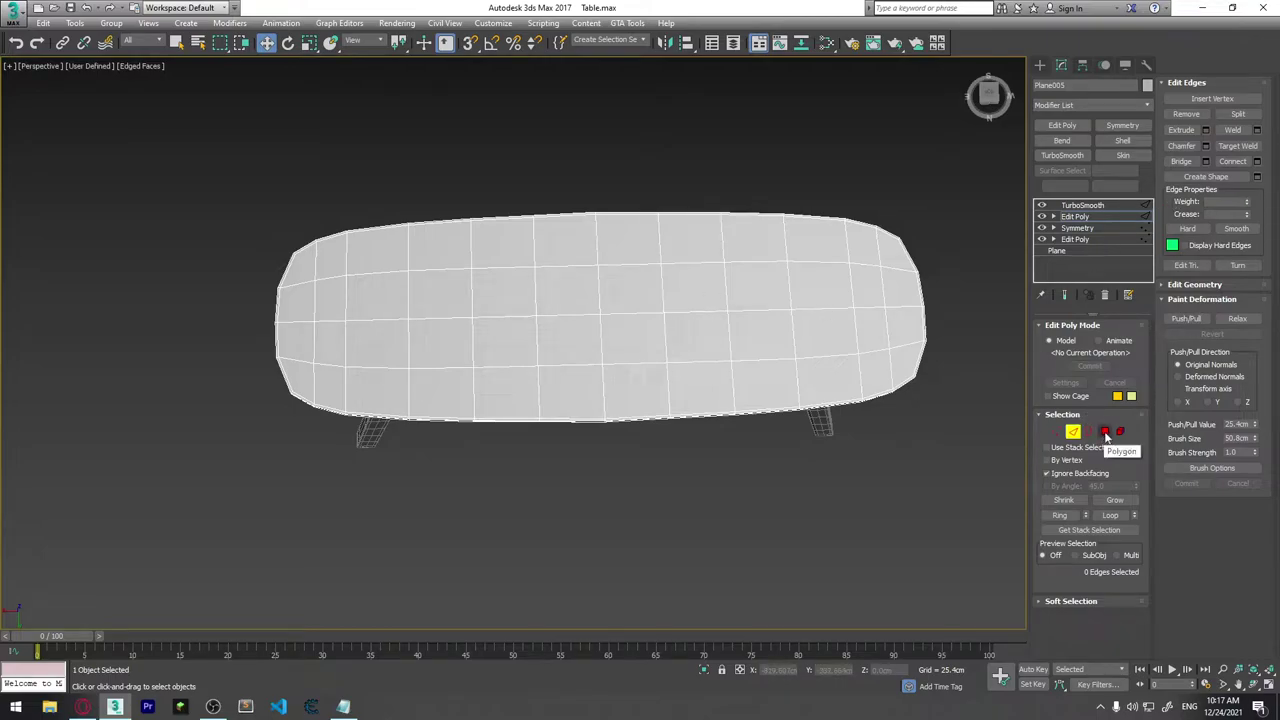
pyautogui.click(1104, 431)
# Select the 12 central tabletop polygons in two rows of six.
pyautogui.click(455, 296)
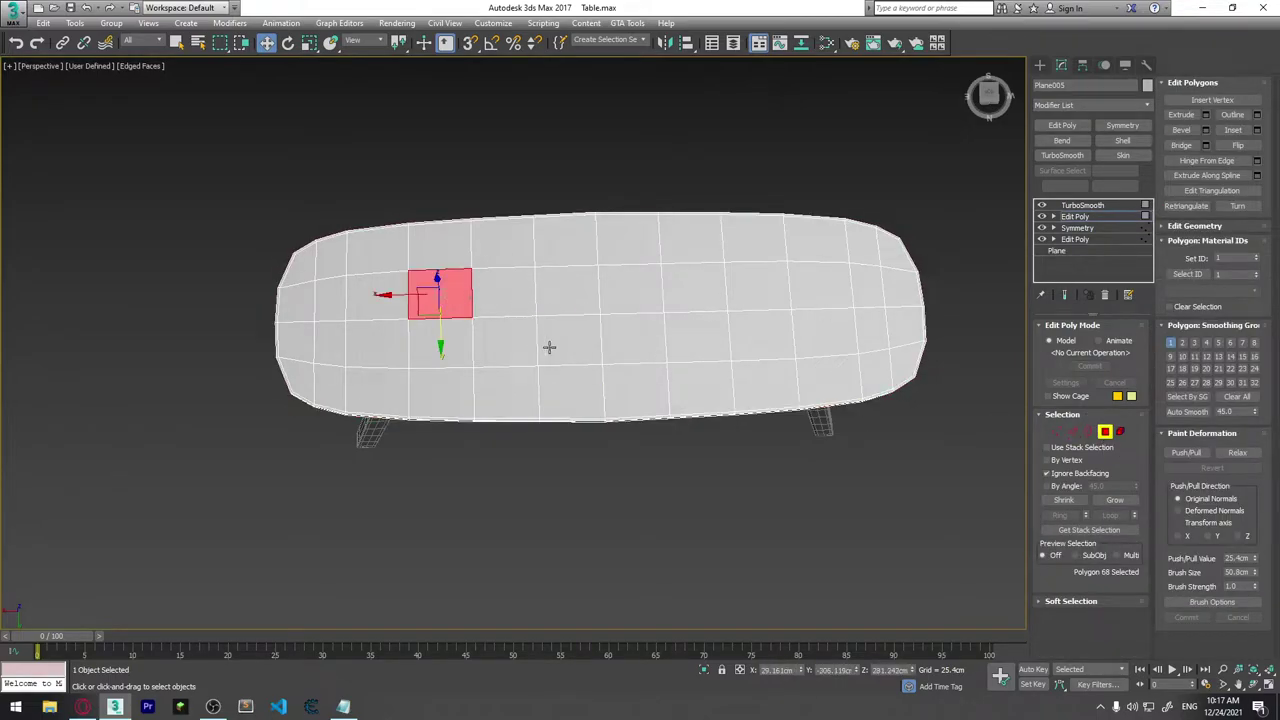
pyautogui.keyDown('ctrl'); pyautogui.click(527, 304); pyautogui.keyUp('ctrl')
pyautogui.keyDown('ctrl'); pyautogui.click(583, 300); pyautogui.keyUp('ctrl')
pyautogui.keyDown('ctrl'); pyautogui.click(630, 292); pyautogui.keyUp('ctrl')
pyautogui.keyDown('ctrl'); pyautogui.click(692, 292); pyautogui.keyUp('ctrl')
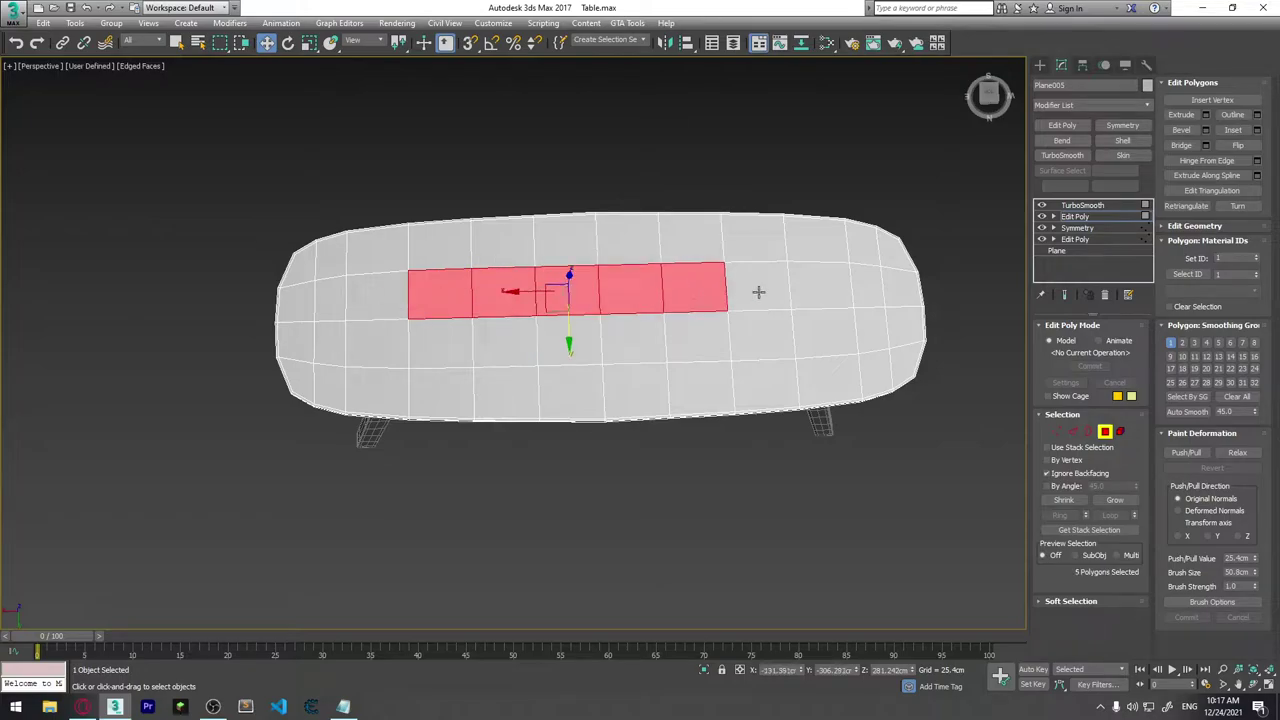
pyautogui.keyDown('ctrl'); pyautogui.click(759, 292); pyautogui.keyUp('ctrl')
pyautogui.keyDown('ctrl'); pyautogui.click(753, 321); pyautogui.keyUp('ctrl')
pyautogui.keyDown('ctrl'); pyautogui.click(698, 330); pyautogui.keyUp('ctrl')
pyautogui.keyDown('ctrl'); pyautogui.click(627, 338); pyautogui.keyUp('ctrl')
pyautogui.keyDown('ctrl'); pyautogui.click(506, 339); pyautogui.keyUp('ctrl')
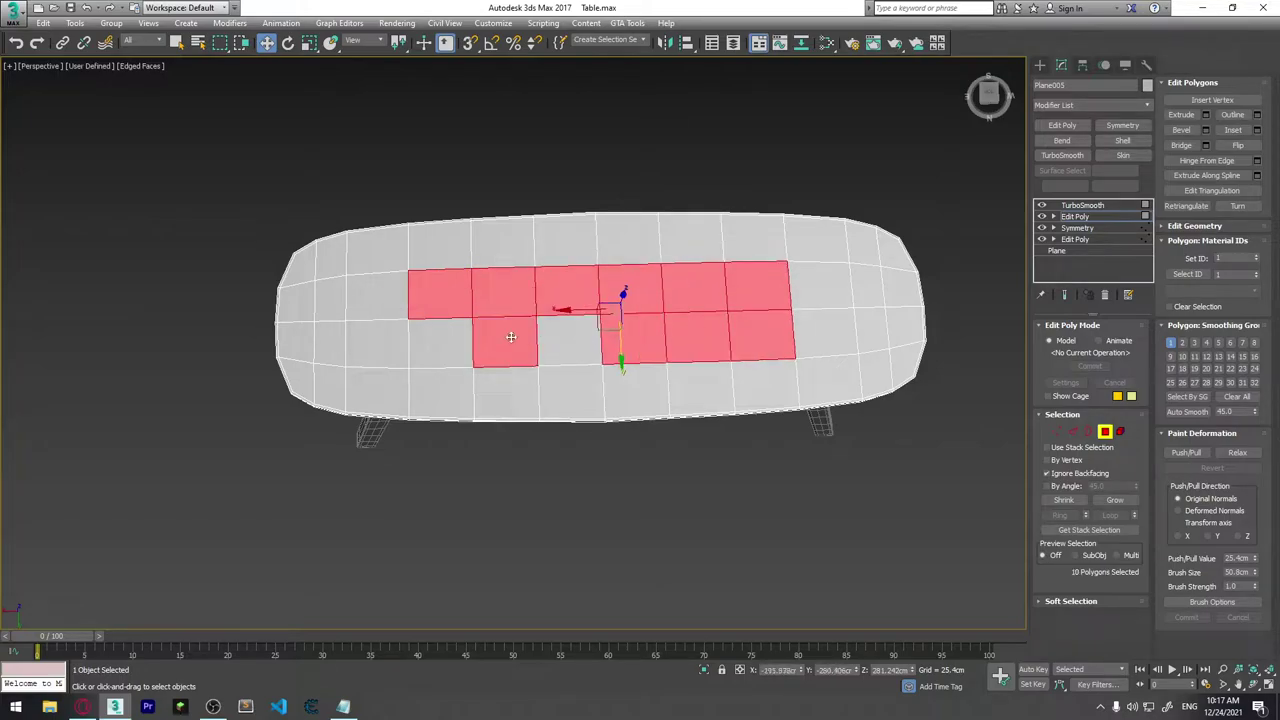
pyautogui.keyDown('ctrl'); pyautogui.click(565, 338); pyautogui.keyUp('ctrl')
pyautogui.keyDown('ctrl'); pyautogui.click(447, 340); pyautogui.keyUp('ctrl')
pyautogui.keyDown('alt'); pyautogui.moveTo(516, 352); pyautogui.dragTo(709, 323, button='middle'); pyautogui.keyUp('alt')
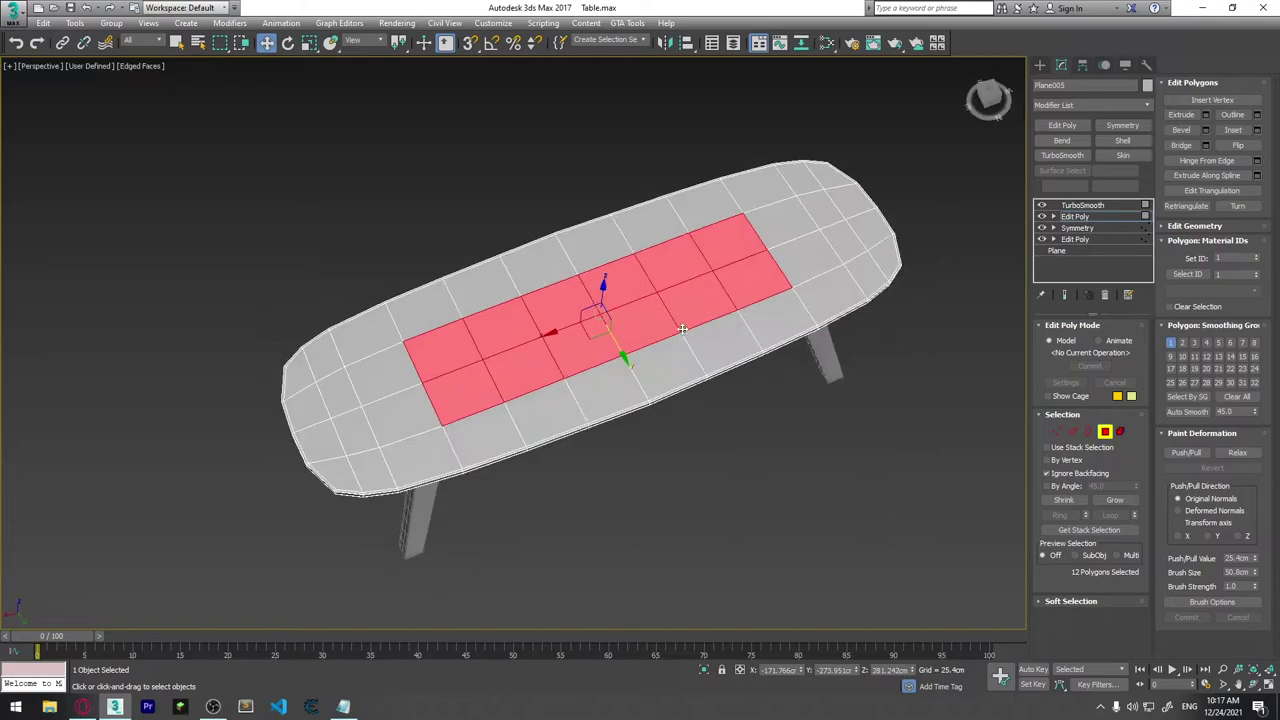
pyautogui.scroll(2, 709, 323)
pyautogui.scroll(1, 711, 323)
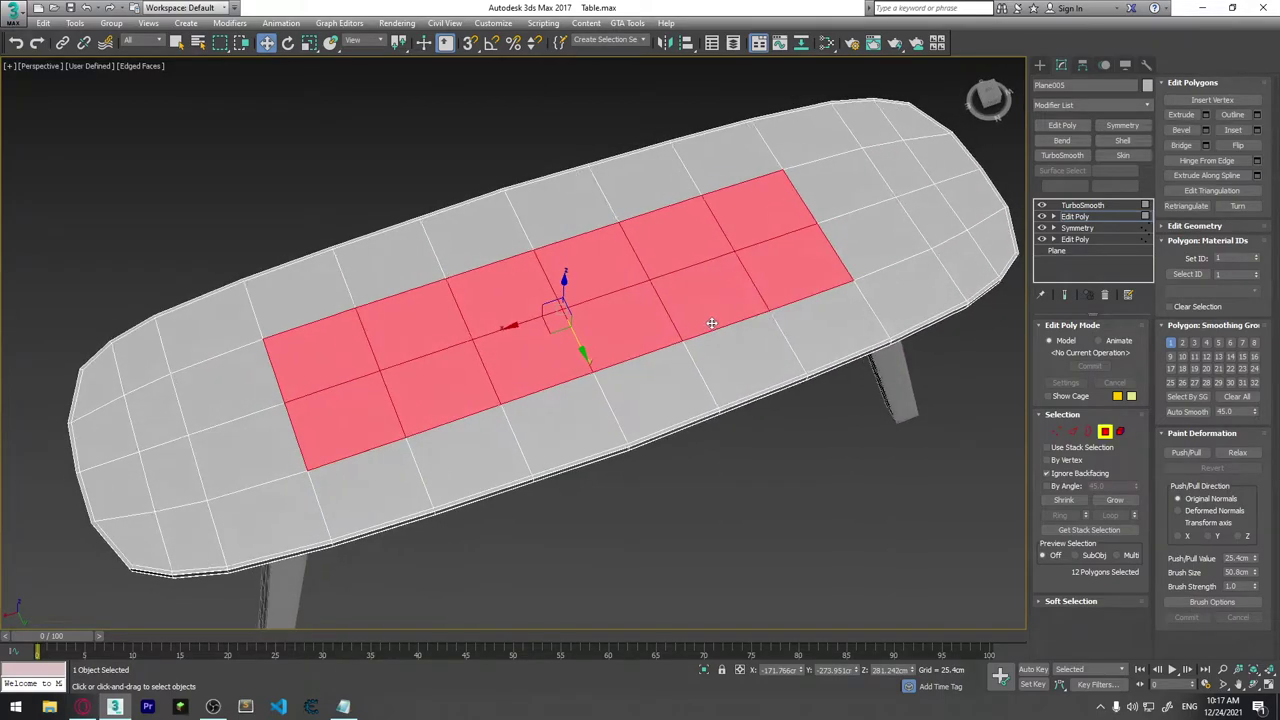
# Try an Inset on the selected polygons, then cancel it.
pyautogui.click(1257, 130)
pyautogui.keyDown('alt'); pyautogui.moveTo(560, 332); pyautogui.dragTo(605, 328, button='middle'); pyautogui.keyUp('alt')
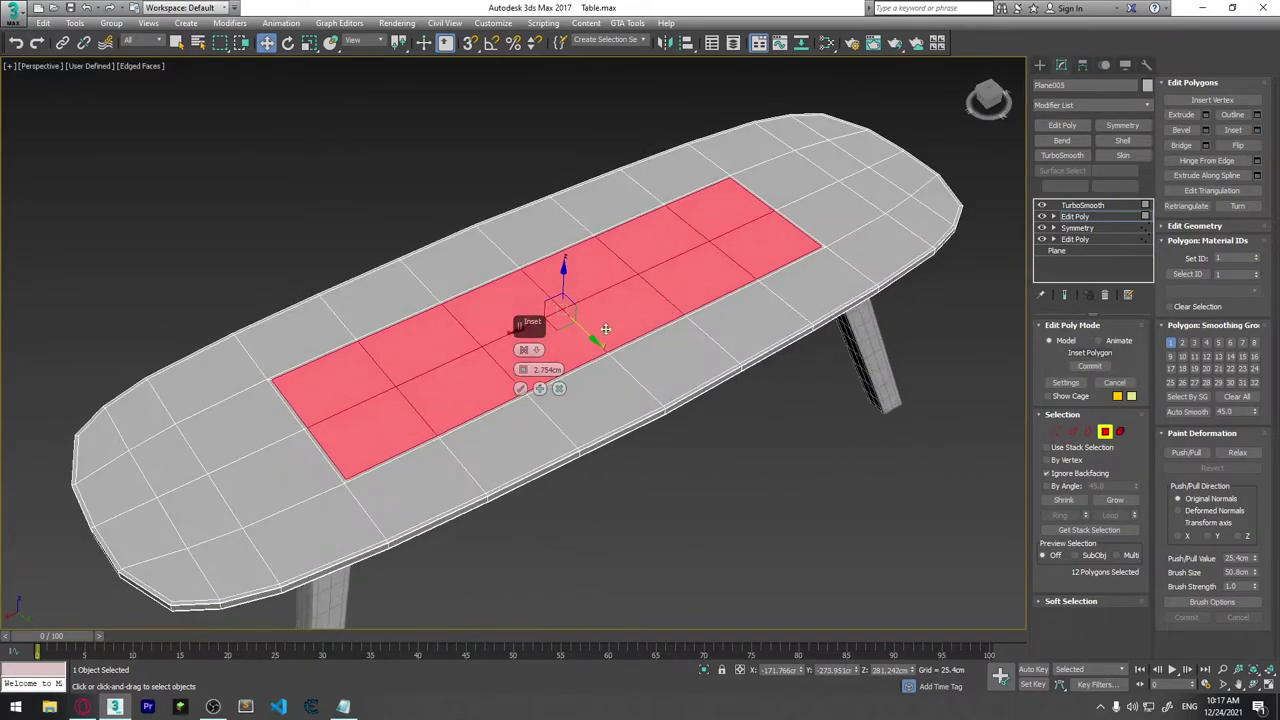
pyautogui.moveTo(521, 370); pyautogui.dragTo(524, 352)
pyautogui.click(539, 388)
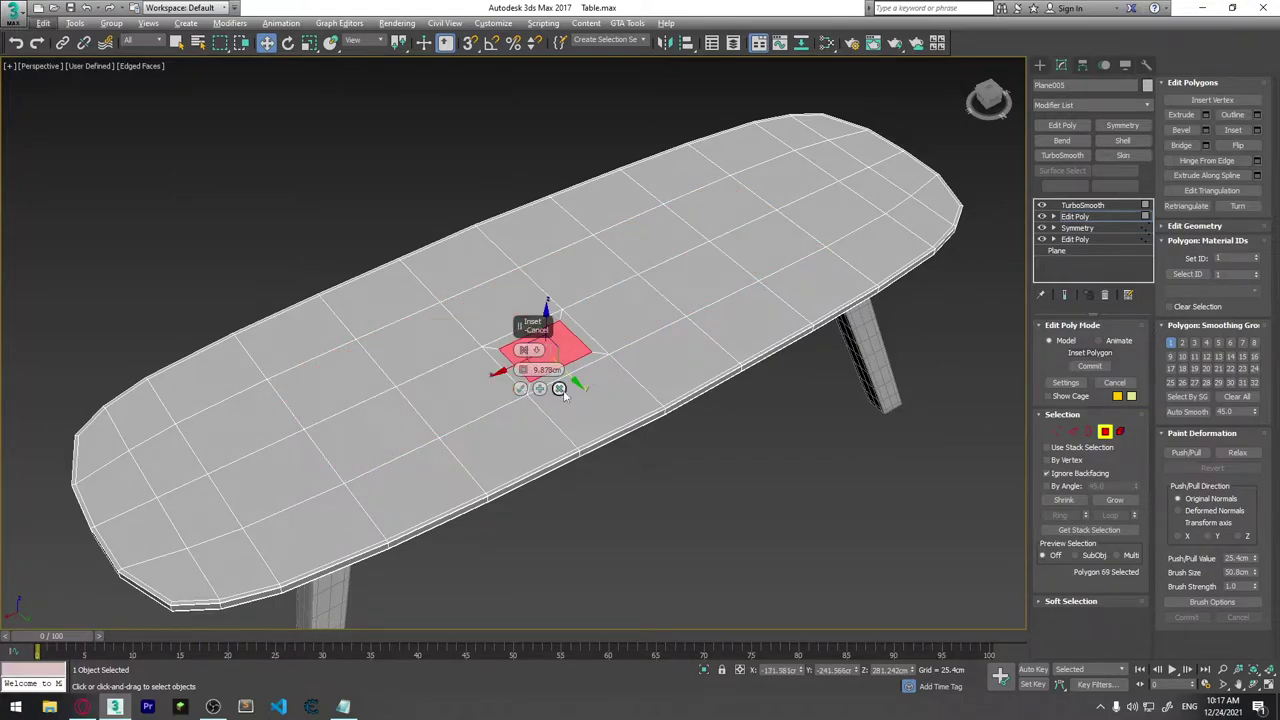
pyautogui.click(559, 388)
pyautogui.moveTo(676, 377)
pyautogui.keyDown('alt'); pyautogui.mouseDown(button='middle')
pyautogui.moveTo(655, 400)
pyautogui.moveTo(631, 366)
pyautogui.moveTo(663, 369)
pyautogui.mouseUp(button='middle'); pyautogui.keyUp('alt')
pyautogui.scroll(3, 631, 366)
pyautogui.scroll(2, 641, 358)
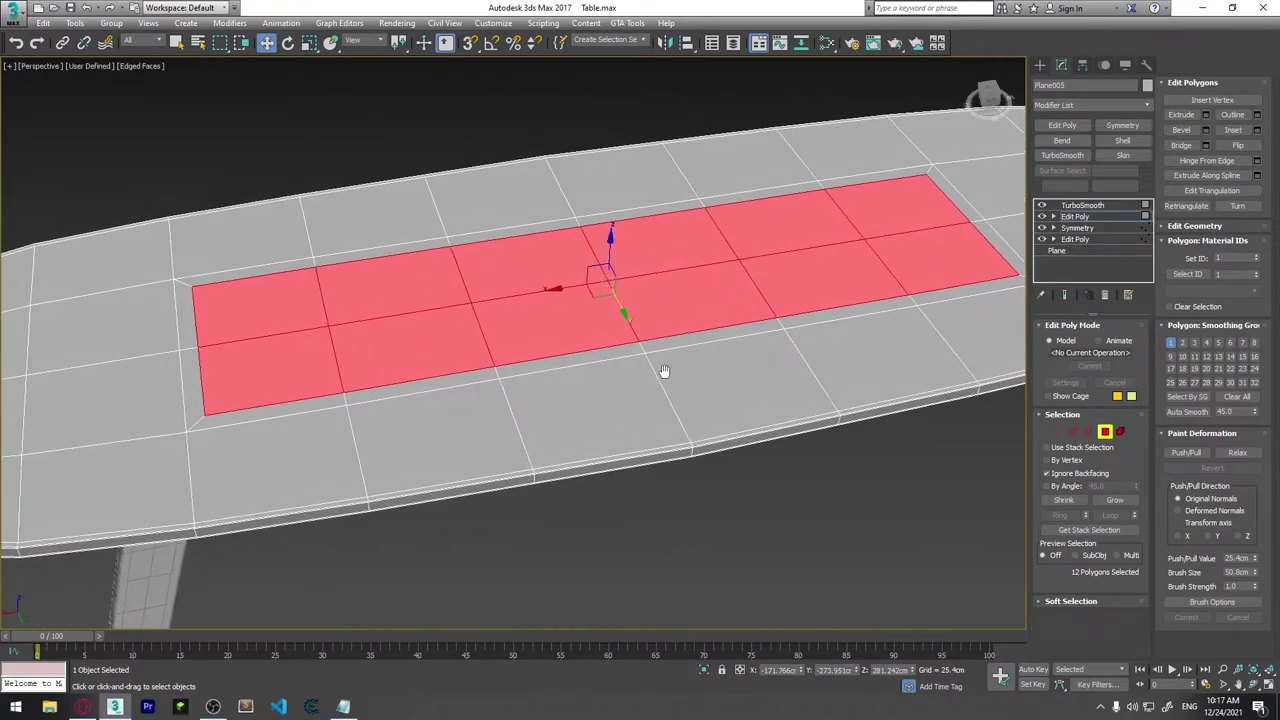
# Bevel the polygons with height -7.398cm and outline -6.85cm, then reselect them.
pyautogui.click(1206, 129)
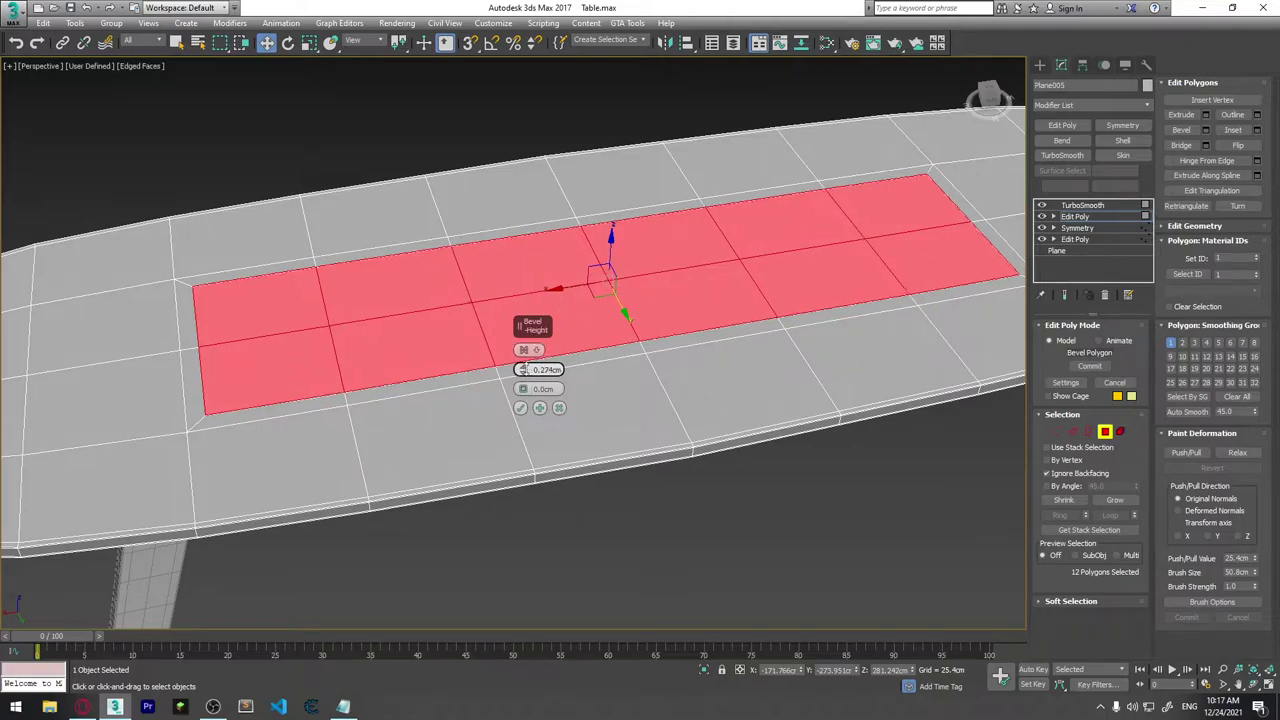
pyautogui.moveTo(522, 369)
pyautogui.mouseDown()
pyautogui.moveTo(526, 381)
pyautogui.moveTo(687, 392)
pyautogui.mouseUp()
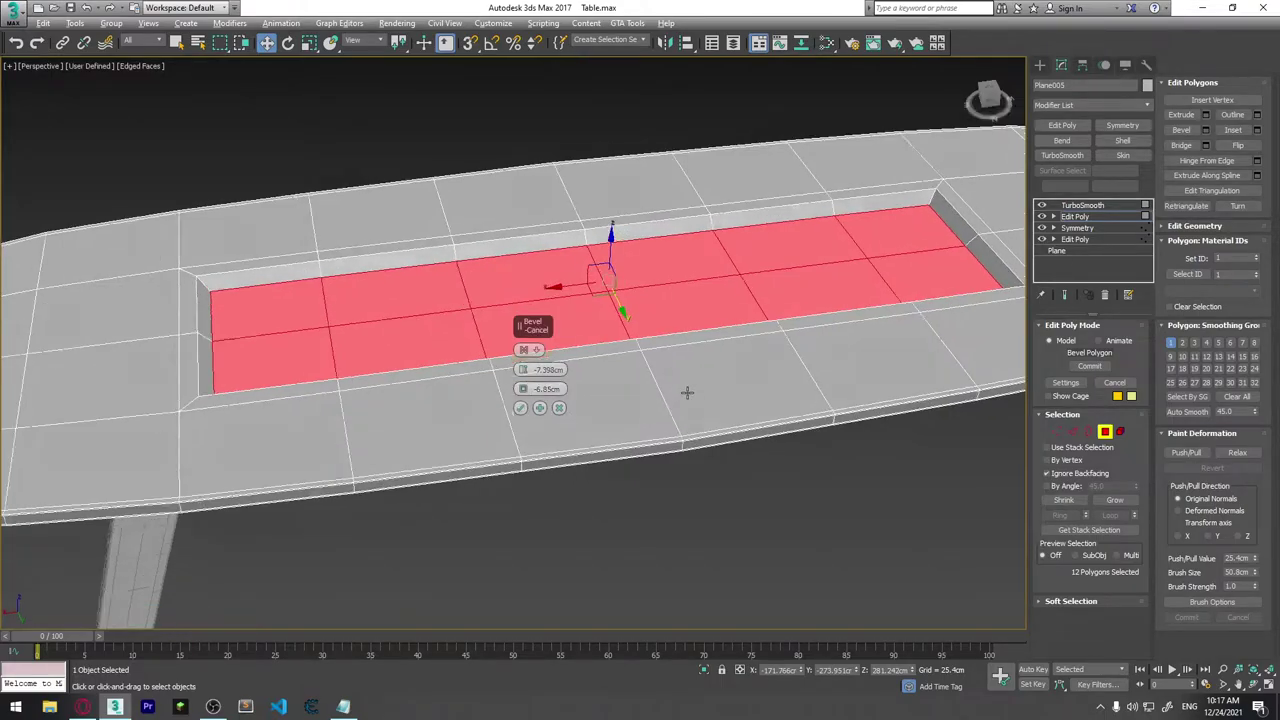
pyautogui.moveTo(687, 392)
pyautogui.keyDown('alt'); pyautogui.mouseDown(button='middle')
pyautogui.moveTo(674, 274)
pyautogui.moveTo(640, 330)
pyautogui.moveTo(665, 399)
pyautogui.moveTo(674, 377)
pyautogui.moveTo(702, 373)
pyautogui.moveTo(694, 331)
pyautogui.moveTo(771, 323)
pyautogui.moveTo(618, 311)
pyautogui.mouseUp(button='middle'); pyautogui.keyUp('alt')
pyautogui.click(520, 408)
pyautogui.click(379, 160)
pyautogui.hotkey('ctrl', 'z')
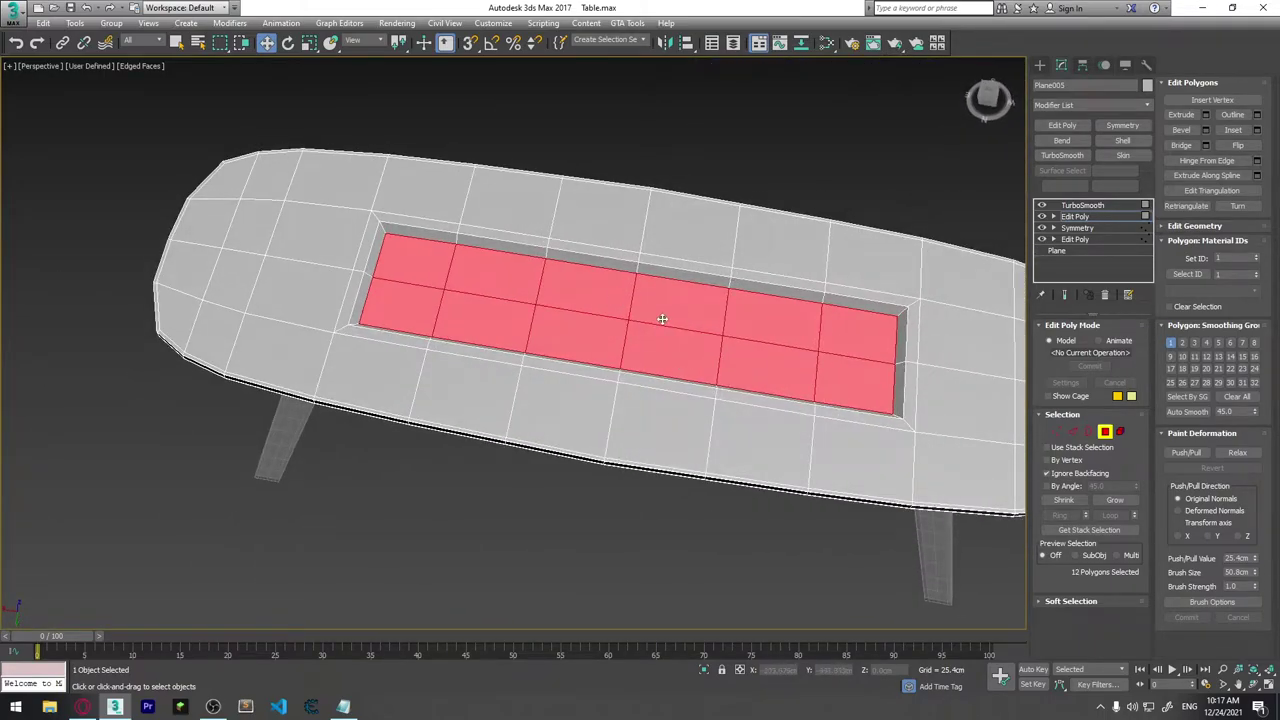
# Apply an Inset with Amount 0 to the 12 recess floor polygons.
pyautogui.click(1257, 131)
pyautogui.moveTo(540, 369)
pyautogui.mouseDown()
pyautogui.moveTo(530, 312)
pyautogui.moveTo(539, 306)
pyautogui.moveTo(548, 329)
pyautogui.mouseUp()
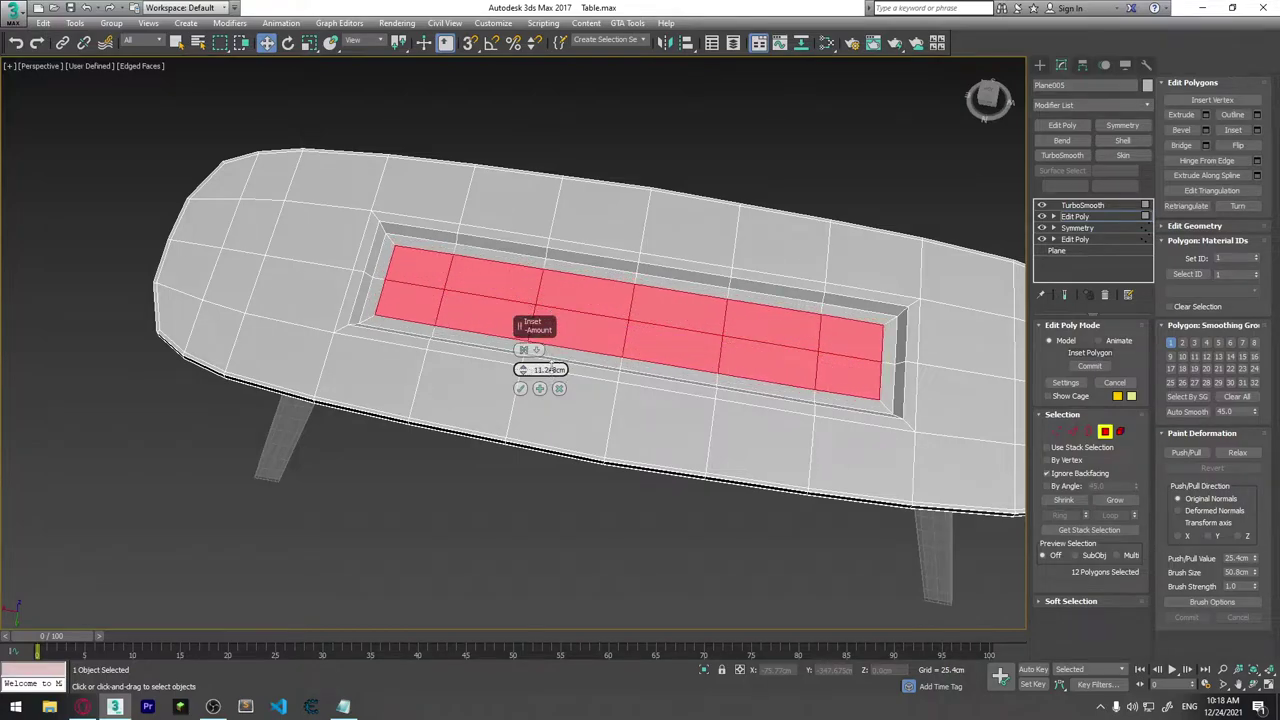
pyautogui.moveTo(553, 325)
pyautogui.mouseDown()
pyautogui.moveTo(548, 316)
pyautogui.moveTo(538, 349)
pyautogui.moveTo(581, 361)
pyautogui.mouseUp()
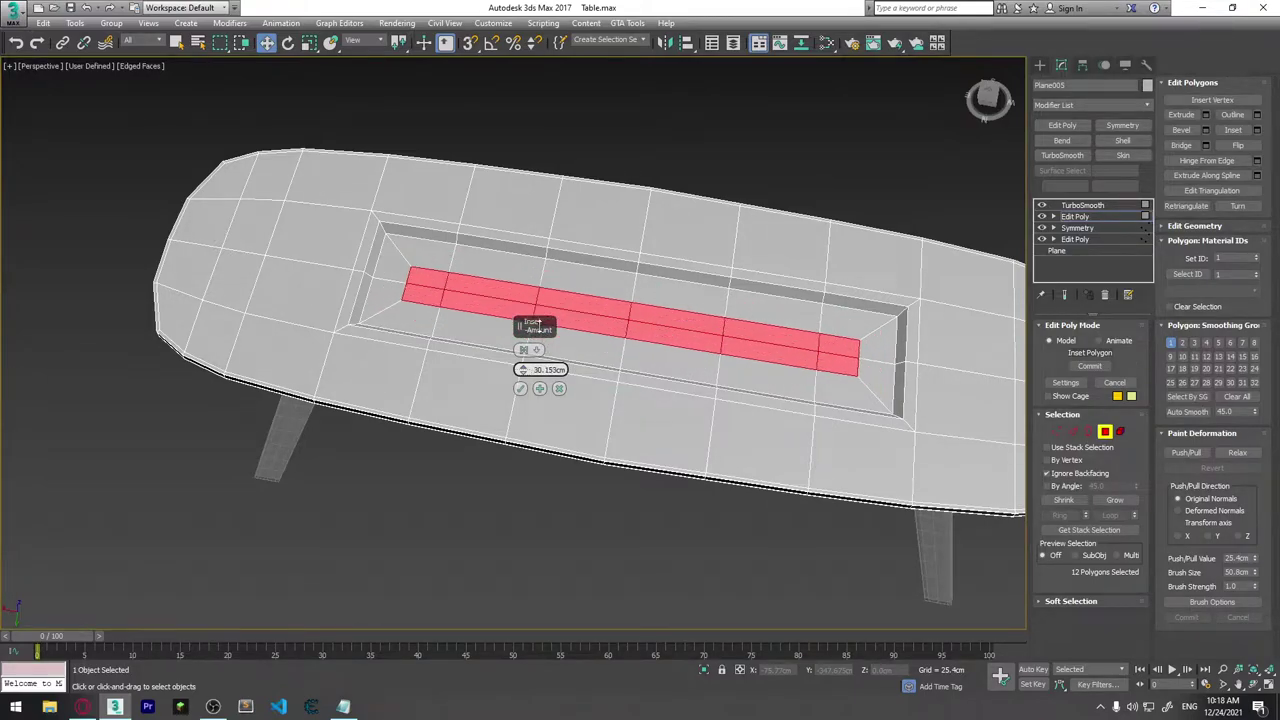
pyautogui.click(559, 389)
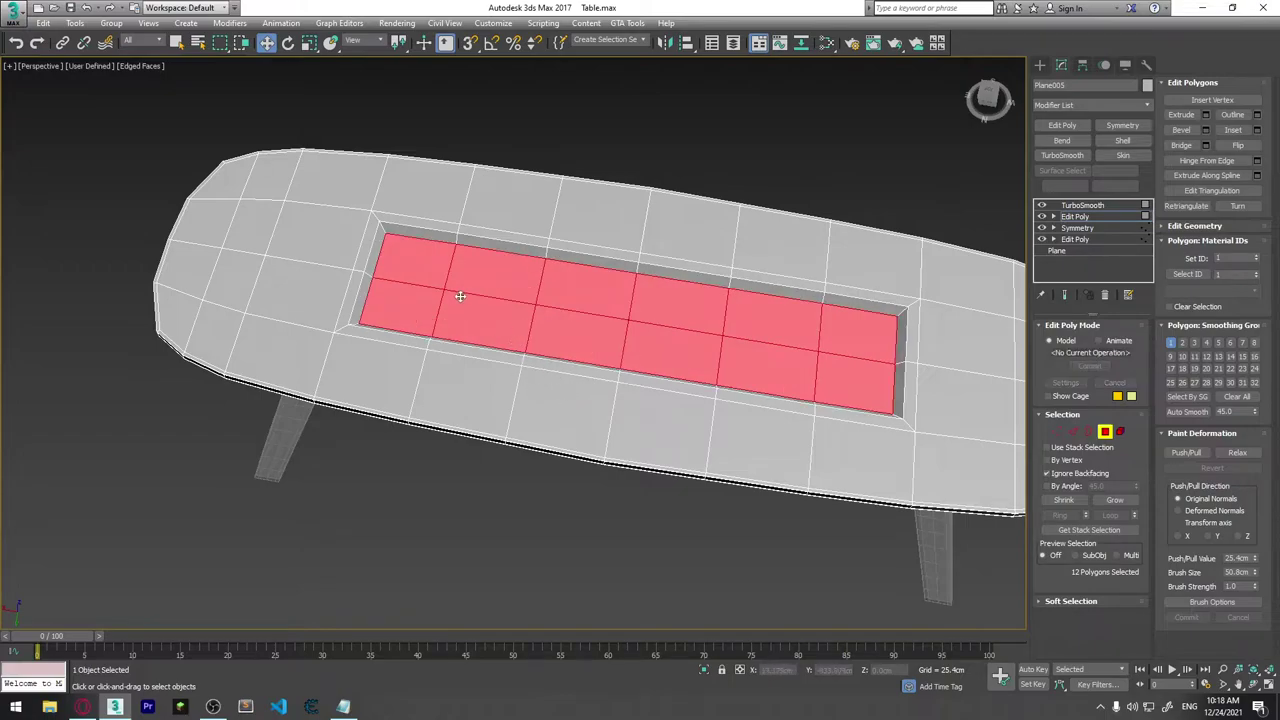
pyautogui.click(1256, 131)
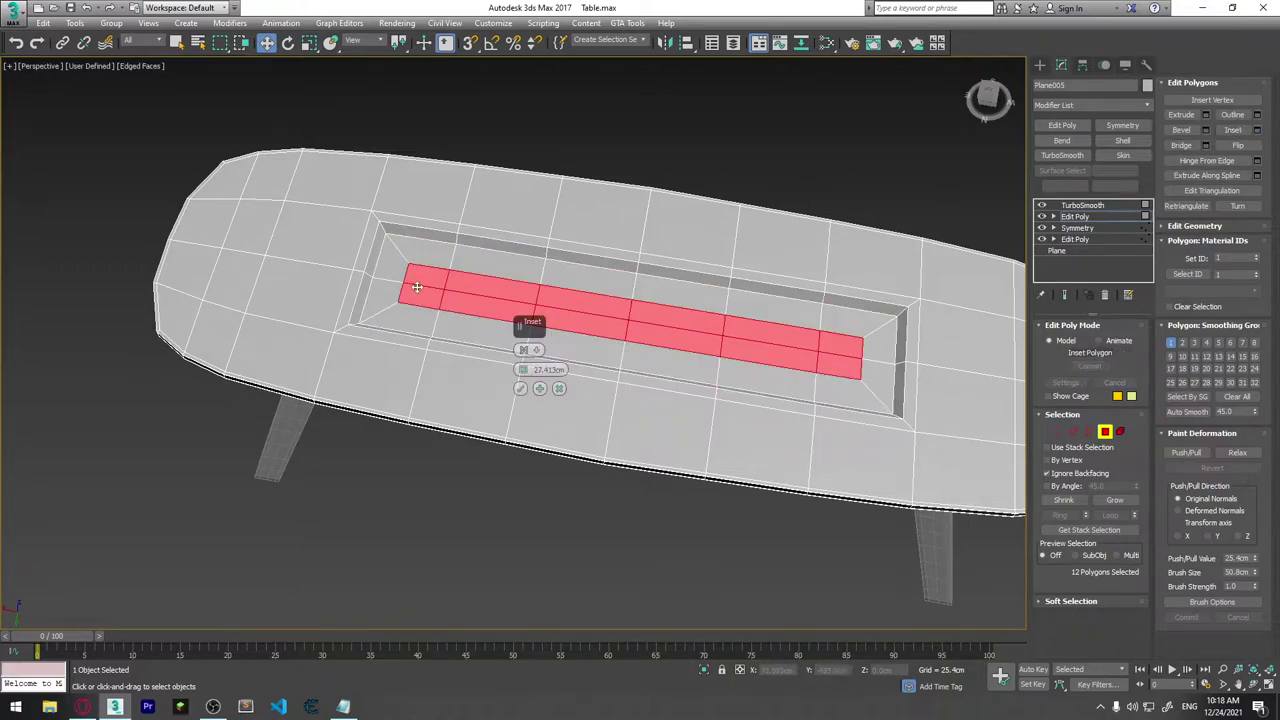
pyautogui.rightClick(528, 371)
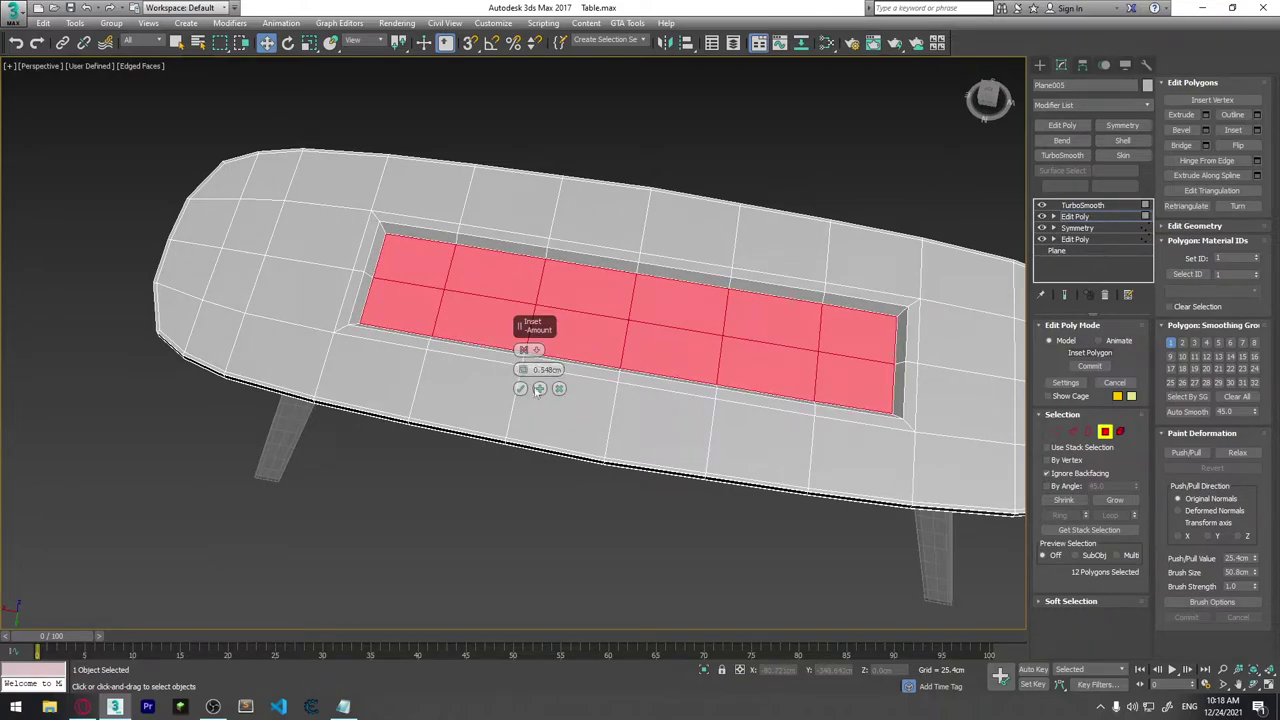
pyautogui.click(521, 389)
# Uniformly scale the inset polygons down into a narrow central strip.
pyautogui.press('r')
pyautogui.moveTo(633, 311); pyautogui.dragTo(828, 448)
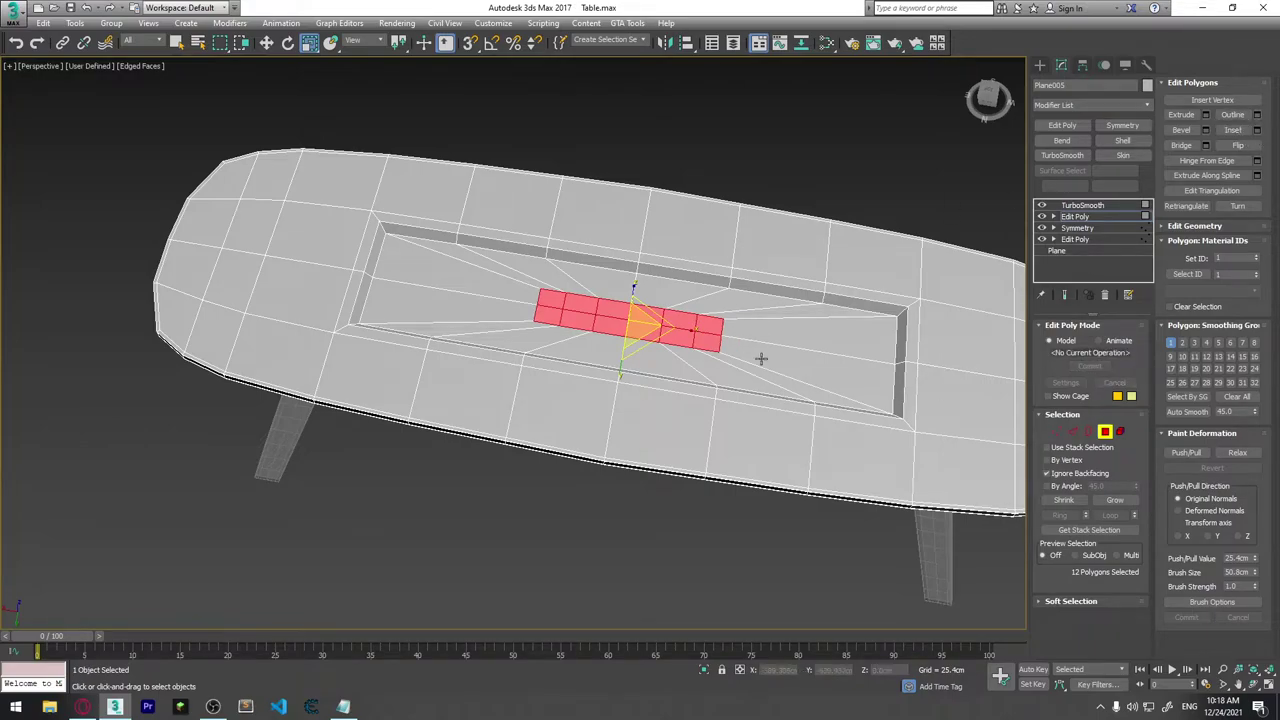
pyautogui.keyDown('alt'); pyautogui.moveTo(761, 358); pyautogui.dragTo(737, 346, button='middle'); pyautogui.keyUp('alt')
pyautogui.hotkey('ctrl', 'd')
pyautogui.keyDown('alt'); pyautogui.moveTo(760, 263); pyautogui.dragTo(684, 392, button='middle'); pyautogui.keyUp('alt')
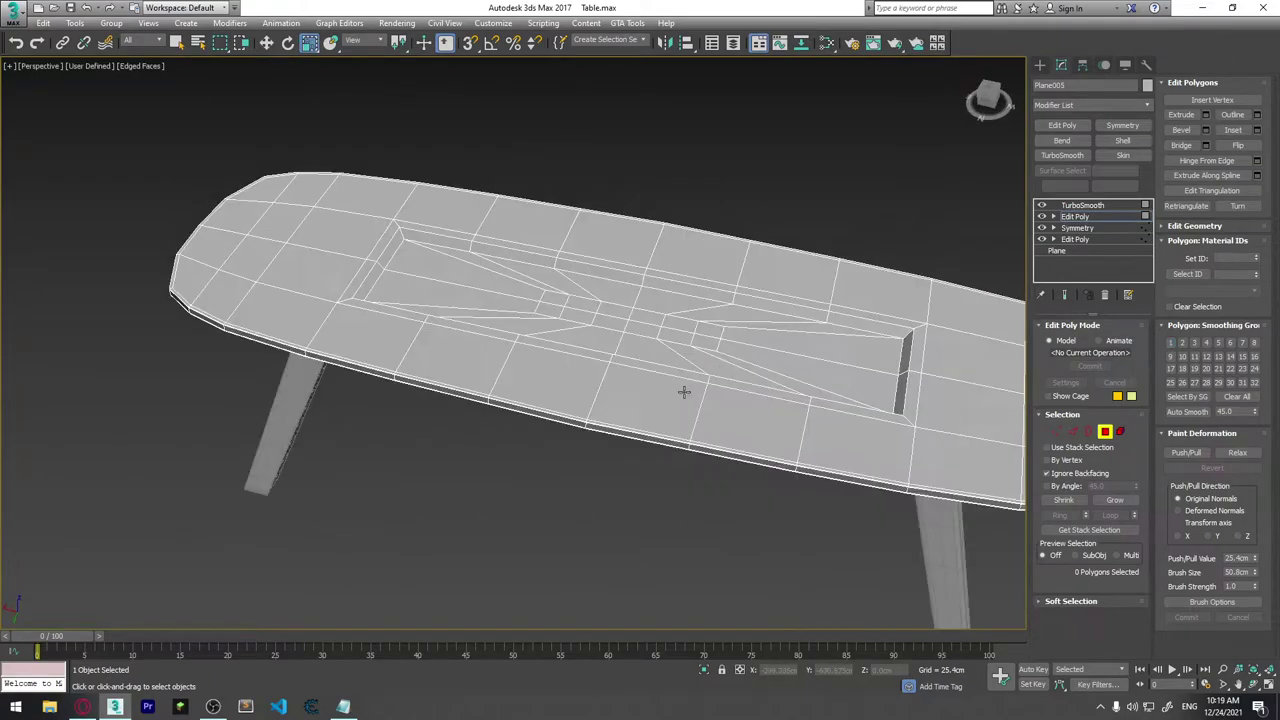
pyautogui.click(1080, 205)
pyautogui.click(737, 266)
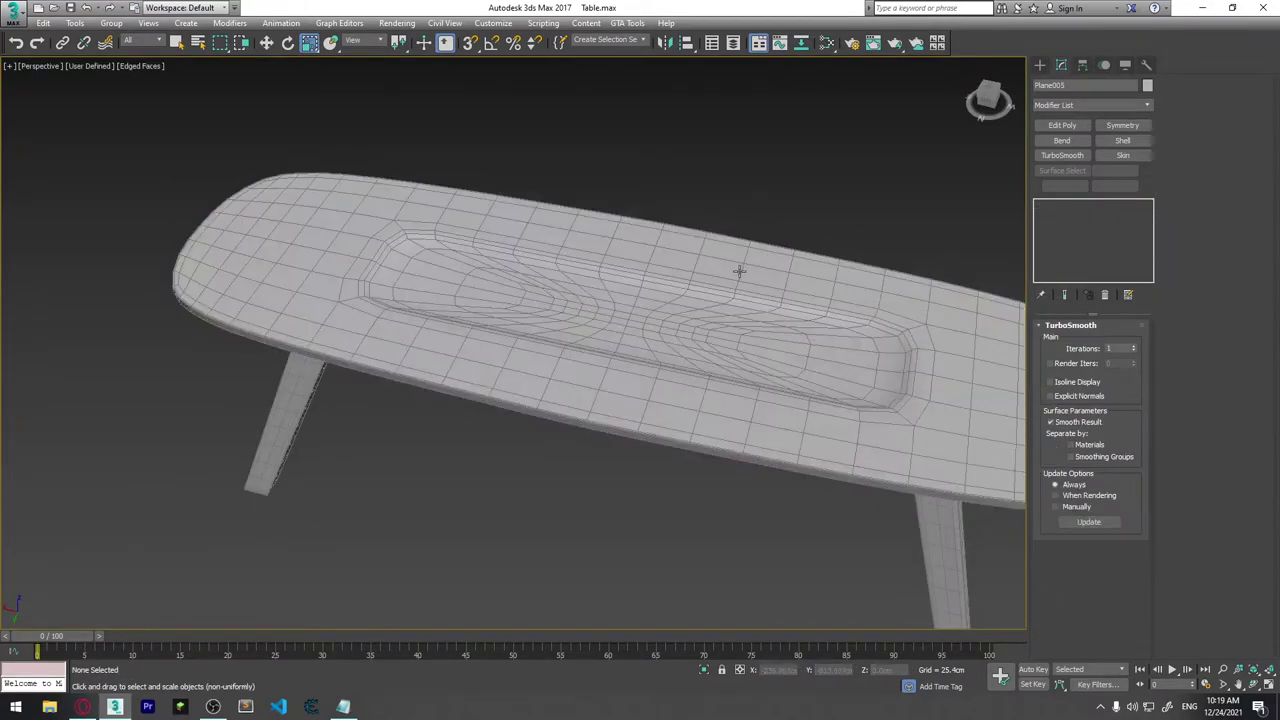
pyautogui.moveTo(737, 266)
pyautogui.keyDown('alt'); pyautogui.mouseDown(button='middle')
pyautogui.moveTo(697, 297)
pyautogui.moveTo(740, 346)
pyautogui.mouseUp(button='middle'); pyautogui.keyUp('alt')
pyautogui.click(740, 346)
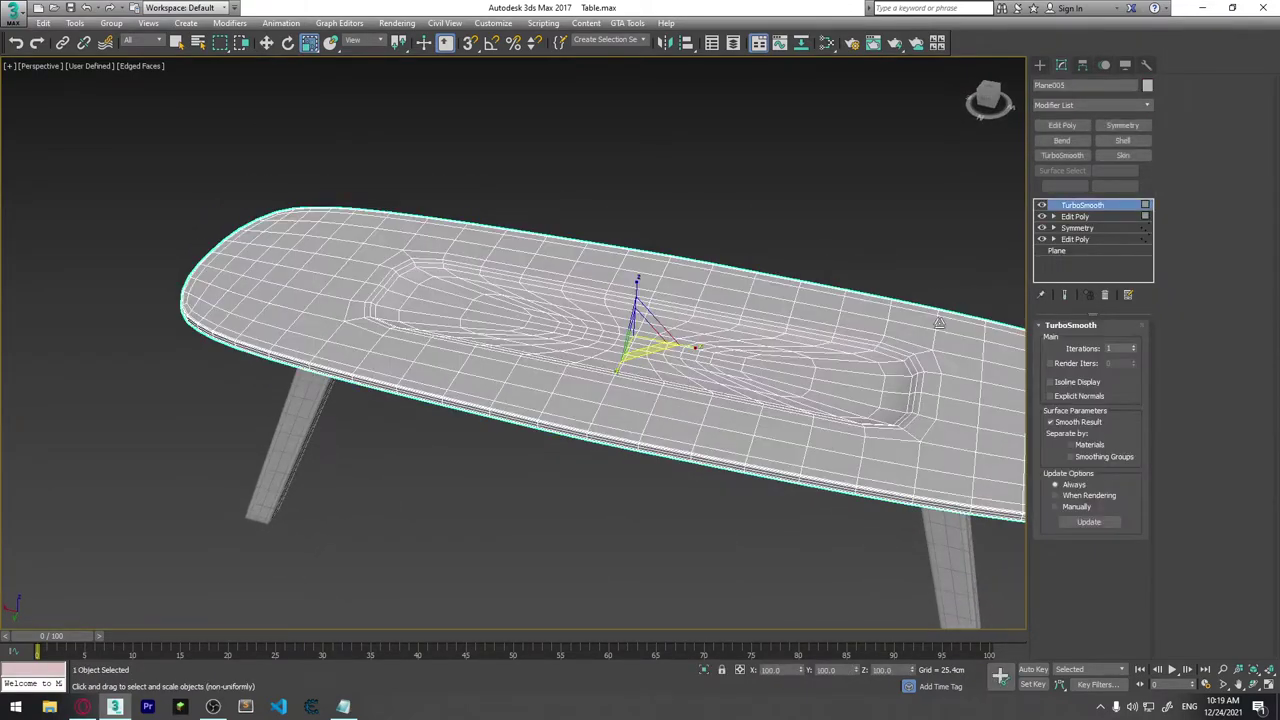
pyautogui.click(1076, 216)
pyautogui.keyDown('alt'); pyautogui.moveTo(794, 363); pyautogui.dragTo(810, 376, button='middle'); pyautogui.keyUp('alt')
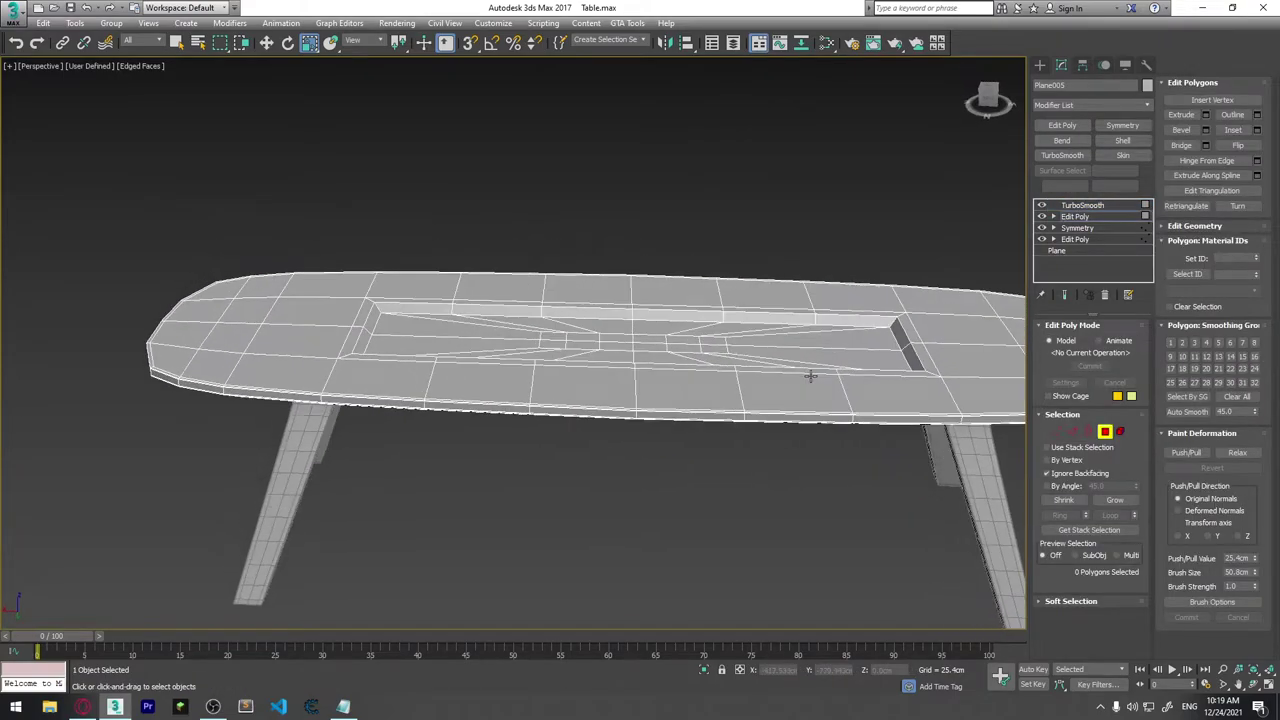
pyautogui.scroll(3, 810, 376)
pyautogui.moveTo(743, 343)
pyautogui.keyDown('alt'); pyautogui.mouseDown(button='middle')
pyautogui.moveTo(740, 374)
pyautogui.moveTo(660, 380)
pyautogui.moveTo(690, 398)
pyautogui.mouseUp(button='middle'); pyautogui.keyUp('alt')
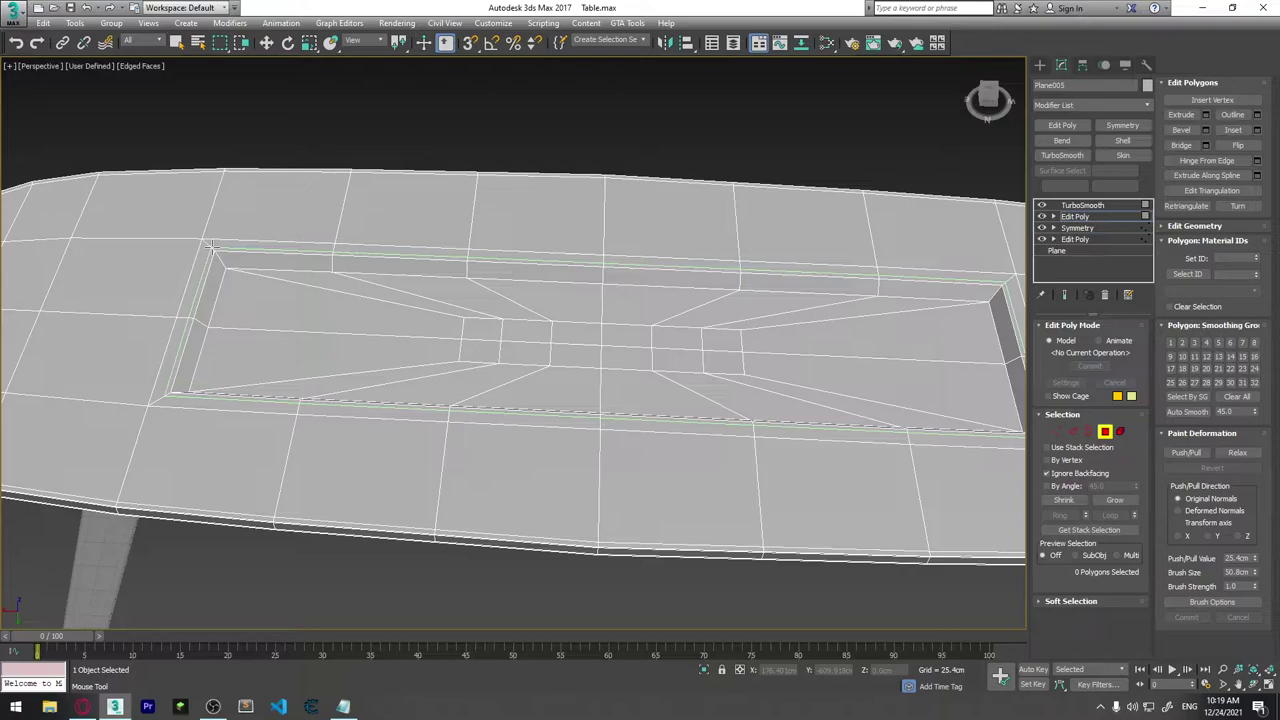
# In Edge mode, select the edge loop around the recess floor rim.
pyautogui.press('2')
pyautogui.doubleClick(213, 249)
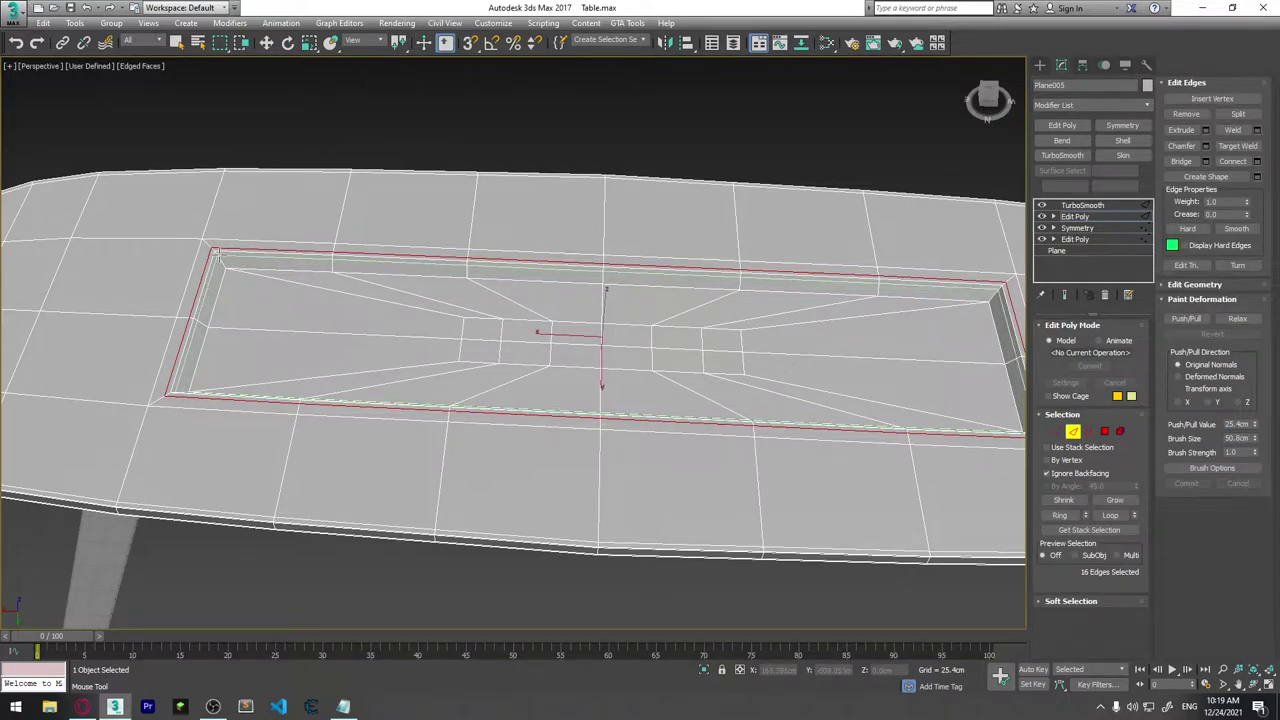
pyautogui.doubleClick(220, 258)
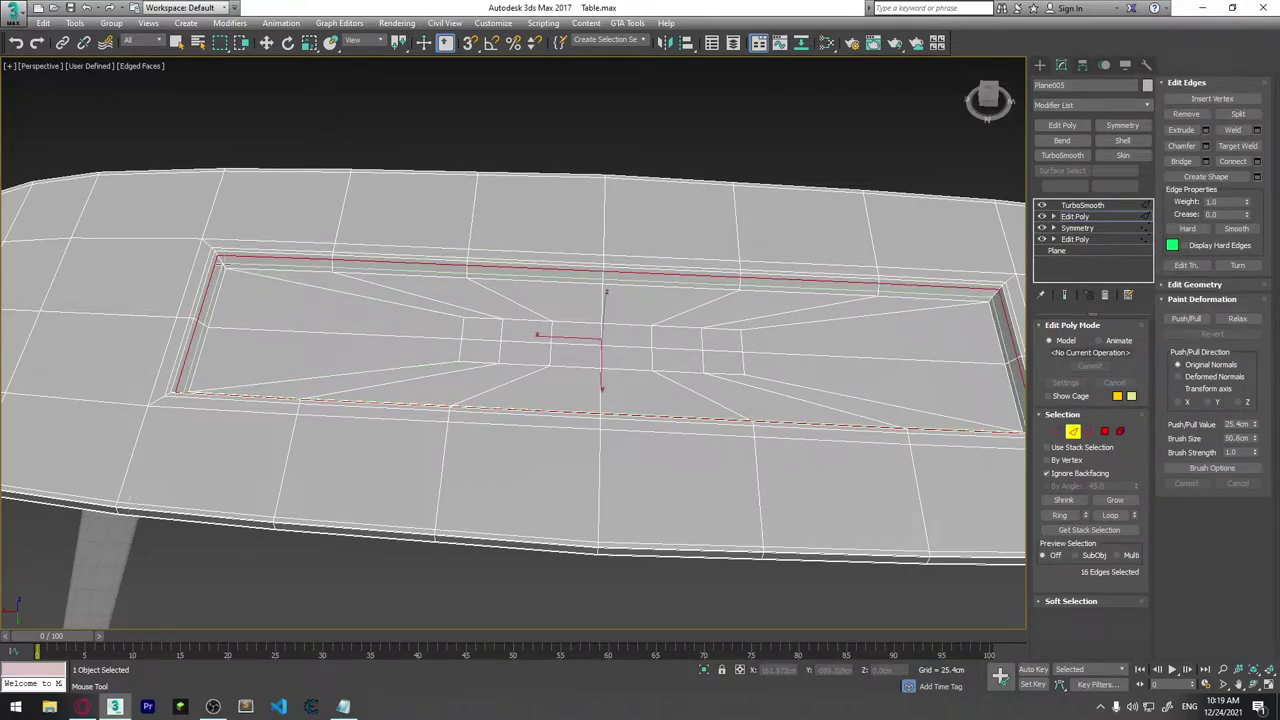
pyautogui.doubleClick(228, 267)
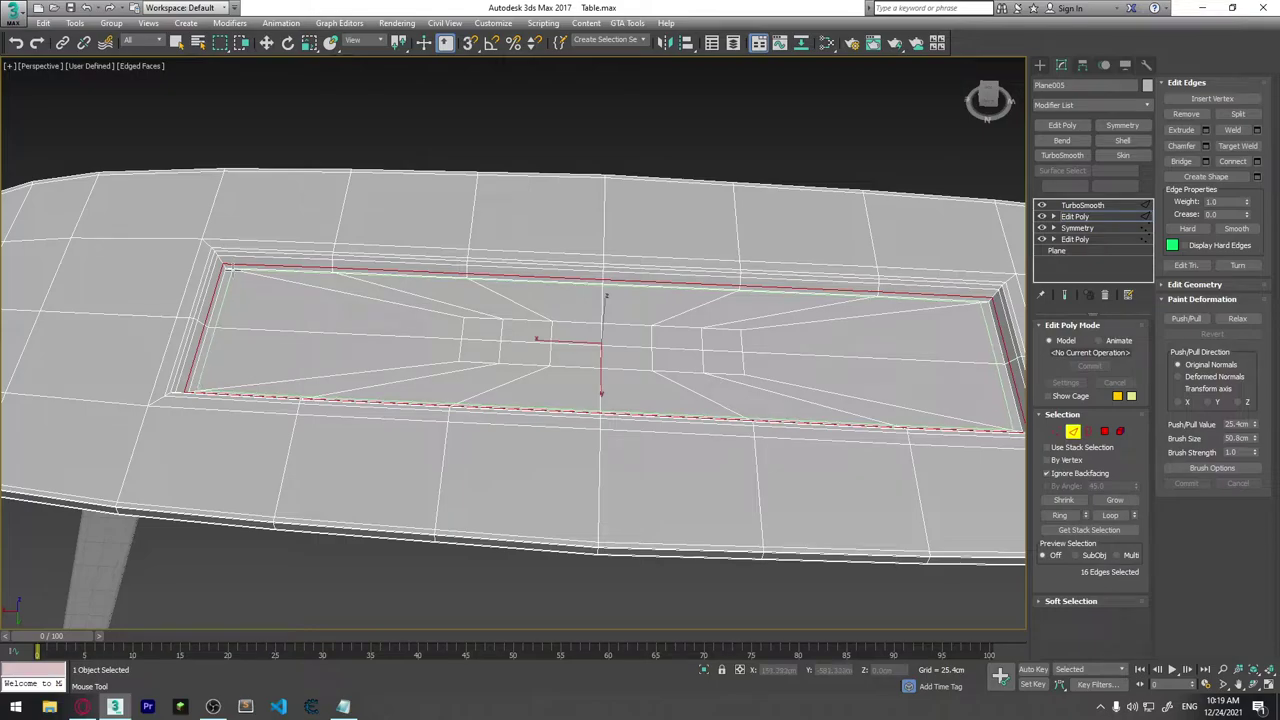
pyautogui.moveTo(700, 190)
pyautogui.keyDown('alt'); pyautogui.mouseDown(button='middle')
pyautogui.moveTo(706, 273)
pyautogui.moveTo(794, 223)
pyautogui.moveTo(836, 233)
pyautogui.mouseUp(button='middle'); pyautogui.keyUp('alt')
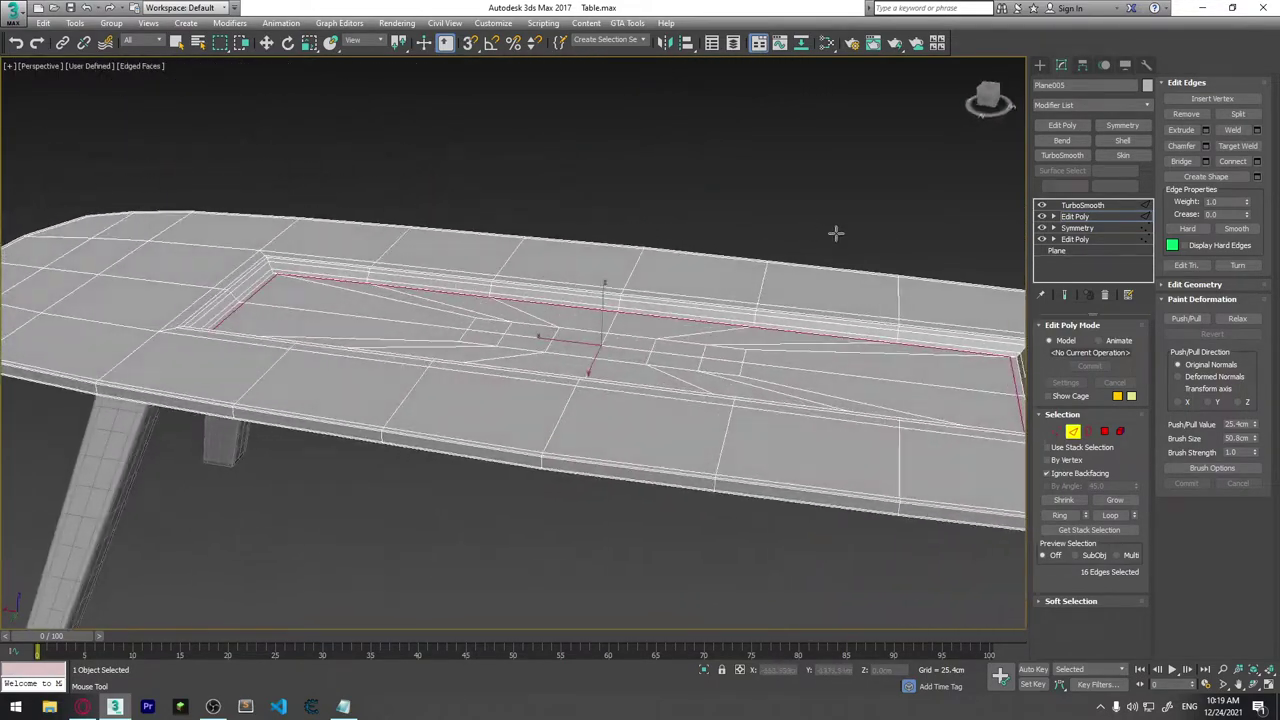
# Preview the TurboSmoothed table from several angles, then reselect the tabletop's Edit Poly.
pyautogui.click(1082, 205)
pyautogui.press('w')
pyautogui.click(662, 124)
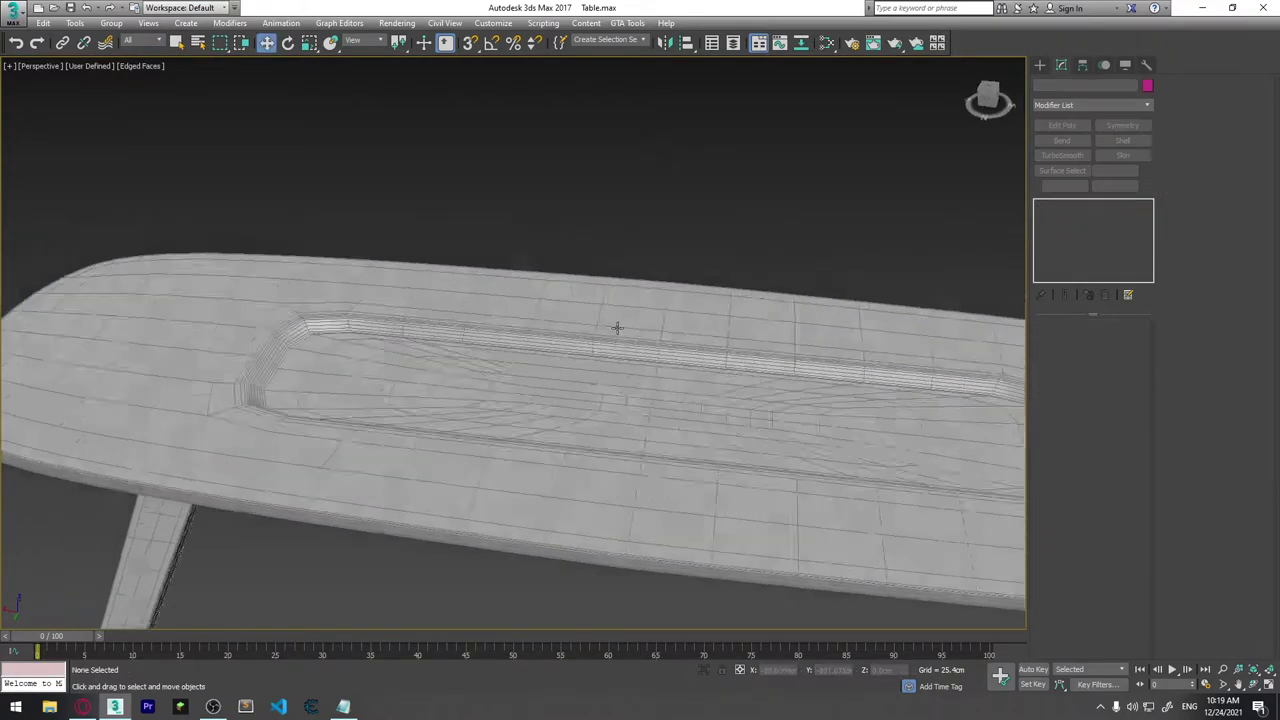
pyautogui.scroll(-5, 617, 328)
pyautogui.scroll(1, 632, 347)
pyautogui.moveTo(632, 347)
pyautogui.keyDown('alt'); pyautogui.mouseDown(button='middle')
pyautogui.moveTo(671, 435)
pyautogui.moveTo(754, 391)
pyautogui.mouseUp(button='middle'); pyautogui.keyUp('alt')
pyautogui.scroll(5, 671, 435)
pyautogui.scroll(-3, 731, 349)
pyautogui.keyDown('alt'); pyautogui.moveTo(731, 349); pyautogui.dragTo(771, 354, button='middle'); pyautogui.keyUp('alt')
pyautogui.scroll(2, 794, 355)
pyautogui.click(632, 308)
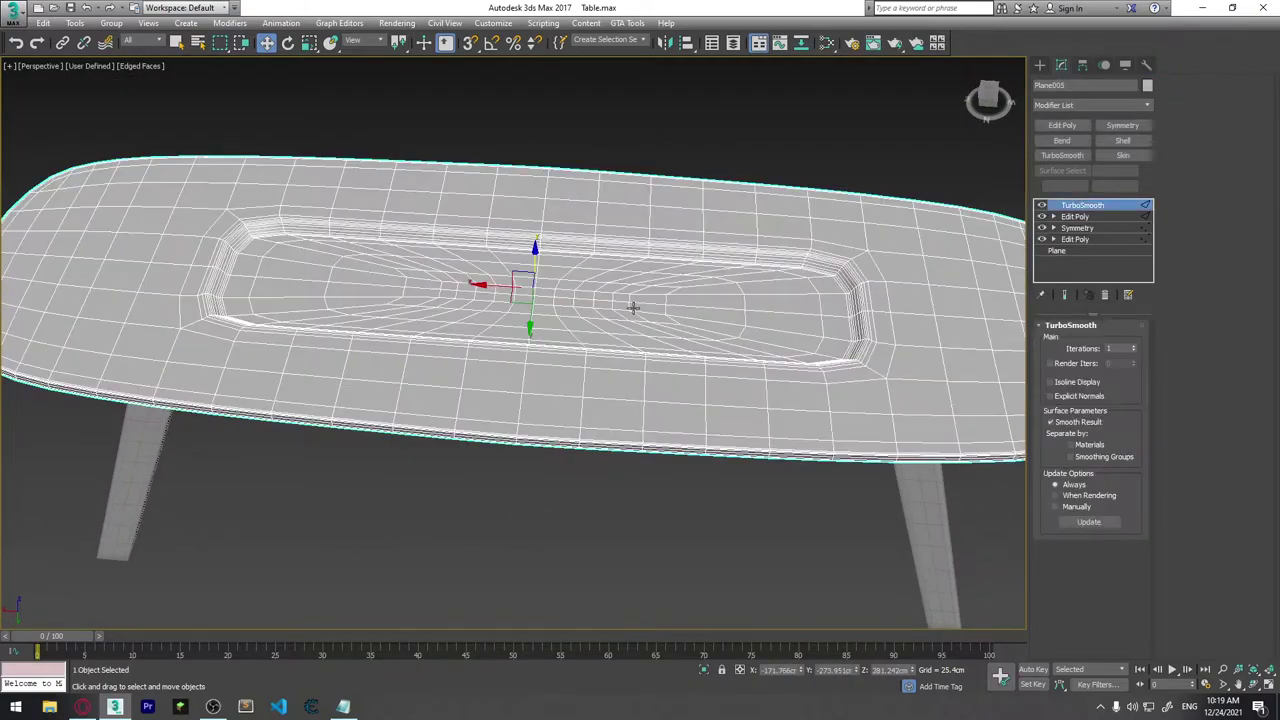
pyautogui.click(1062, 218)
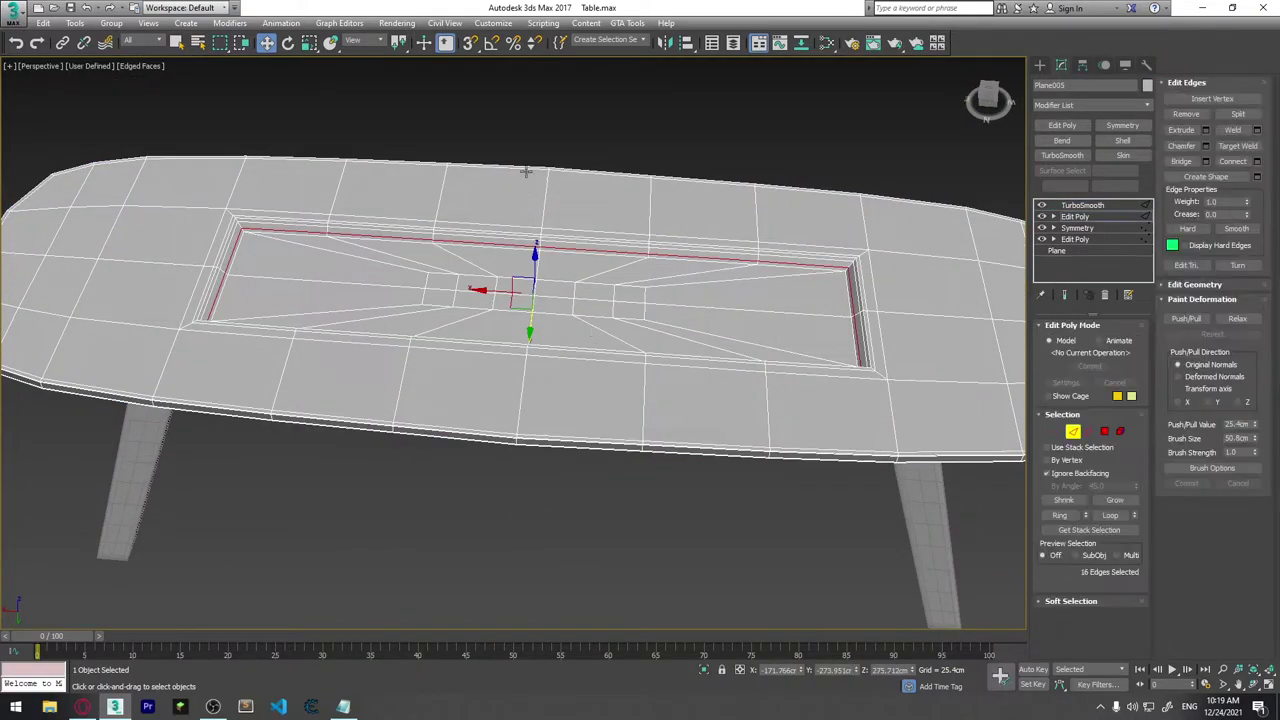
# Activate Swift Loop and frame the recess, selecting a 24-edge loop.
pyautogui.keyDown('alt'); pyautogui.moveTo(585, 323); pyautogui.dragTo(332, 271, button='middle'); pyautogui.keyUp('alt')
pyautogui.scroll(3, 327, 272)
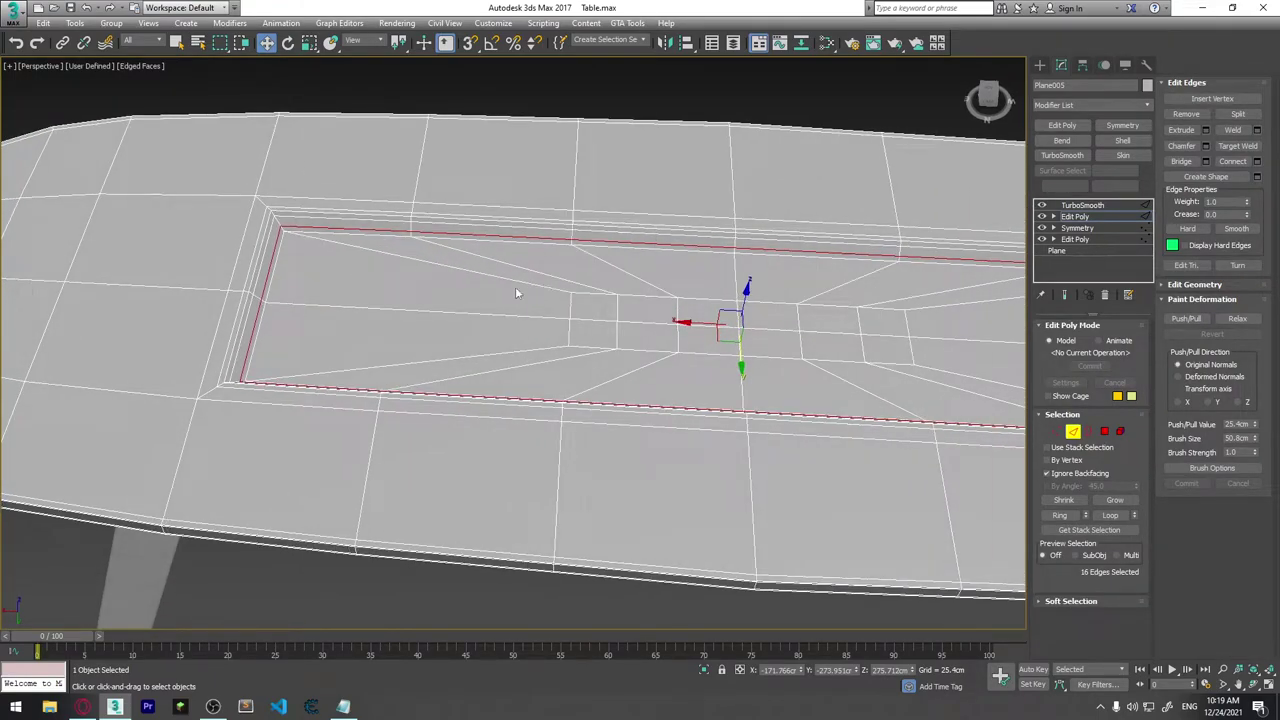
pyautogui.hotkey('alt', 'c')
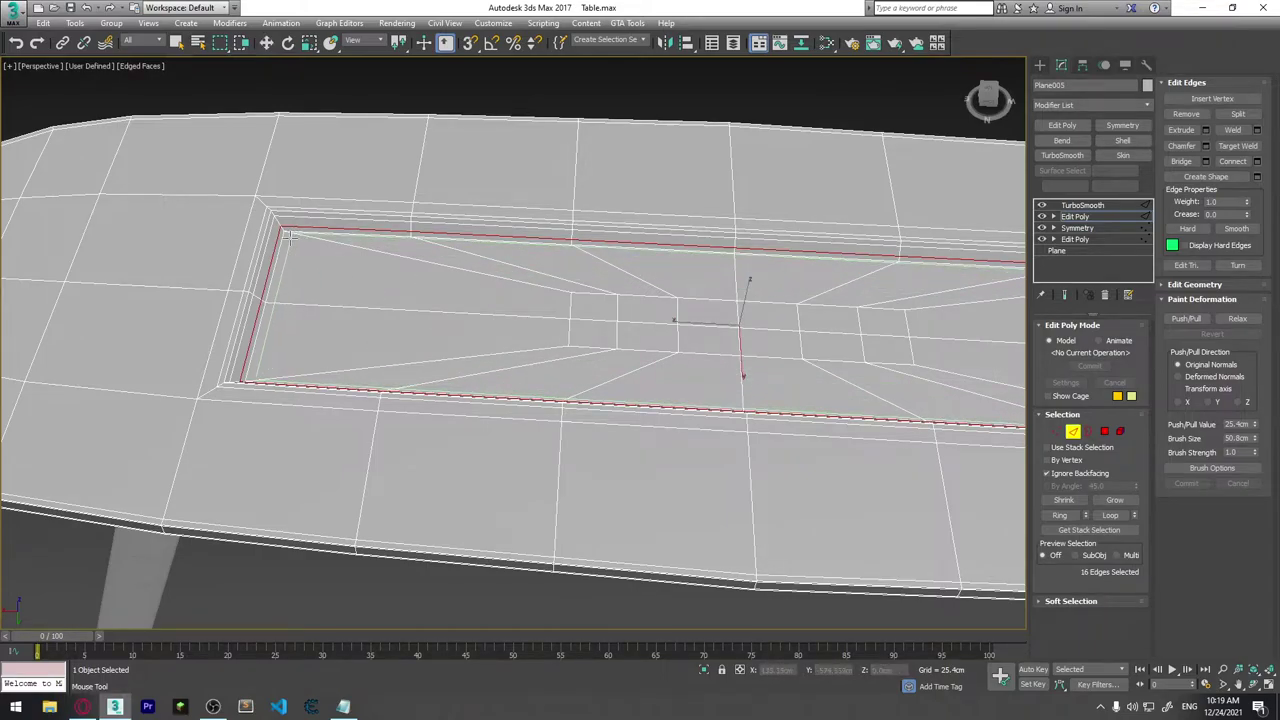
pyautogui.keyDown('alt'); pyautogui.moveTo(287, 236); pyautogui.dragTo(219, 222, button='middle'); pyautogui.keyUp('alt')
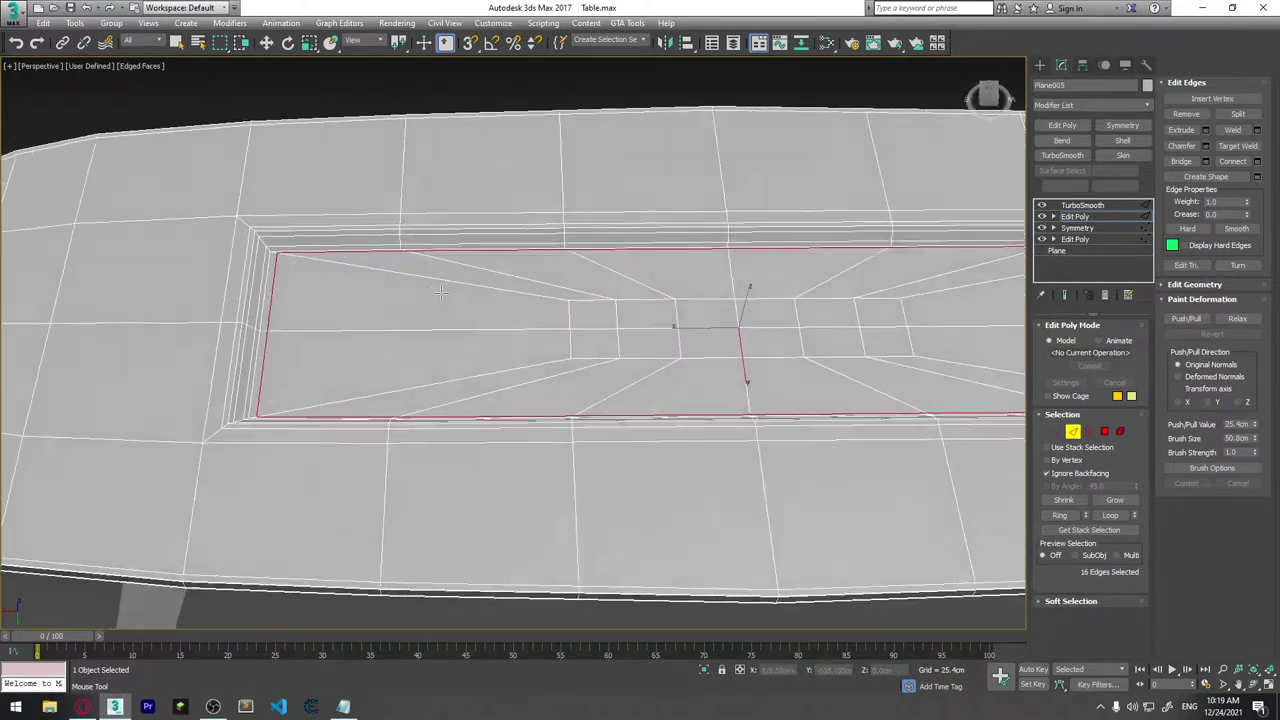
pyautogui.doubleClick(225, 217)
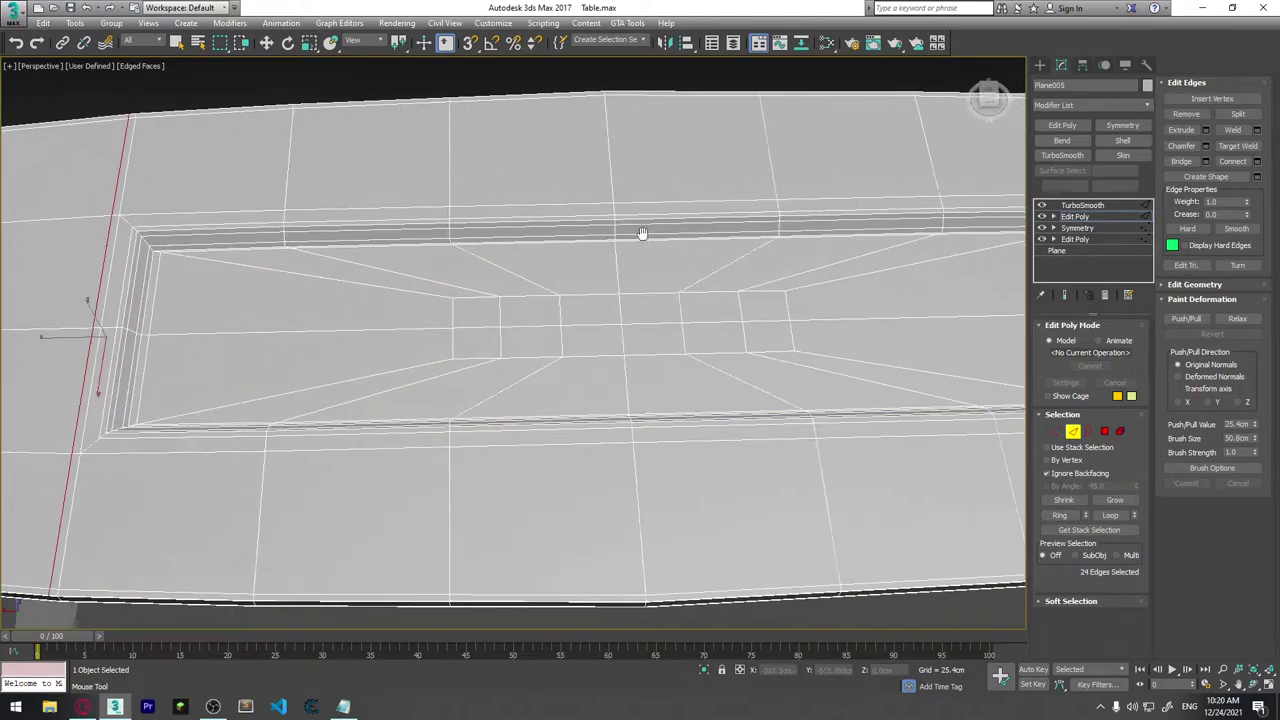
pyautogui.moveTo(643, 234); pyautogui.dragTo(837, 226, button='middle')
pyautogui.scroll(3, 837, 226)
pyautogui.scroll(-3, 837, 226)
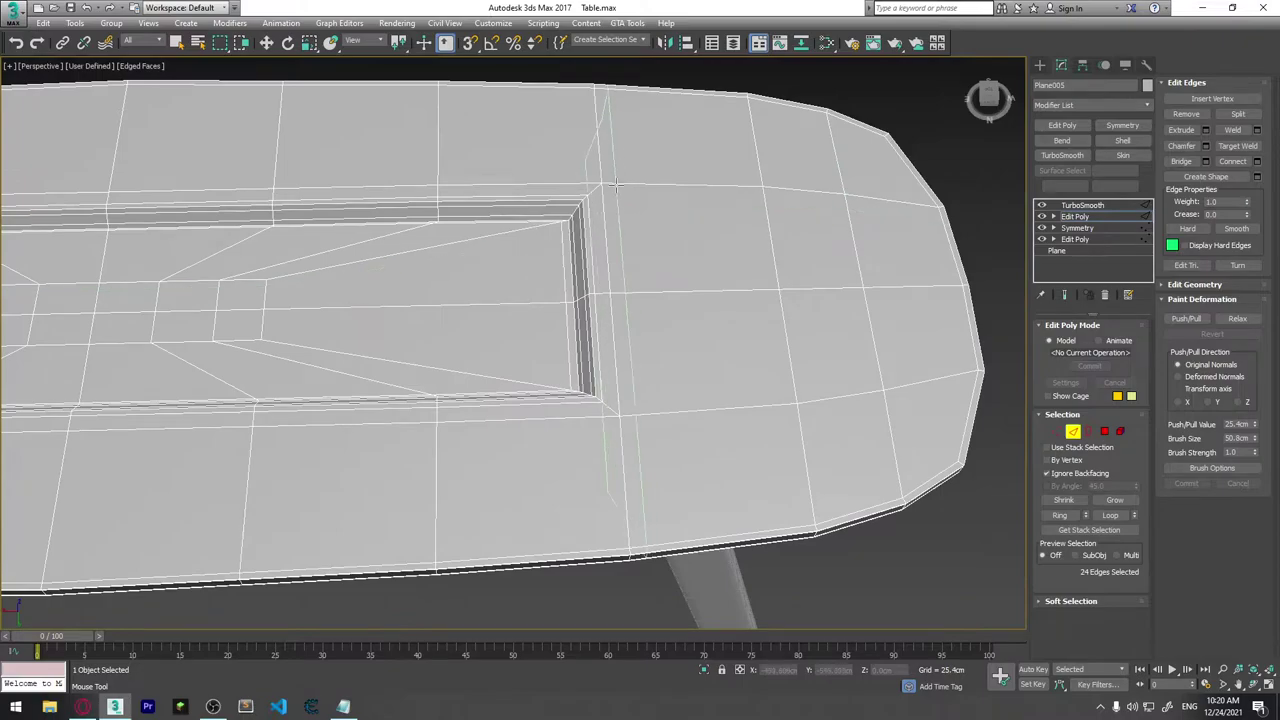
# Insert a vertical and a horizontal edge loop across the table top.
pyautogui.click(609, 183)
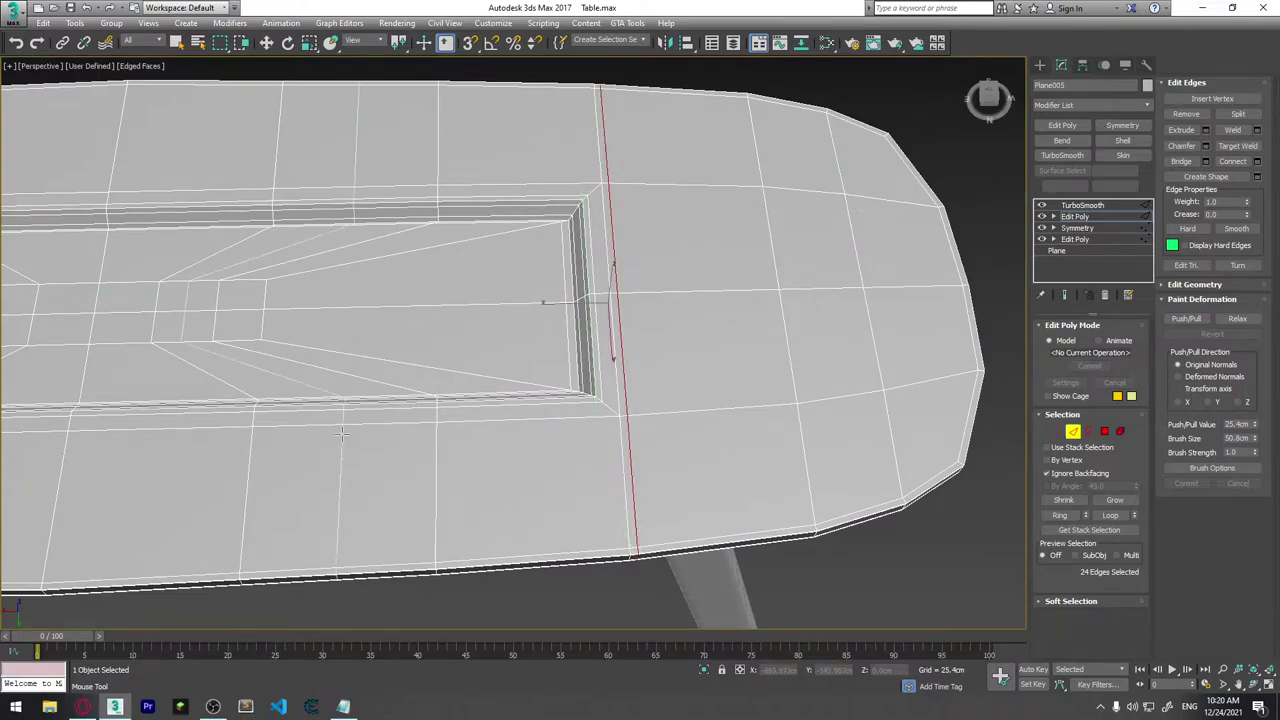
pyautogui.keyDown('alt'); pyautogui.moveTo(609, 183); pyautogui.dragTo(496, 386, button='middle'); pyautogui.keyUp('alt')
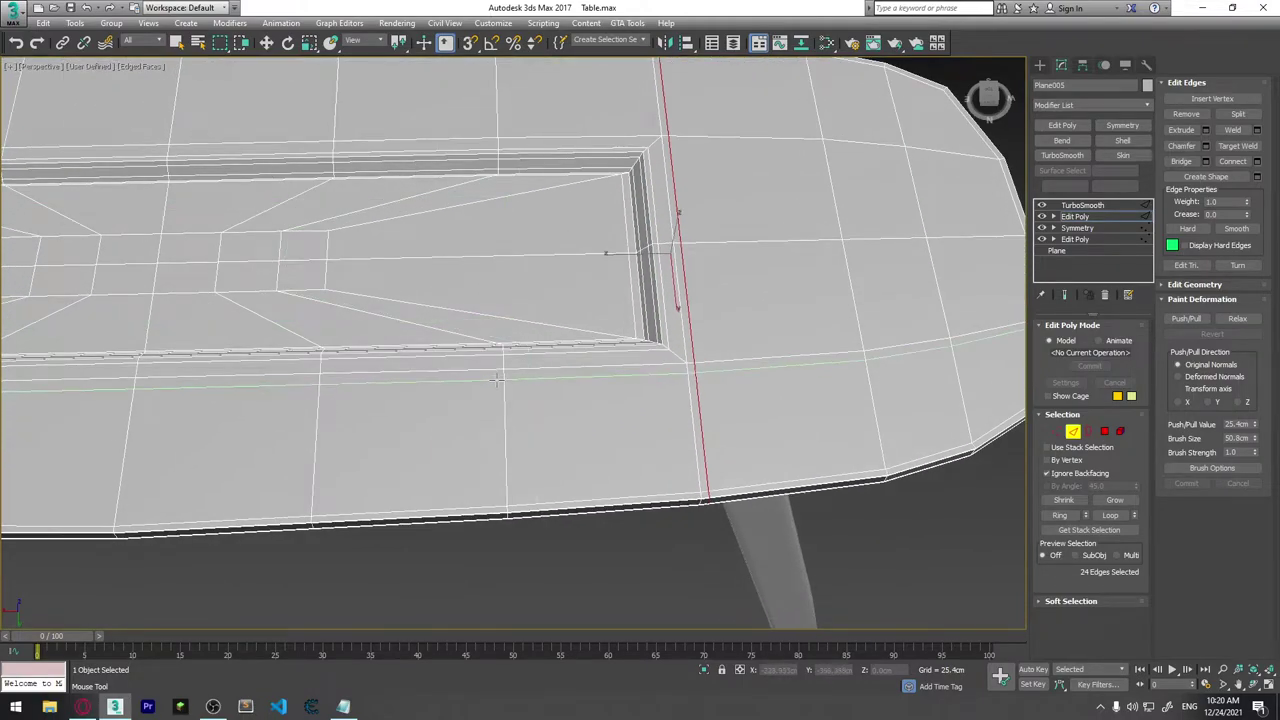
pyautogui.click(496, 380)
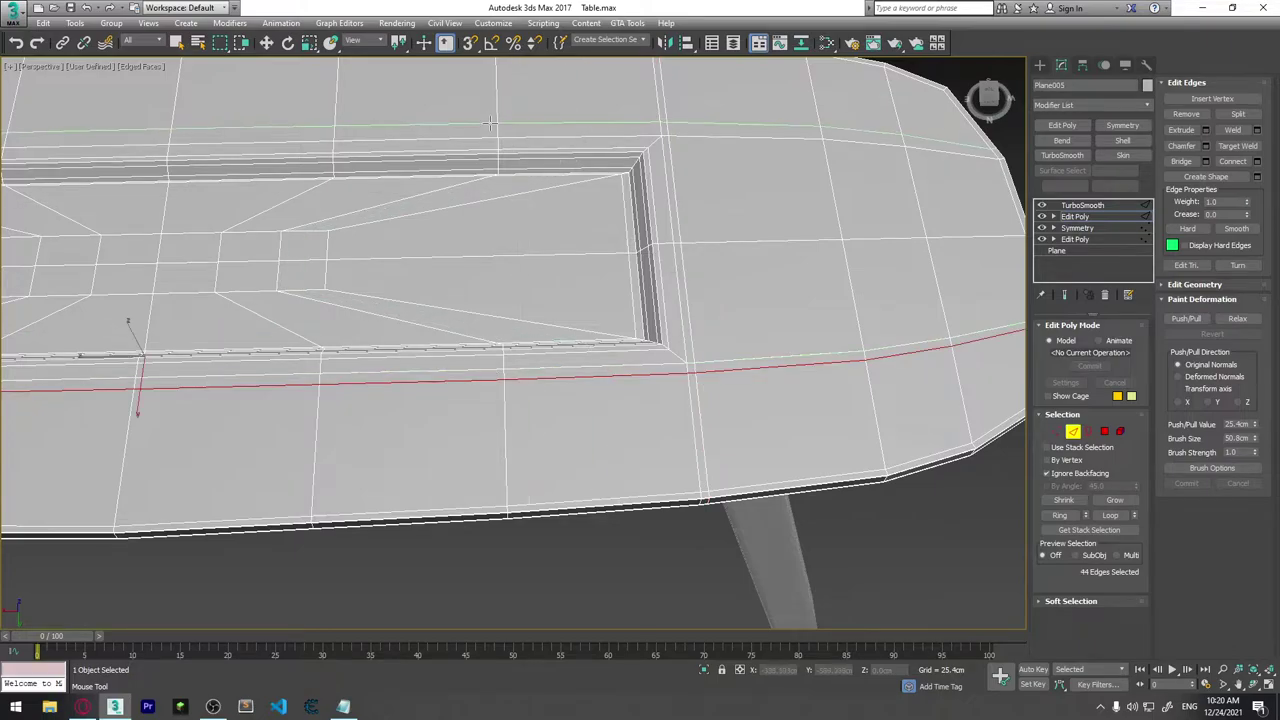
pyautogui.scroll(-1, 490, 128)
pyautogui.scroll(-2, 471, 380)
pyautogui.scroll(-2, 471, 380)
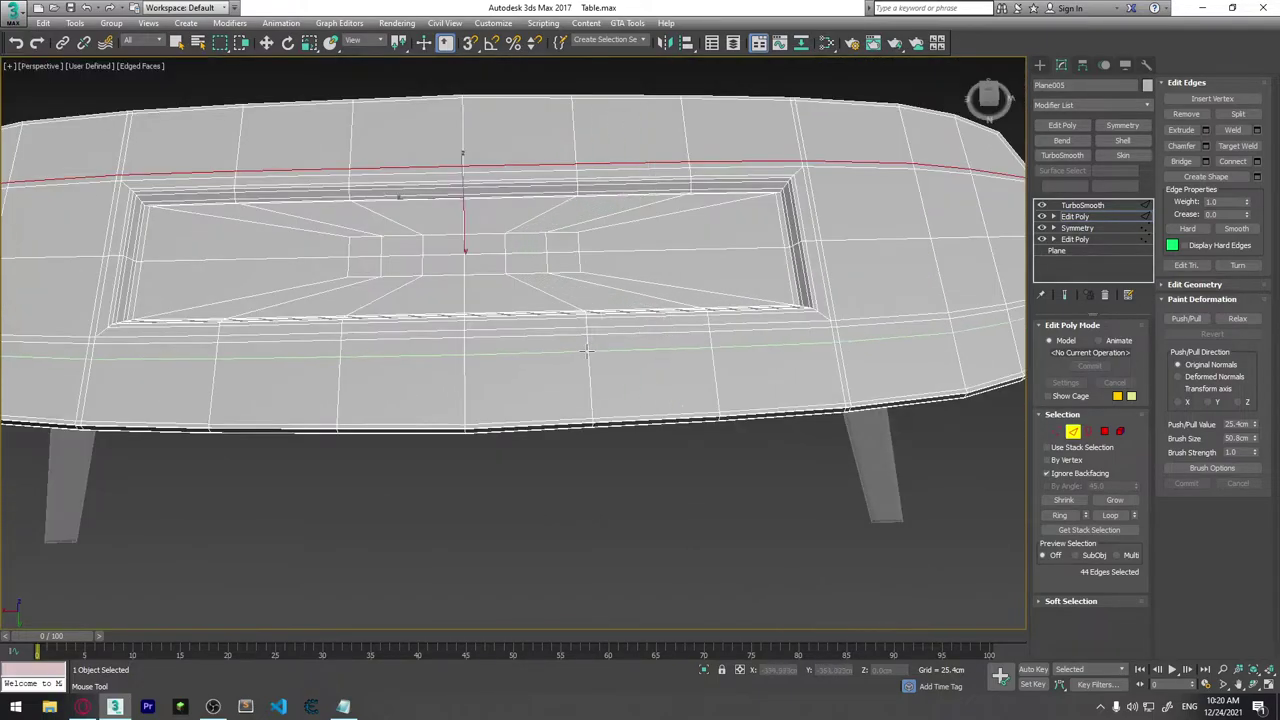
pyautogui.scroll(-1, 710, 293)
# Show the TurboSmoothed table and orbit around its top.
pyautogui.press('w')
pyautogui.keyDown('alt'); pyautogui.moveTo(700, 306); pyautogui.dragTo(729, 277, button='middle'); pyautogui.keyUp('alt')
pyautogui.scroll(2, 660, 303)
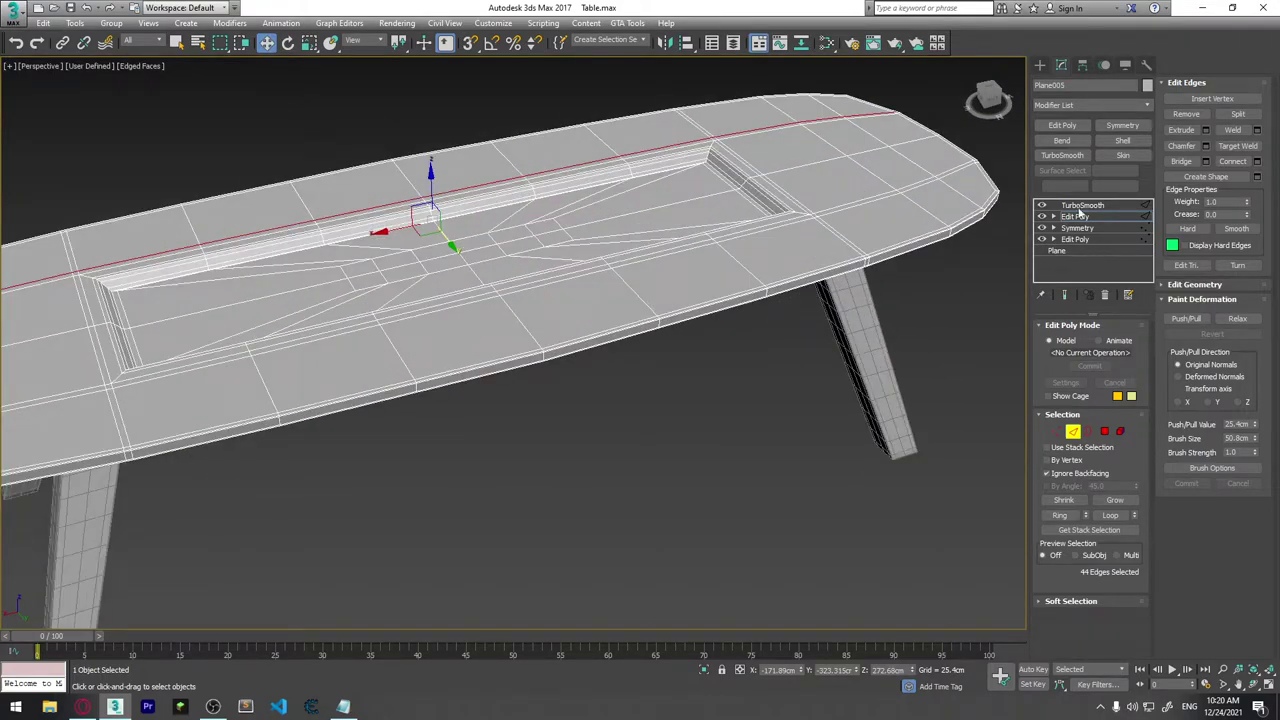
pyautogui.click(1082, 205)
pyautogui.scroll(2, 726, 354)
pyautogui.moveTo(726, 354)
pyautogui.keyDown('alt'); pyautogui.mouseDown(button='middle')
pyautogui.moveTo(663, 360)
pyautogui.moveTo(820, 198)
pyautogui.mouseUp(button='middle'); pyautogui.keyUp('alt')
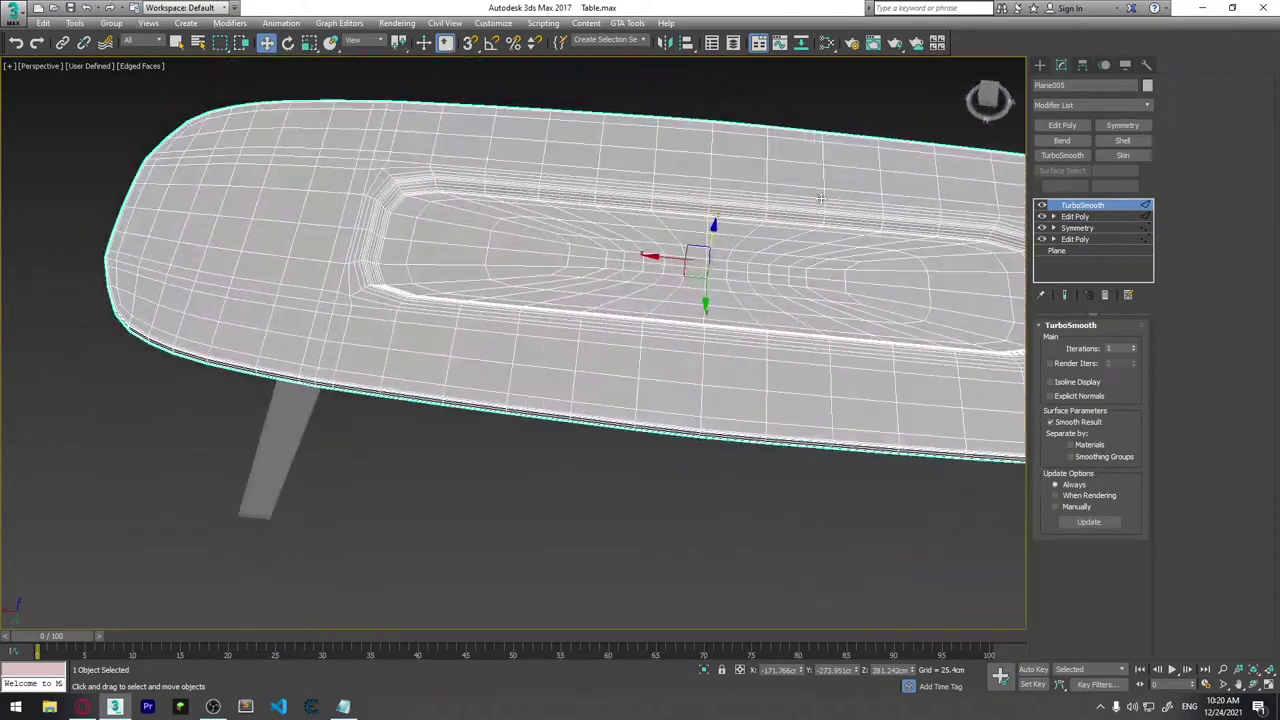
# Reselect the table and set TurboSmooth Iterations to 2.
pyautogui.click(829, 100)
pyautogui.moveTo(829, 100)
pyautogui.keyDown('alt'); pyautogui.mouseDown(button='middle')
pyautogui.moveTo(749, 317)
pyautogui.moveTo(731, 314)
pyautogui.moveTo(1042, 228)
pyautogui.mouseUp(button='middle'); pyautogui.keyUp('alt')
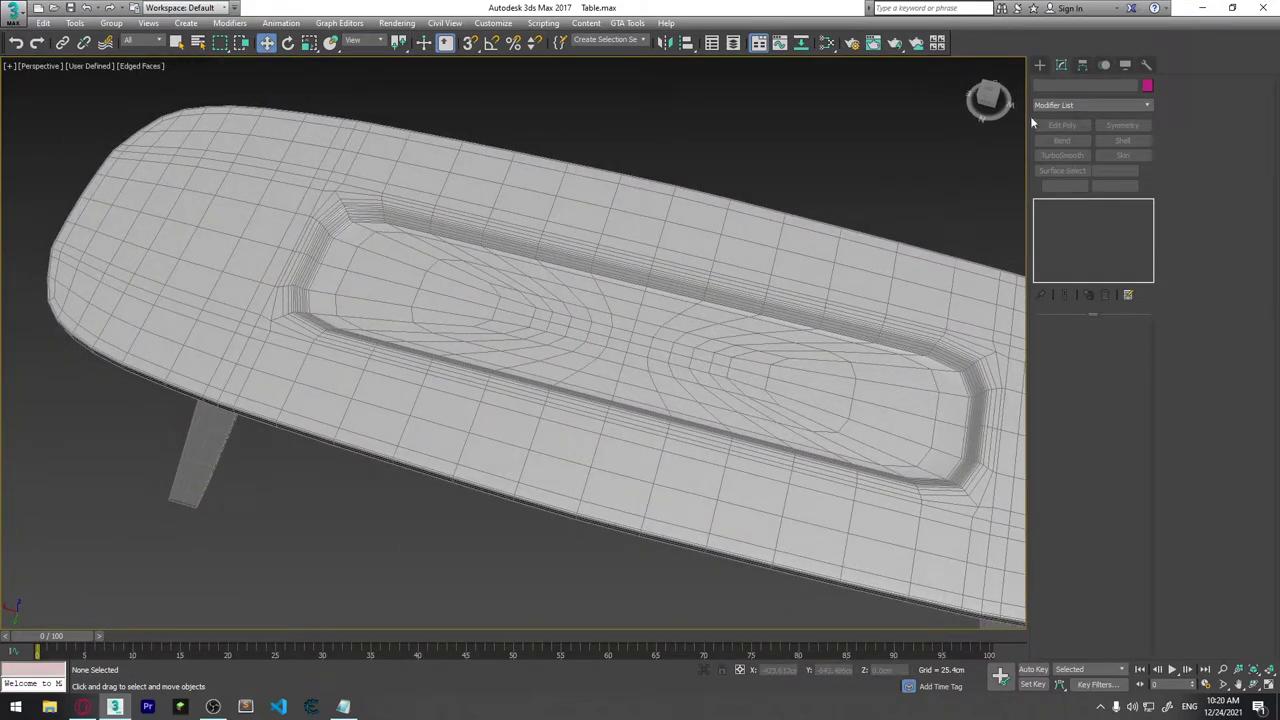
pyautogui.click(733, 296)
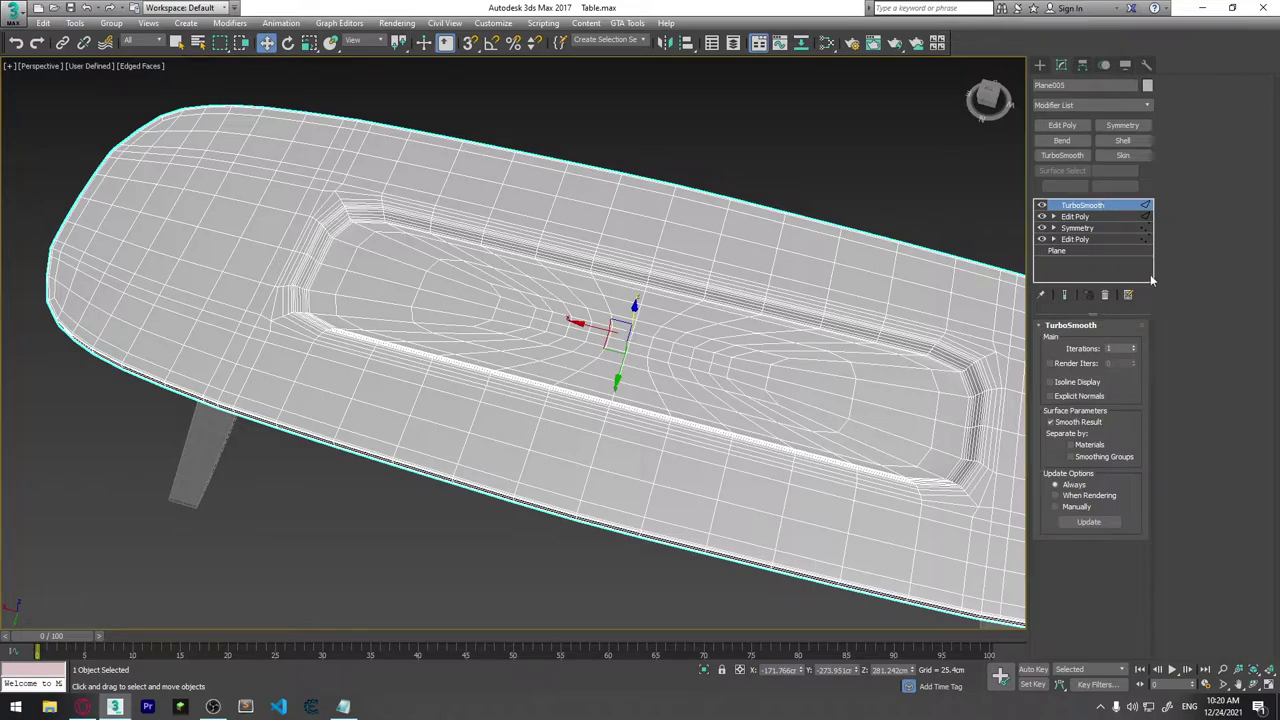
pyautogui.click(1134, 346)
# Inspect the smoother table in wireframe and plain shading from several angles.
pyautogui.click(720, 141)
pyautogui.moveTo(720, 141)
pyautogui.keyDown('alt'); pyautogui.mouseDown(button='middle')
pyautogui.moveTo(863, 380)
pyautogui.moveTo(829, 369)
pyautogui.mouseUp(button='middle'); pyautogui.keyUp('alt')
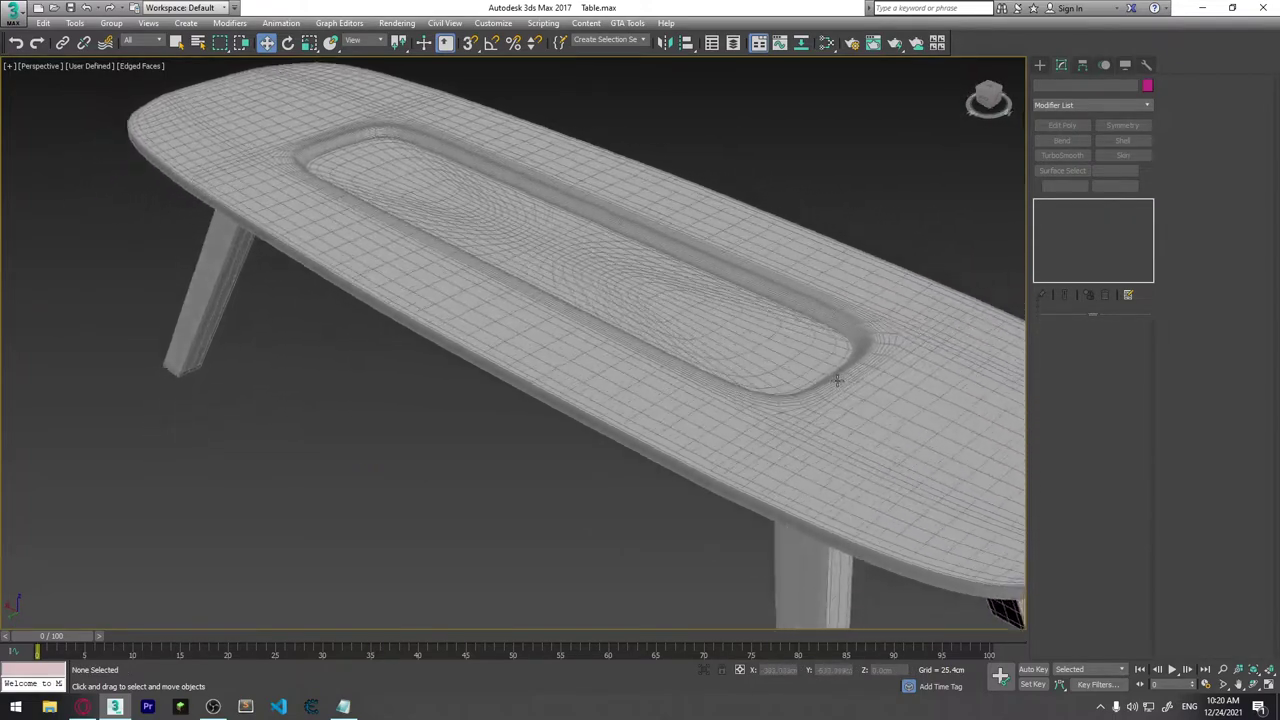
pyautogui.press('F3')
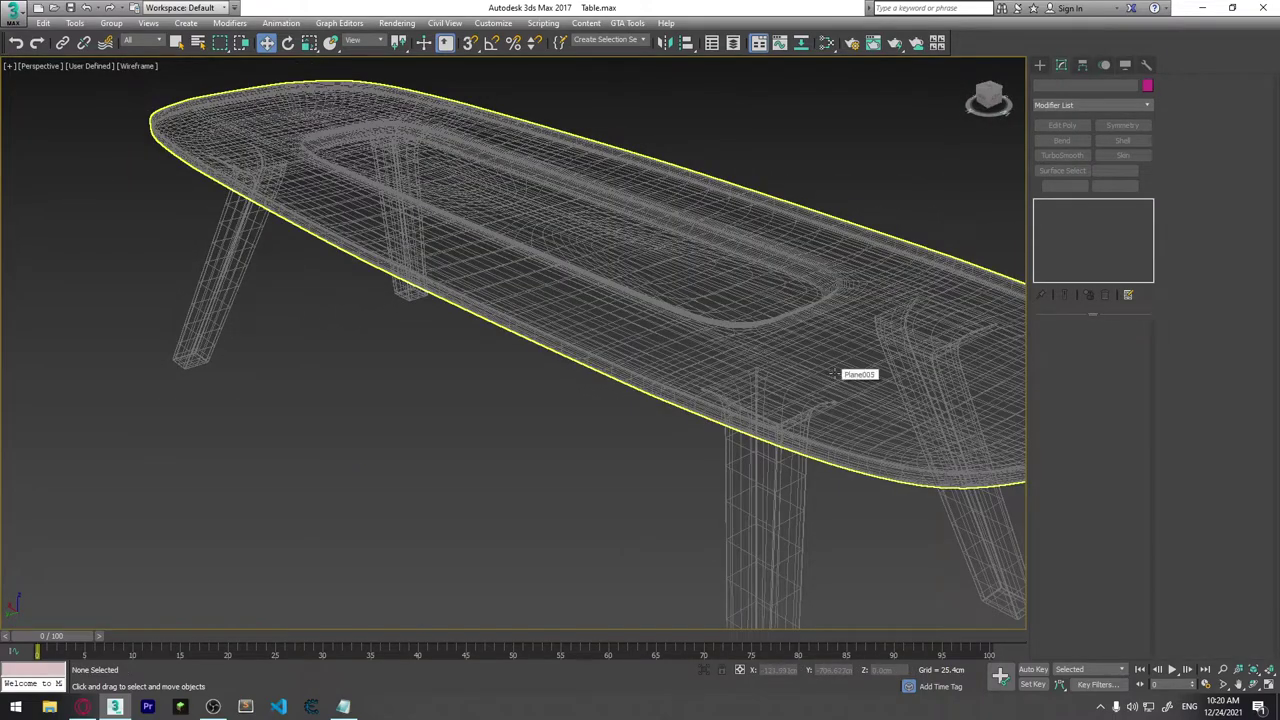
pyautogui.press('F3')
pyautogui.press('F4')
pyautogui.moveTo(737, 323)
pyautogui.keyDown('alt'); pyautogui.mouseDown(button='middle')
pyautogui.moveTo(776, 258)
pyautogui.moveTo(814, 377)
pyautogui.mouseUp(button='middle'); pyautogui.keyUp('alt')
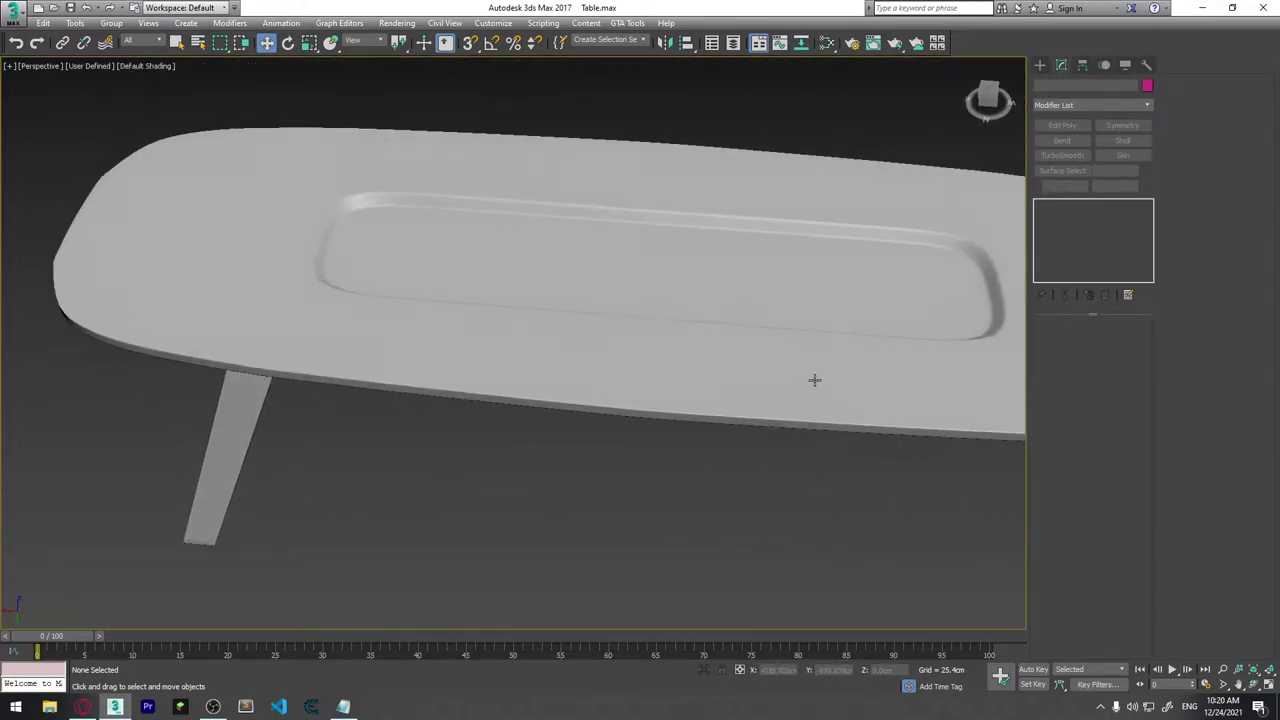
pyautogui.moveTo(857, 237)
pyautogui.keyDown('alt'); pyautogui.mouseDown(button='middle')
pyautogui.moveTo(670, 353)
pyautogui.moveTo(678, 320)
pyautogui.moveTo(735, 305)
pyautogui.mouseUp(button='middle'); pyautogui.keyUp('alt')
pyautogui.scroll(-5, 670, 353)
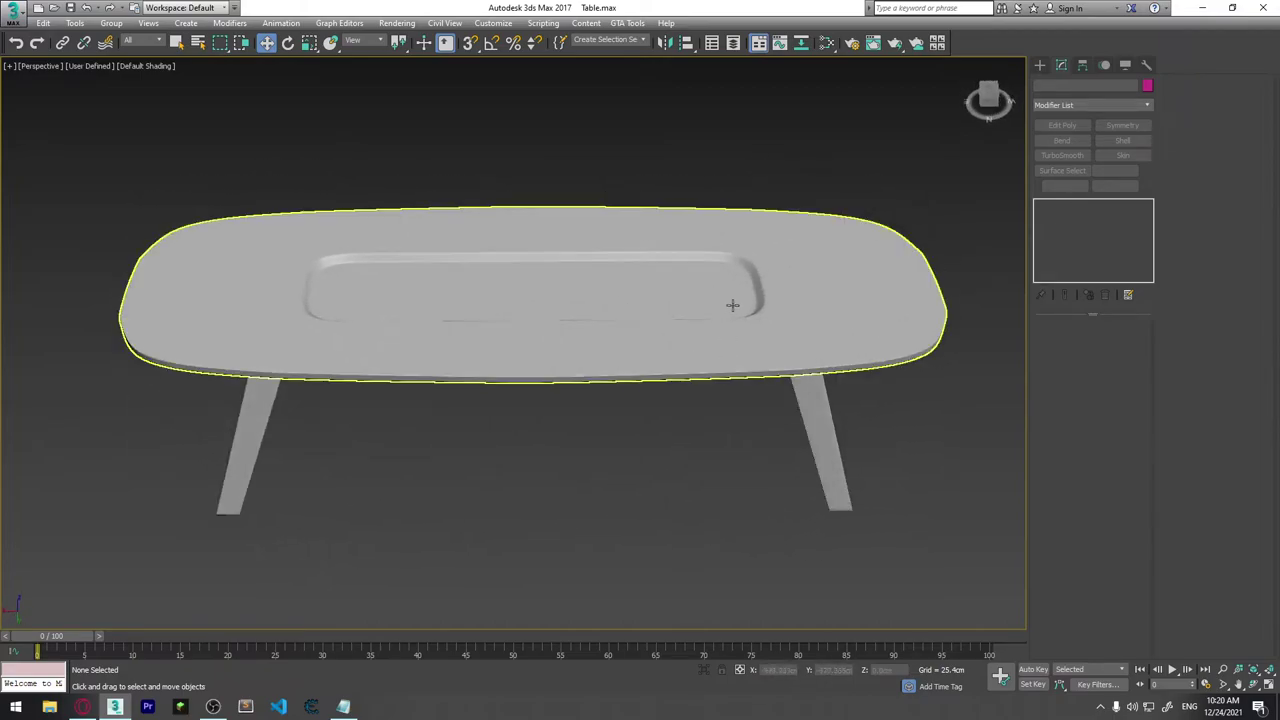
pyautogui.click(735, 305)
# Return to the unsmoothed Edit Poly at Polygon level, showing mesh edges.
pyautogui.click(1075, 217)
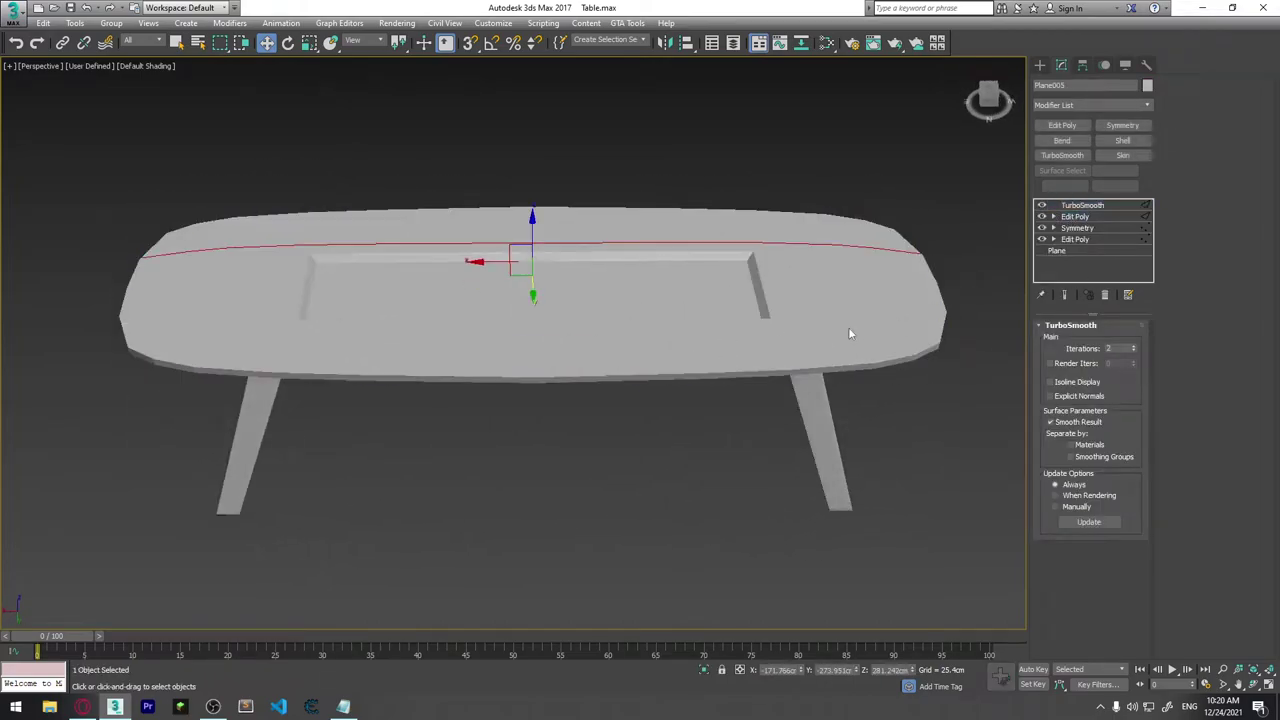
pyautogui.press('2')
pyautogui.press('F4')
pyautogui.keyDown('alt'); pyautogui.moveTo(777, 323); pyautogui.dragTo(826, 516, button='middle'); pyautogui.keyUp('alt')
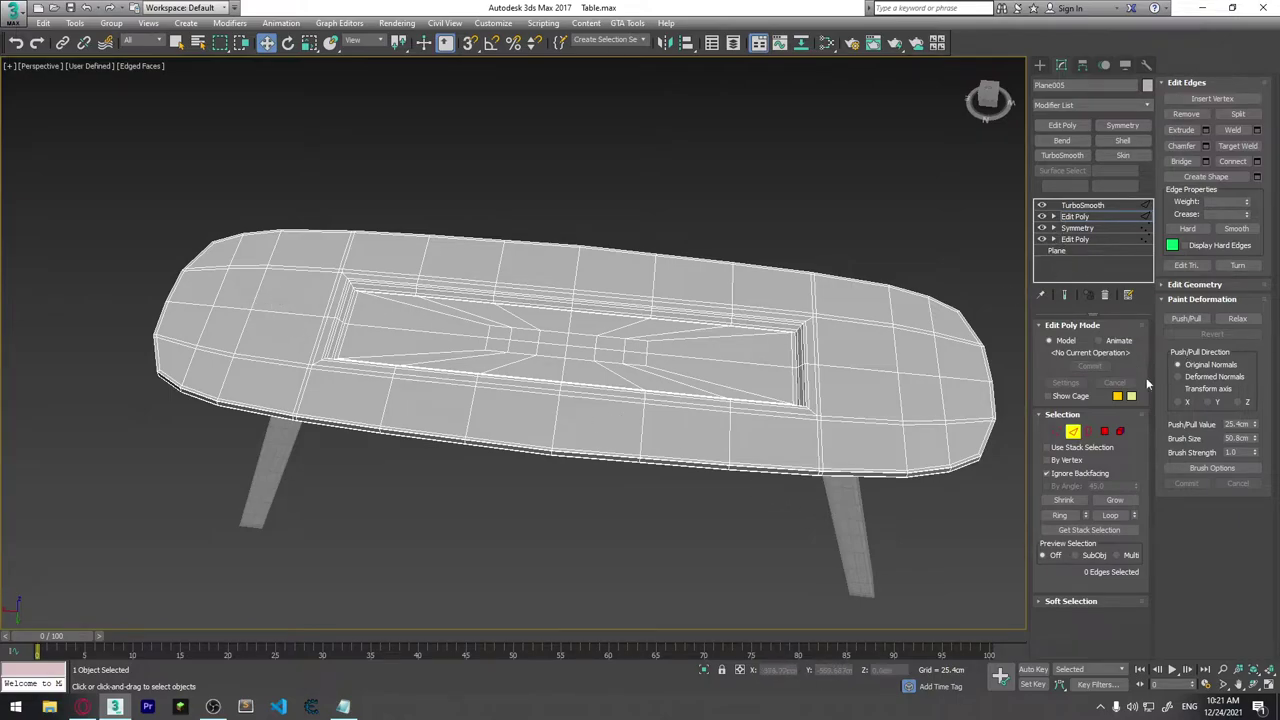
pyautogui.click(1104, 432)
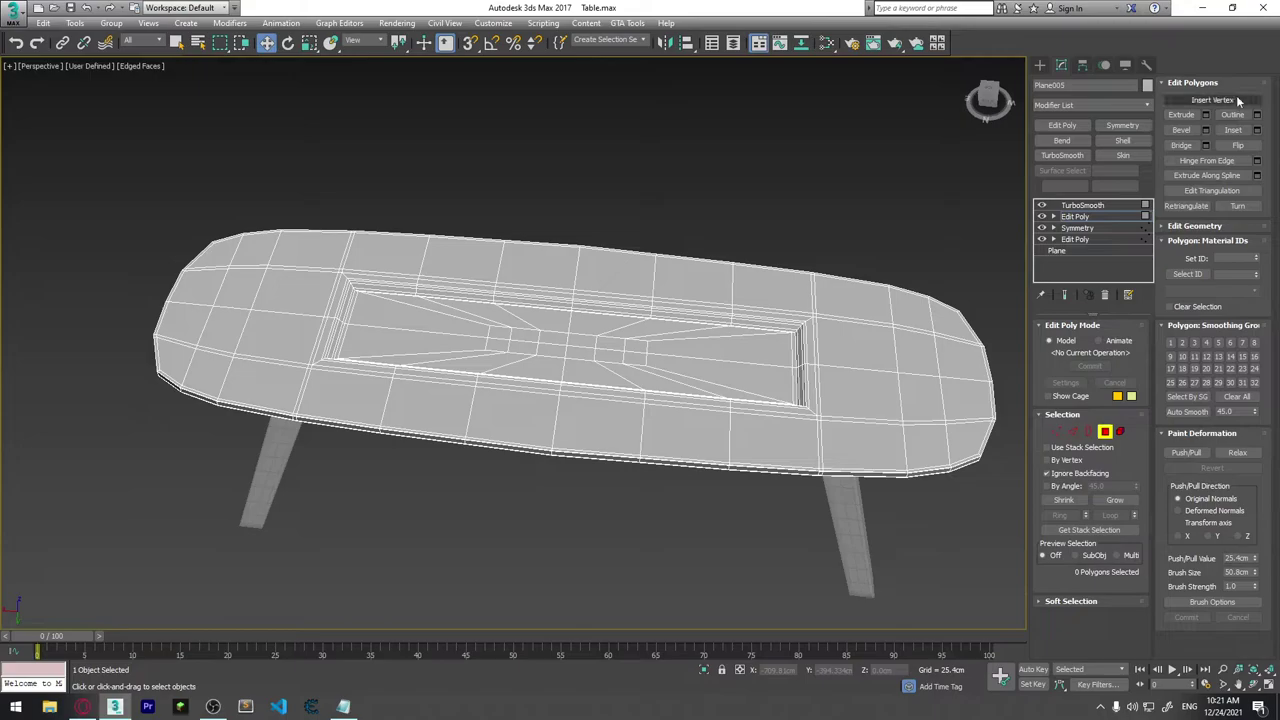
# Bevel one end polygon down into a square recessed pocket.
pyautogui.click(1206, 130)
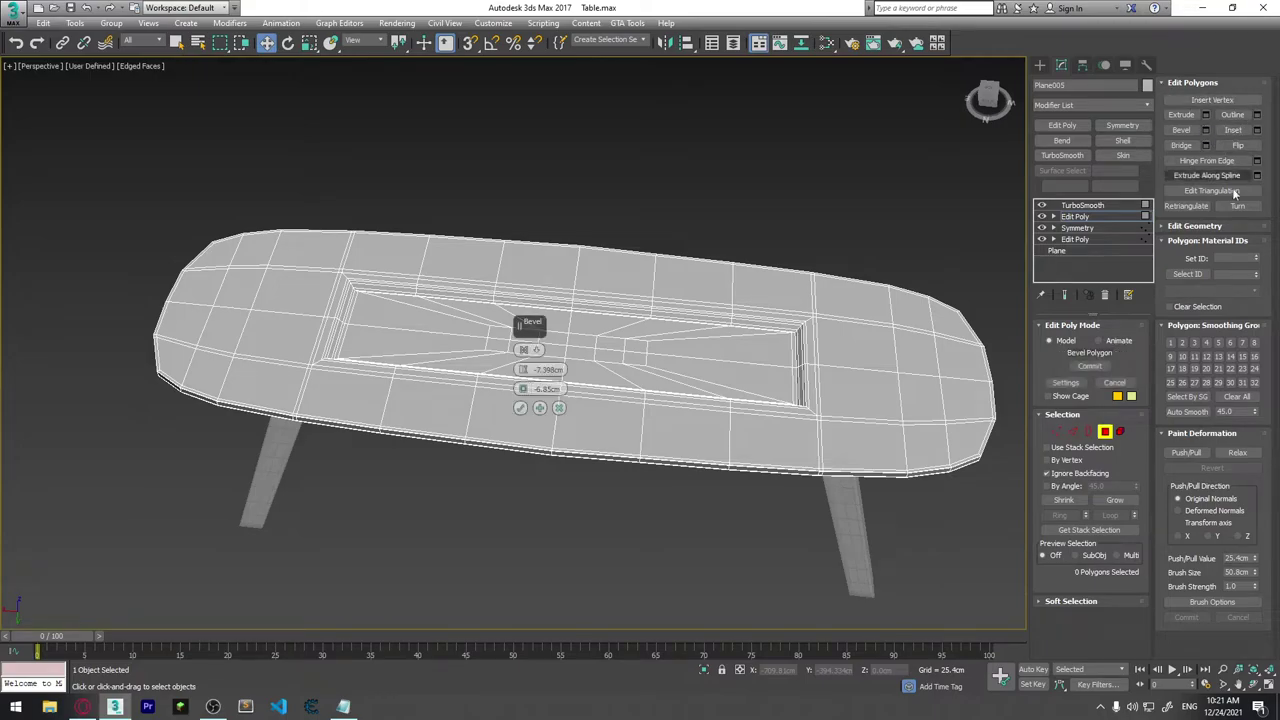
pyautogui.click(296, 332)
pyautogui.moveTo(296, 332)
pyautogui.keyDown('alt'); pyautogui.mouseDown(button='middle')
pyautogui.moveTo(268, 363)
pyautogui.moveTo(398, 380)
pyautogui.mouseUp(button='middle'); pyautogui.keyUp('alt')
pyautogui.scroll(3, 305, 340)
pyautogui.scroll(3, 322, 348)
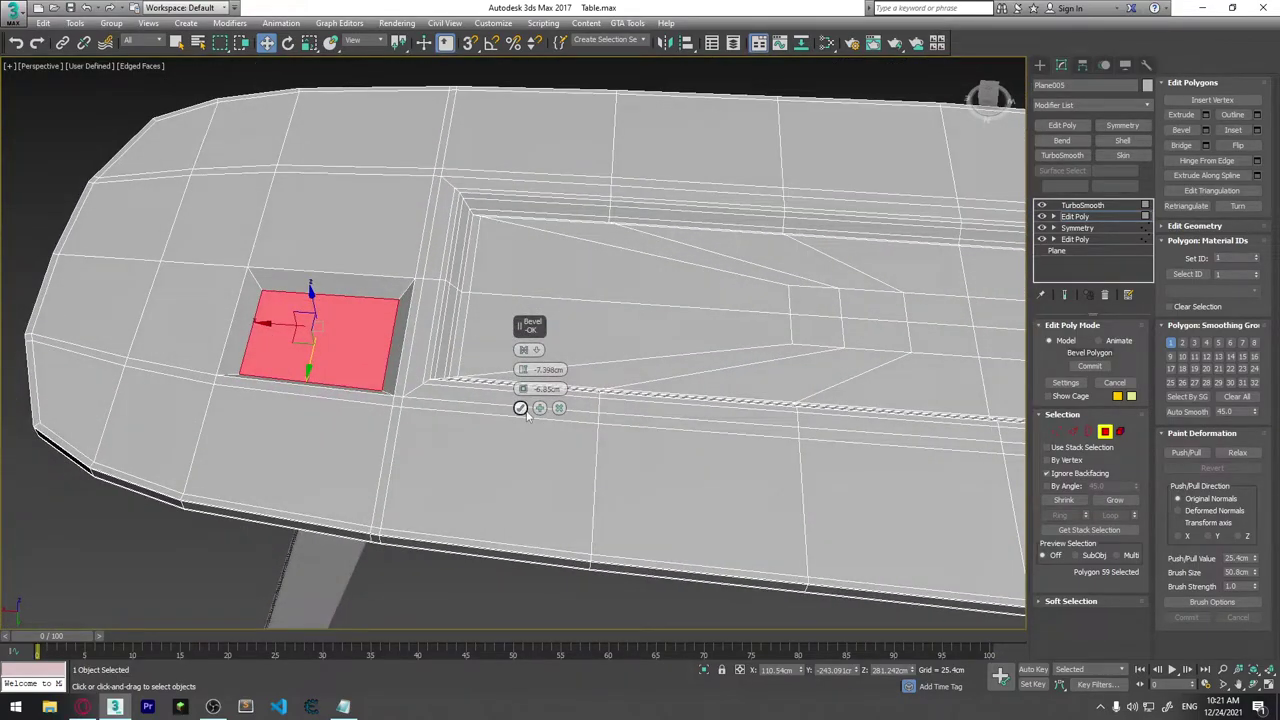
pyautogui.click(520, 407)
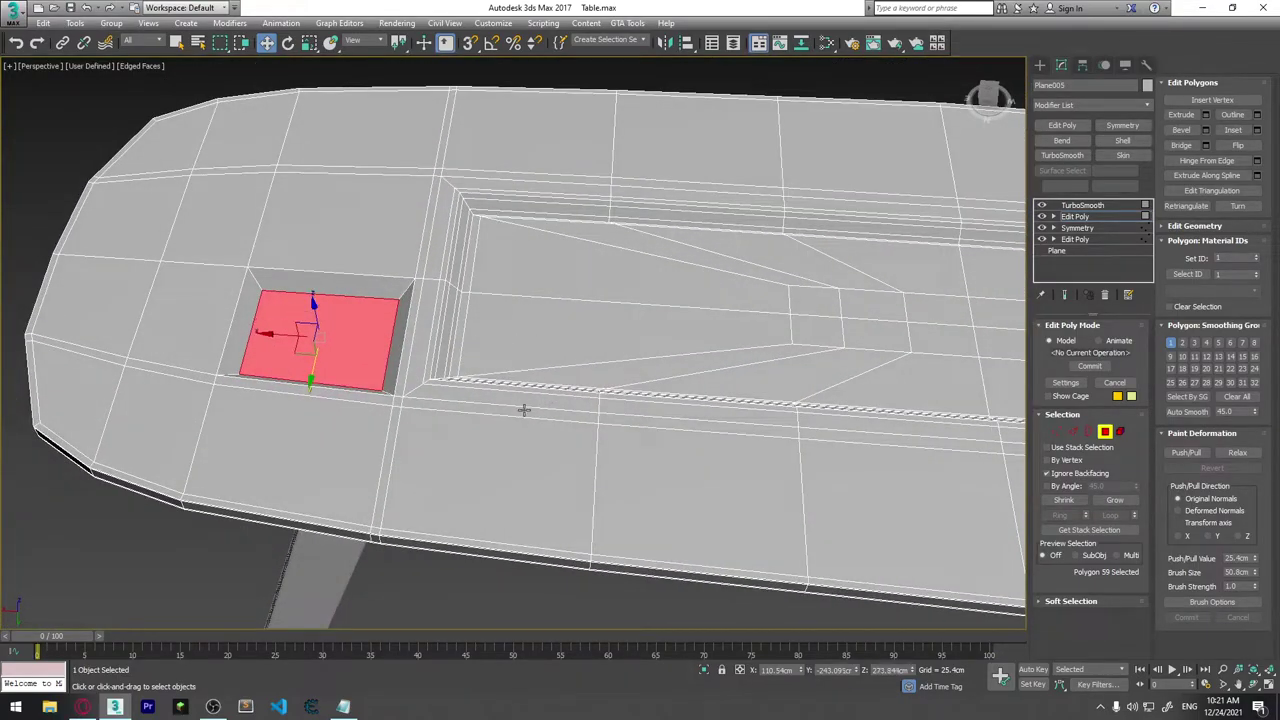
pyautogui.moveTo(523, 409)
pyautogui.keyDown('alt'); pyautogui.mouseDown(button='middle')
pyautogui.moveTo(524, 321)
pyautogui.moveTo(486, 349)
pyautogui.moveTo(350, 287)
pyautogui.mouseUp(button='middle'); pyautogui.keyUp('alt')
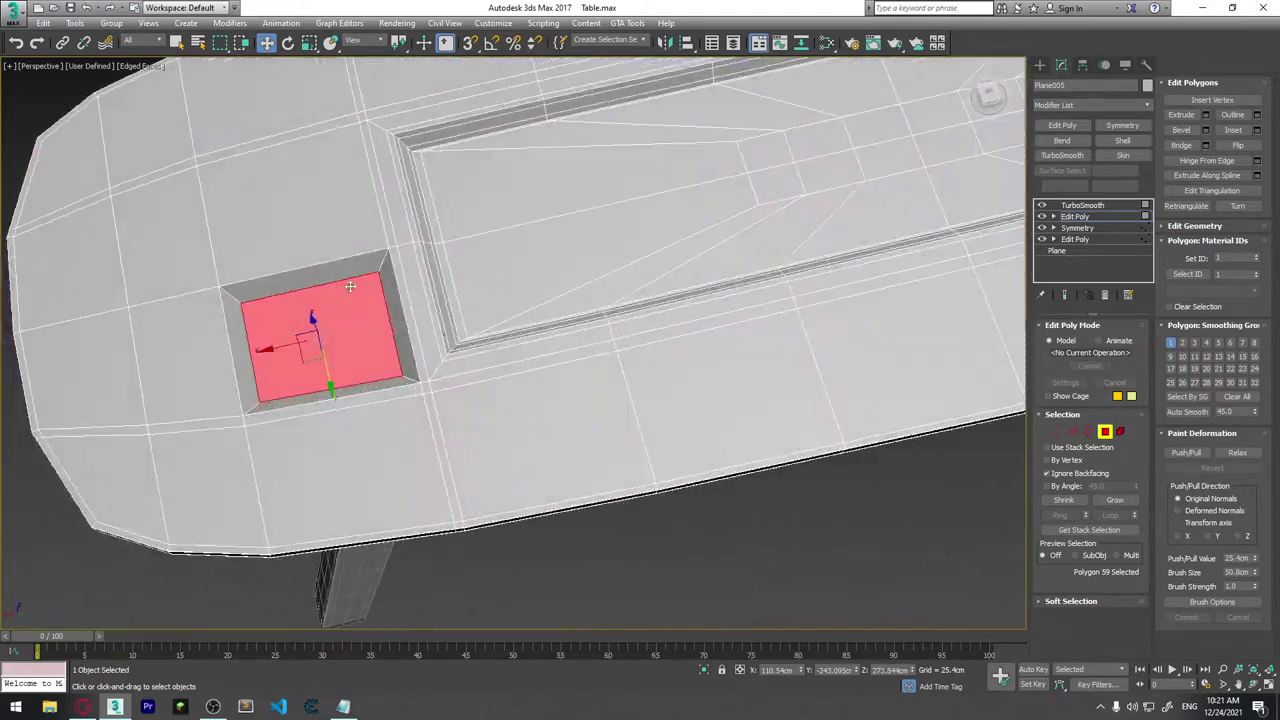
pyautogui.keyDown('alt'); pyautogui.moveTo(506, 282); pyautogui.dragTo(434, 294, button='middle'); pyautogui.keyUp('alt')
# Use Repeat Last to sink the neighbouring polygon into a second pocket.
pyautogui.click(308, 243)
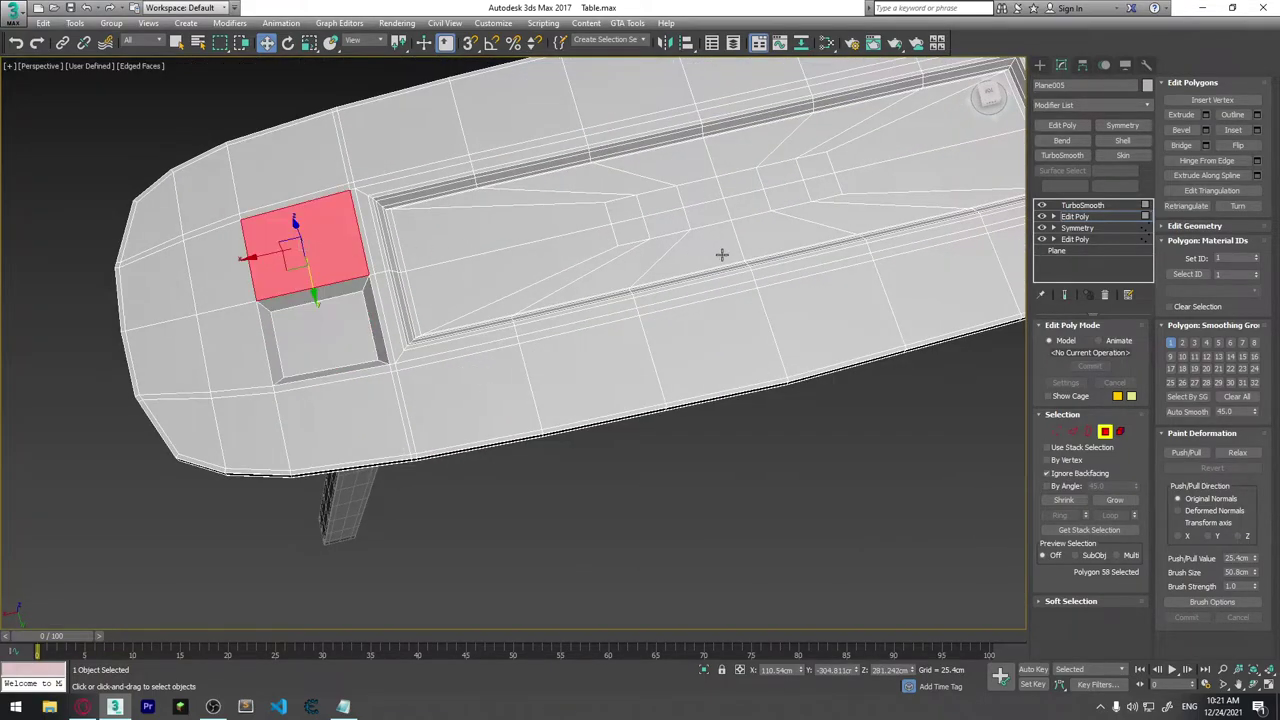
pyautogui.keyDown('alt'); pyautogui.moveTo(721, 255); pyautogui.dragTo(680, 260, button='middle'); pyautogui.keyUp('alt')
pyautogui.click(858, 156)
pyautogui.click(860, 195)
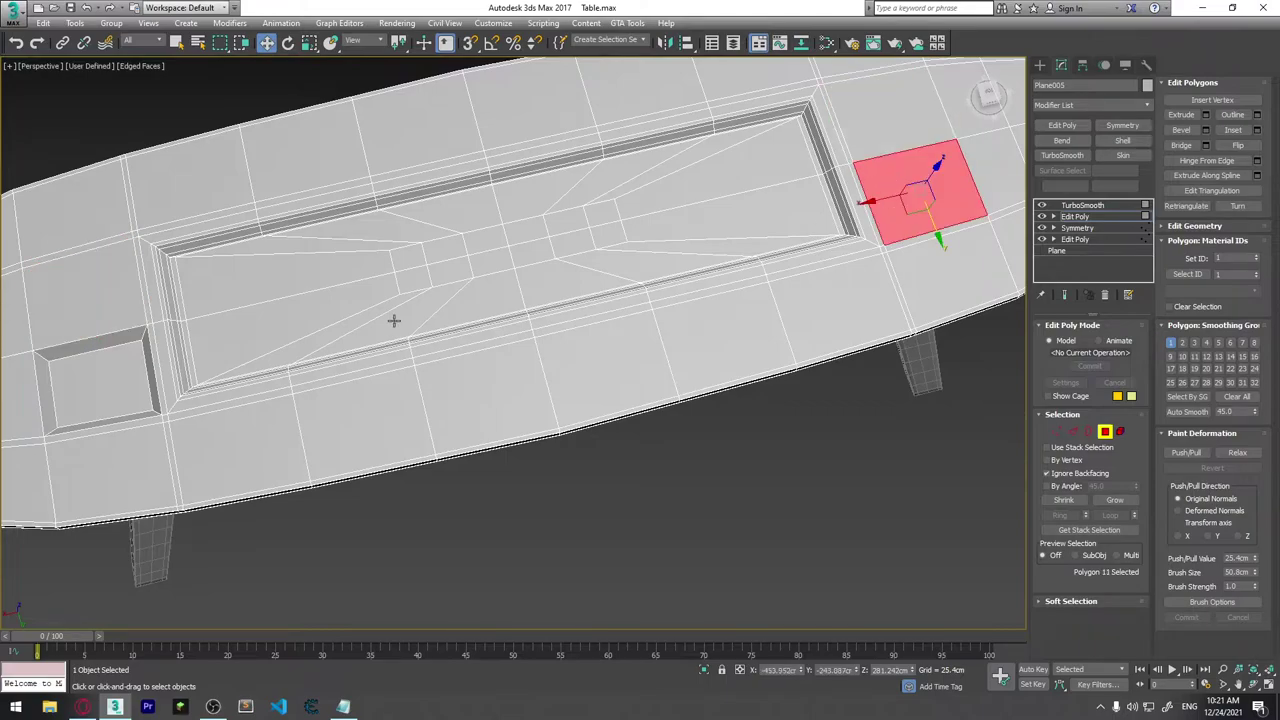
pyautogui.keyDown('alt'); pyautogui.moveTo(394, 321); pyautogui.dragTo(492, 315, button='middle'); pyautogui.keyUp('alt')
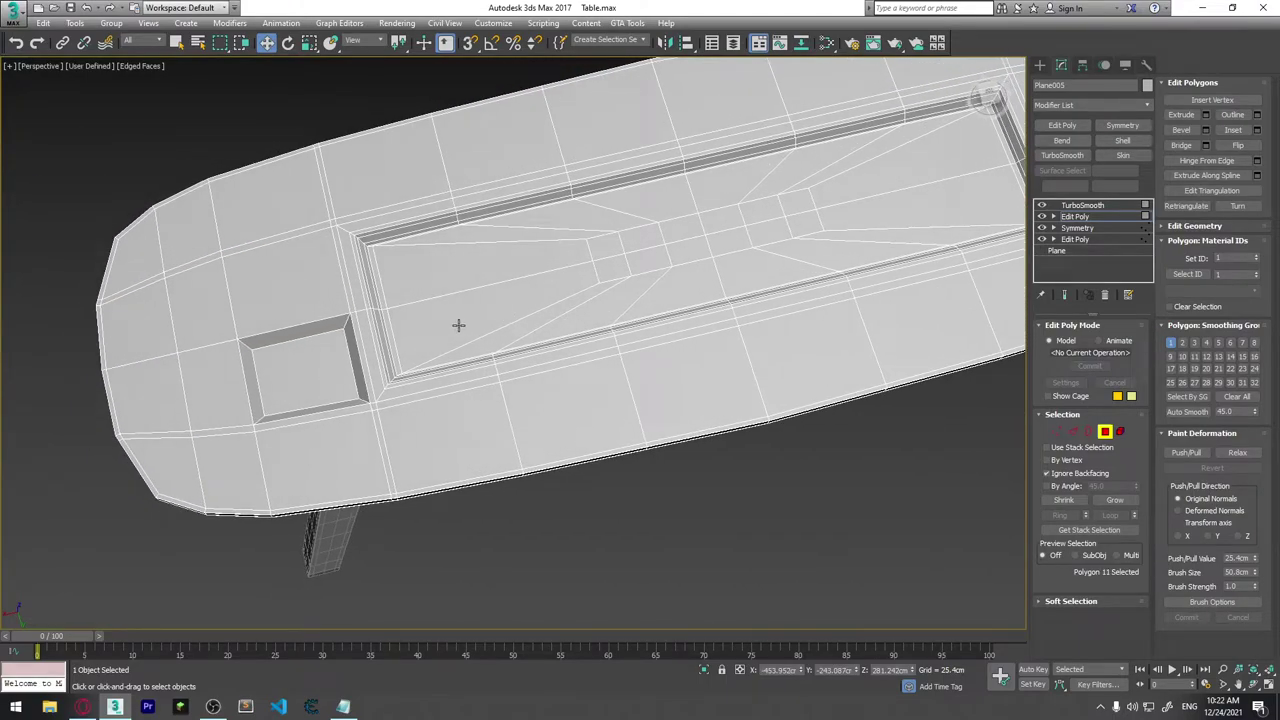
pyautogui.click(283, 283)
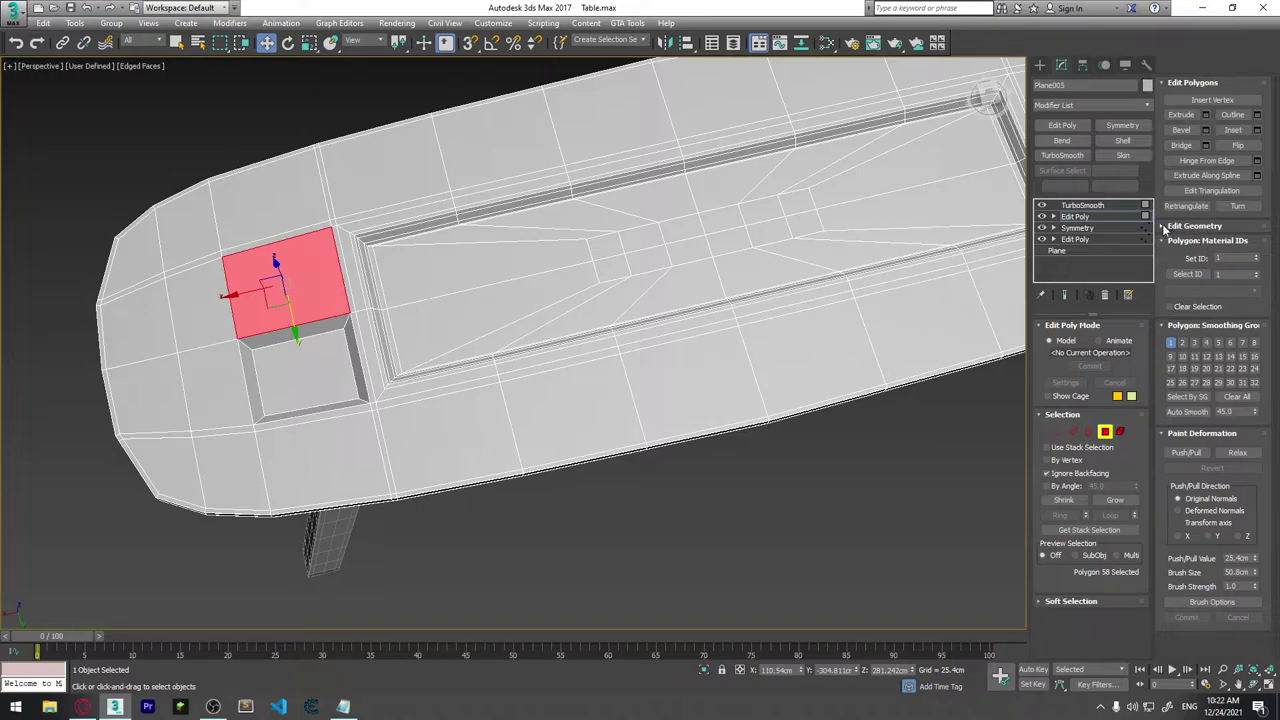
pyautogui.click(1170, 226)
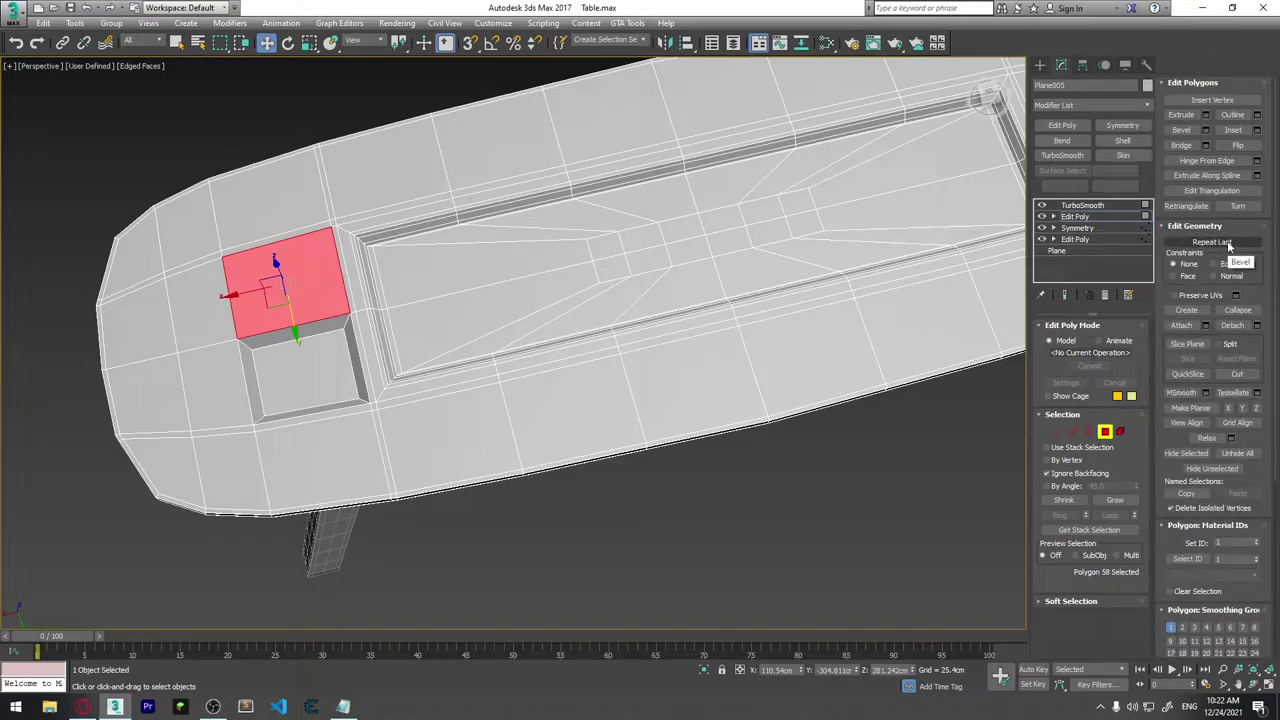
pyautogui.click(1228, 243)
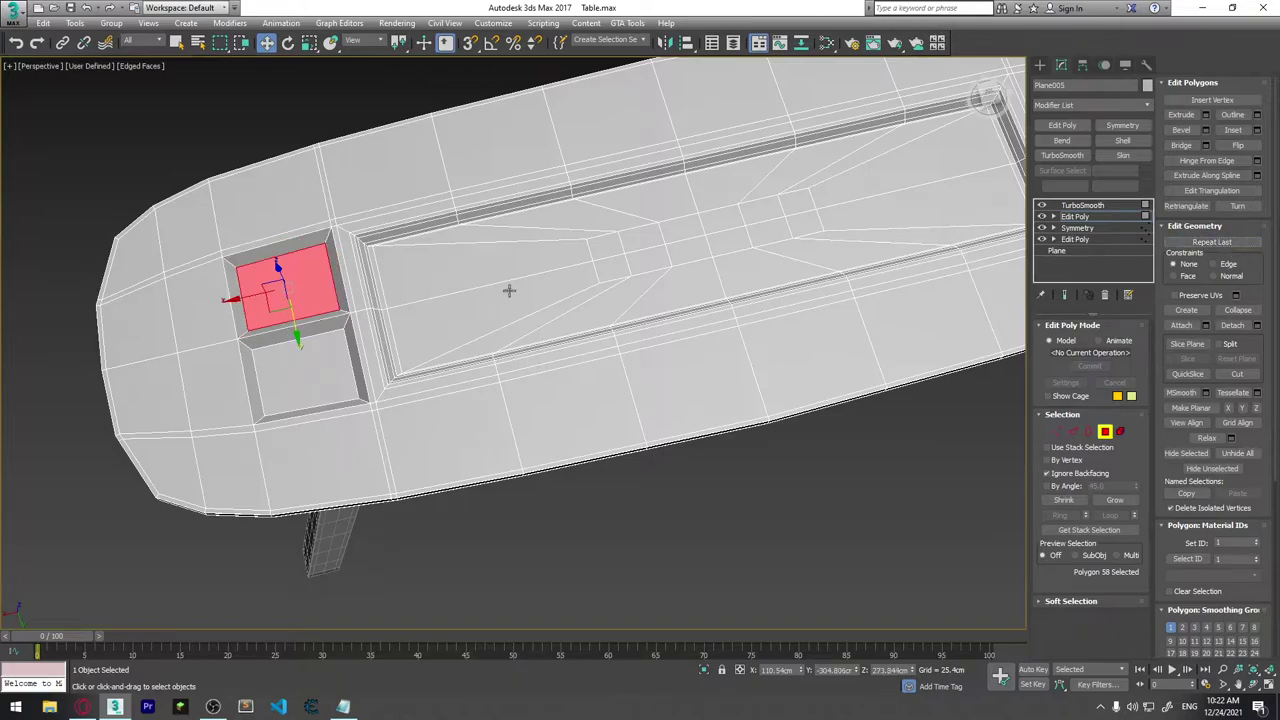
# Repeat the bevel on two polygons at the table's other end.
pyautogui.keyDown('alt'); pyautogui.moveTo(486, 286); pyautogui.dragTo(320, 391, button='middle'); pyautogui.keyUp('alt')
pyautogui.click(760, 200)
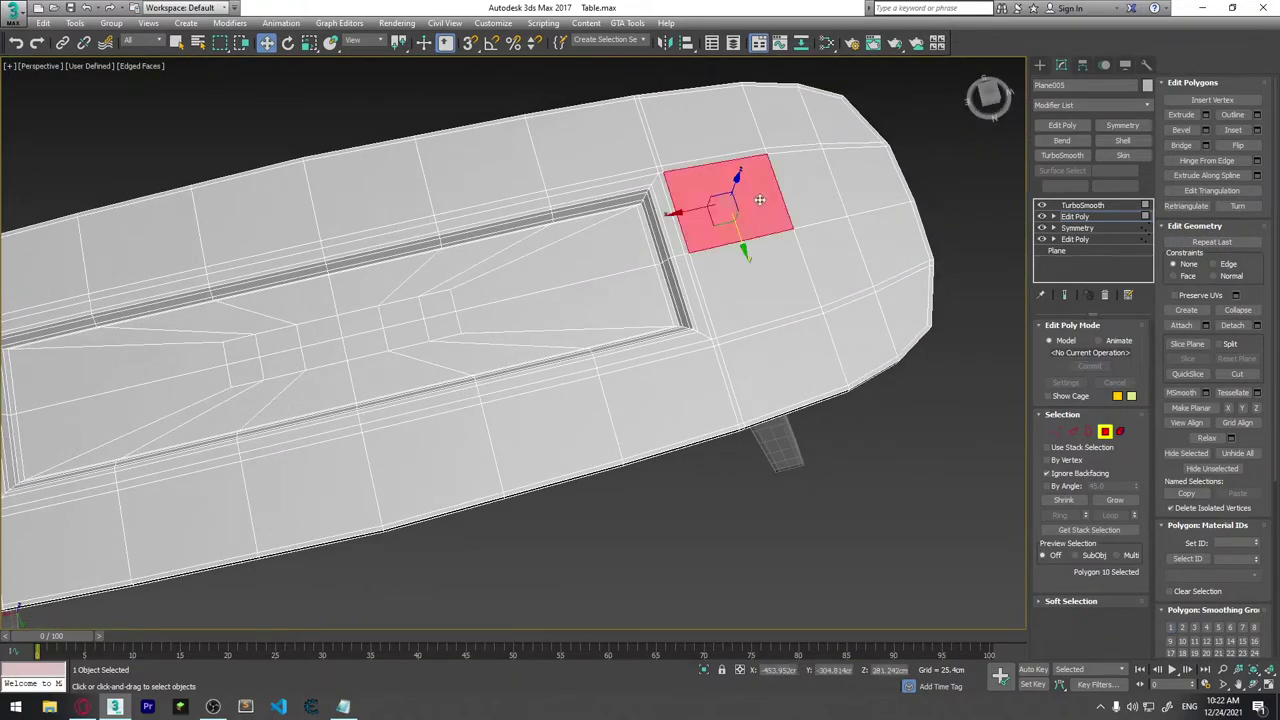
pyautogui.click(1212, 242)
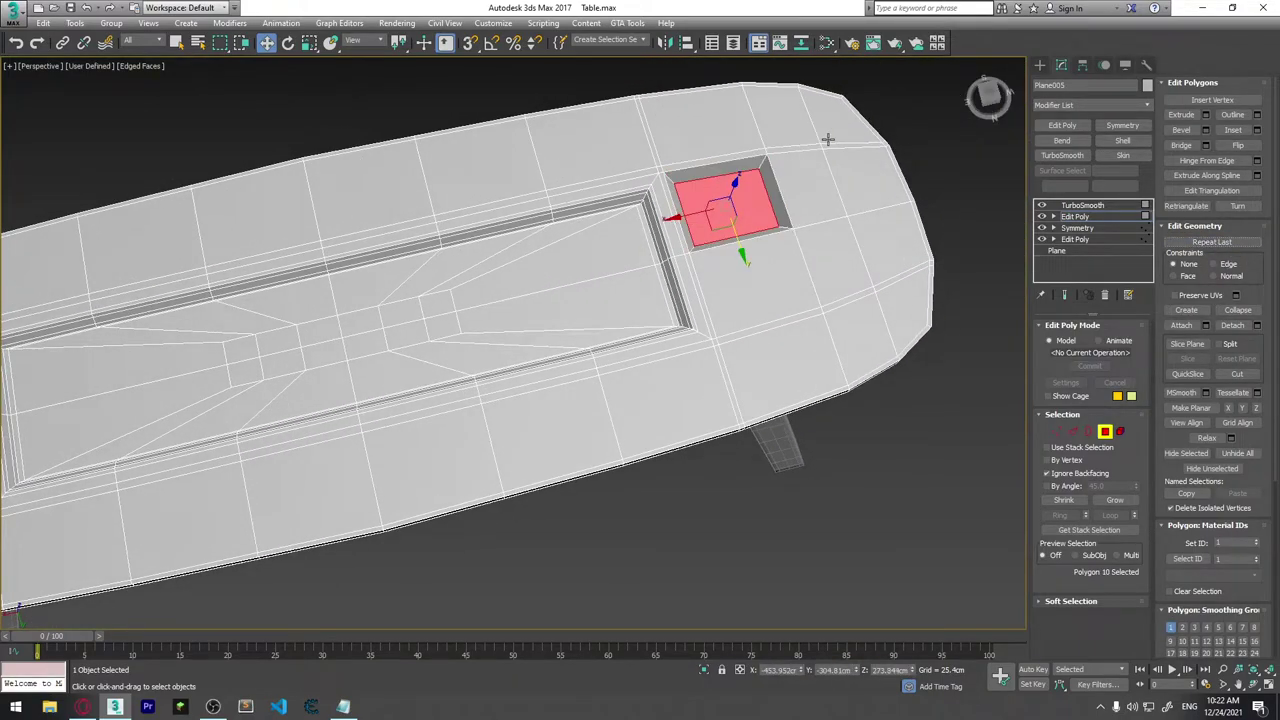
pyautogui.click(786, 260)
pyautogui.click(1212, 242)
# Deselect and orbit to review the four end pockets from above.
pyautogui.click(968, 276)
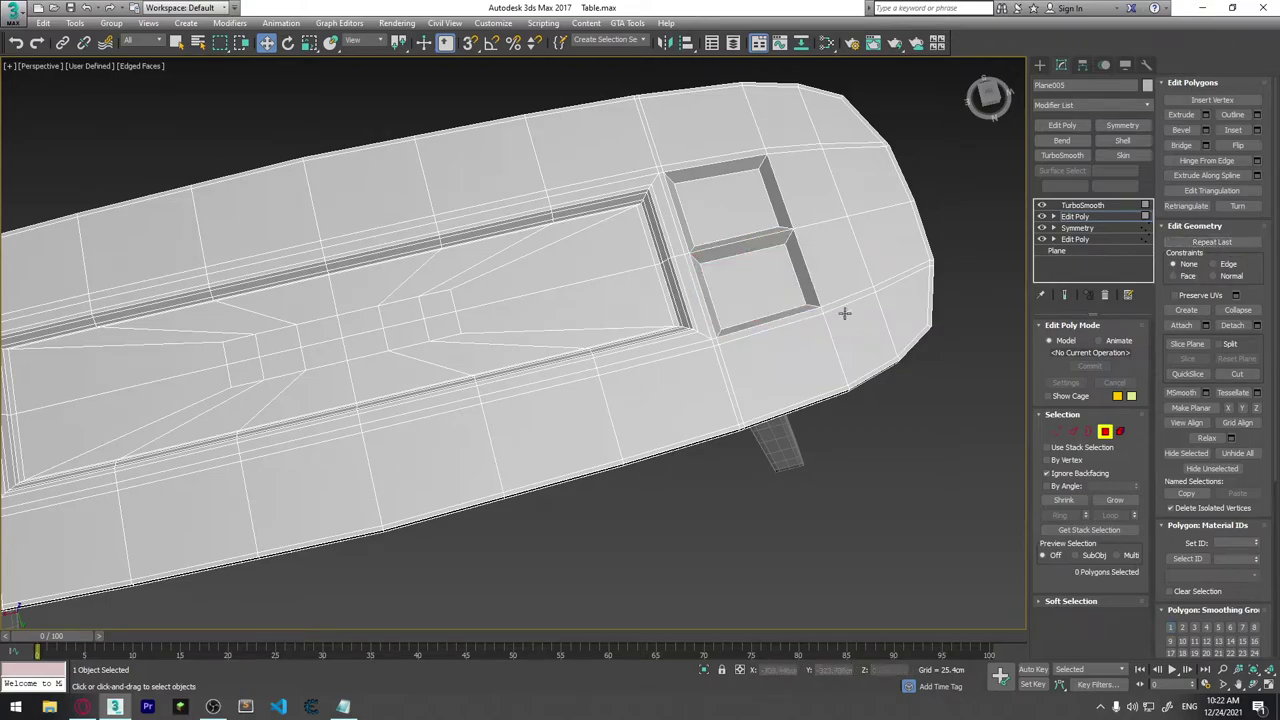
pyautogui.keyDown('alt'); pyautogui.moveTo(843, 314); pyautogui.dragTo(667, 296, button='middle'); pyautogui.keyUp('alt')
pyautogui.scroll(-2, 668, 296)
pyautogui.scroll(-4, 657, 360)
pyautogui.moveTo(657, 360)
pyautogui.keyDown('alt'); pyautogui.mouseDown(button='middle')
pyautogui.moveTo(831, 383)
pyautogui.moveTo(800, 356)
pyautogui.moveTo(827, 350)
pyautogui.moveTo(838, 366)
pyautogui.mouseUp(button='middle'); pyautogui.keyUp('alt')
pyautogui.scroll(3, 800, 360)
pyautogui.click(854, 372)
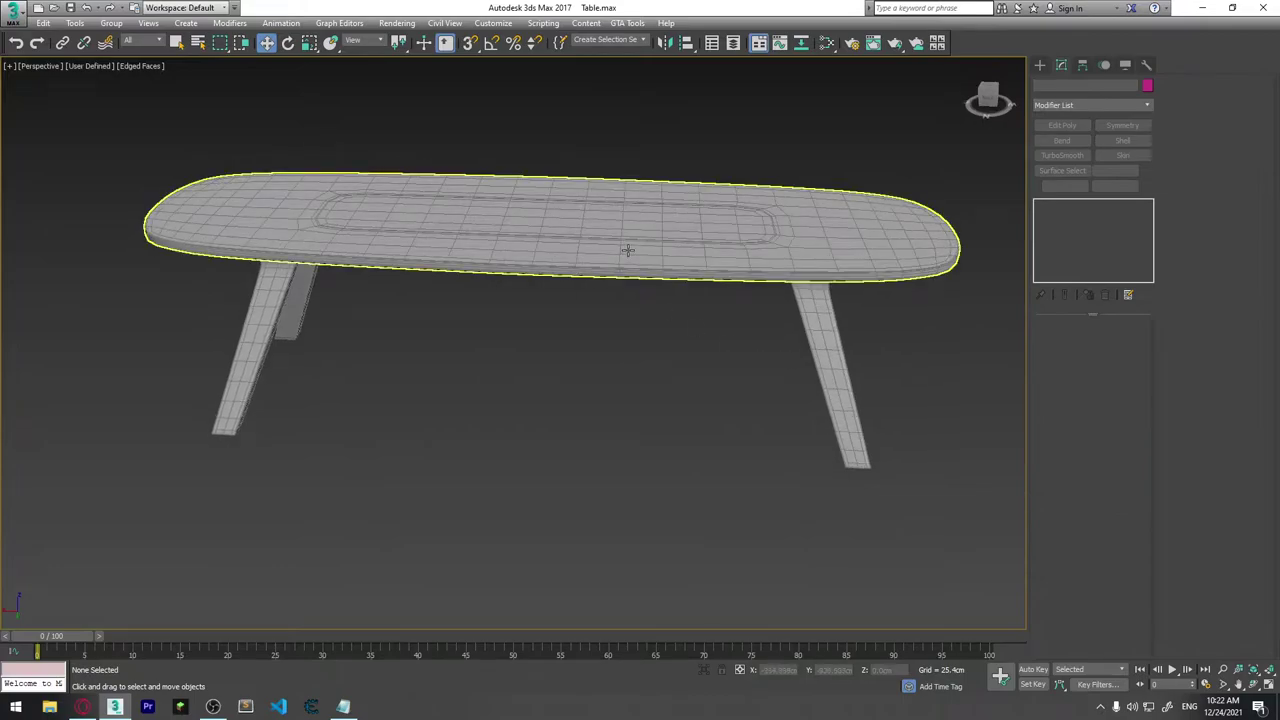
pyautogui.scroll(-3, 689, 313)
# Clone the whole table, top and legs, as an independent Copy placed left of the original.
pyautogui.scroll(-2, 714, 323)
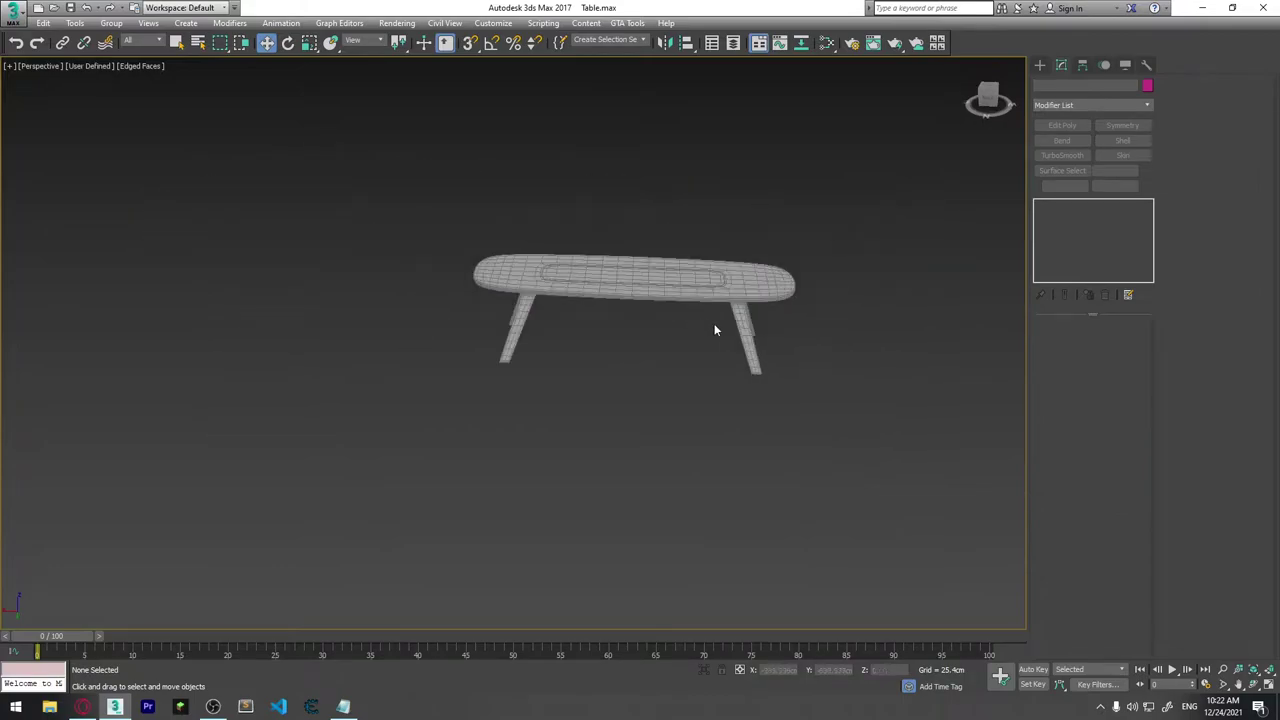
pyautogui.moveTo(396, 195); pyautogui.dragTo(784, 346)
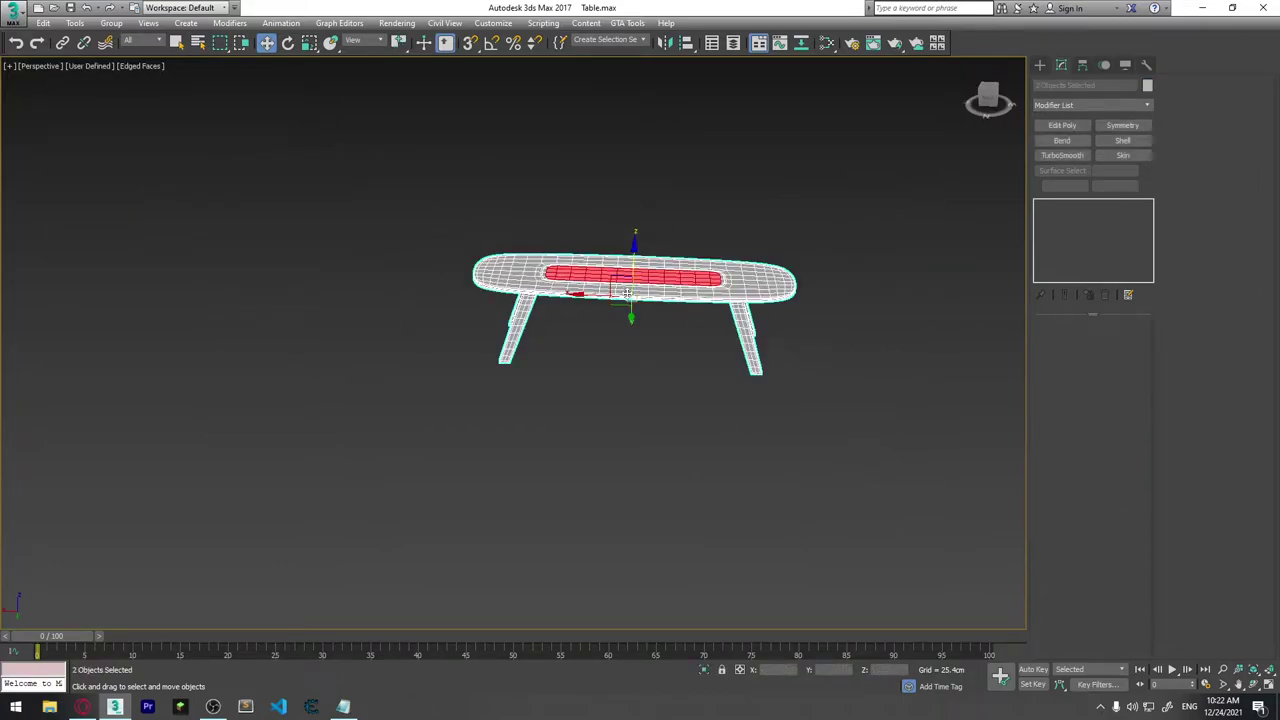
pyautogui.keyDown('shift'); pyautogui.moveTo(590, 290); pyautogui.dragTo(215, 284); pyautogui.keyUp('shift')
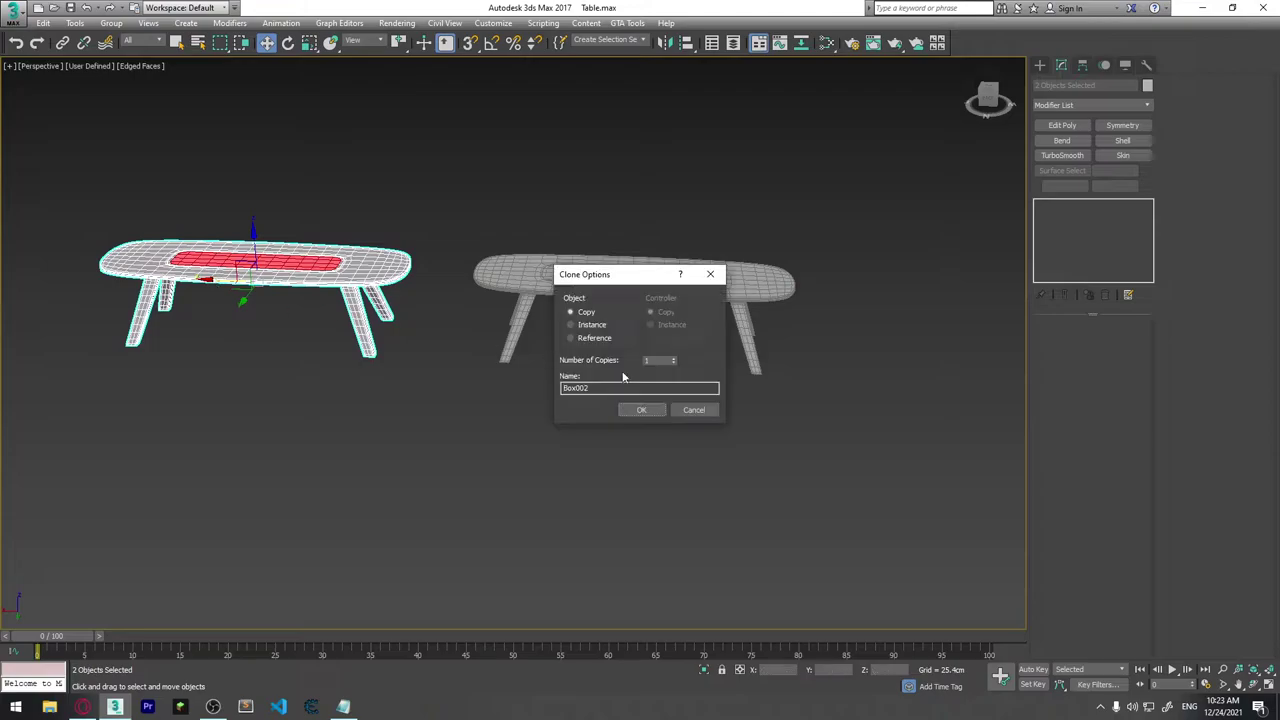
pyautogui.click(658, 410)
pyautogui.click(532, 149)
# Orbit around the two tables, then select and deselect the right table.
pyautogui.keyDown('alt'); pyautogui.moveTo(532, 149); pyautogui.dragTo(428, 292, button='middle'); pyautogui.keyUp('alt')
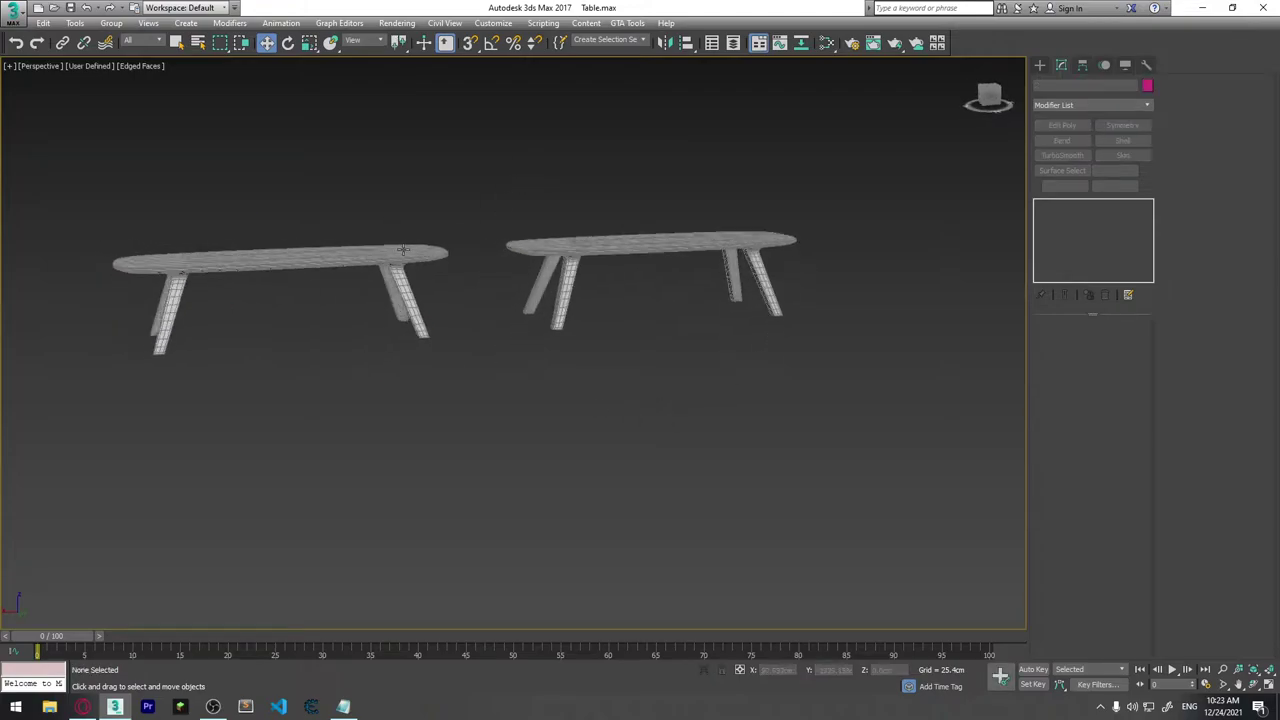
pyautogui.moveTo(715, 383); pyautogui.dragTo(778, 407)
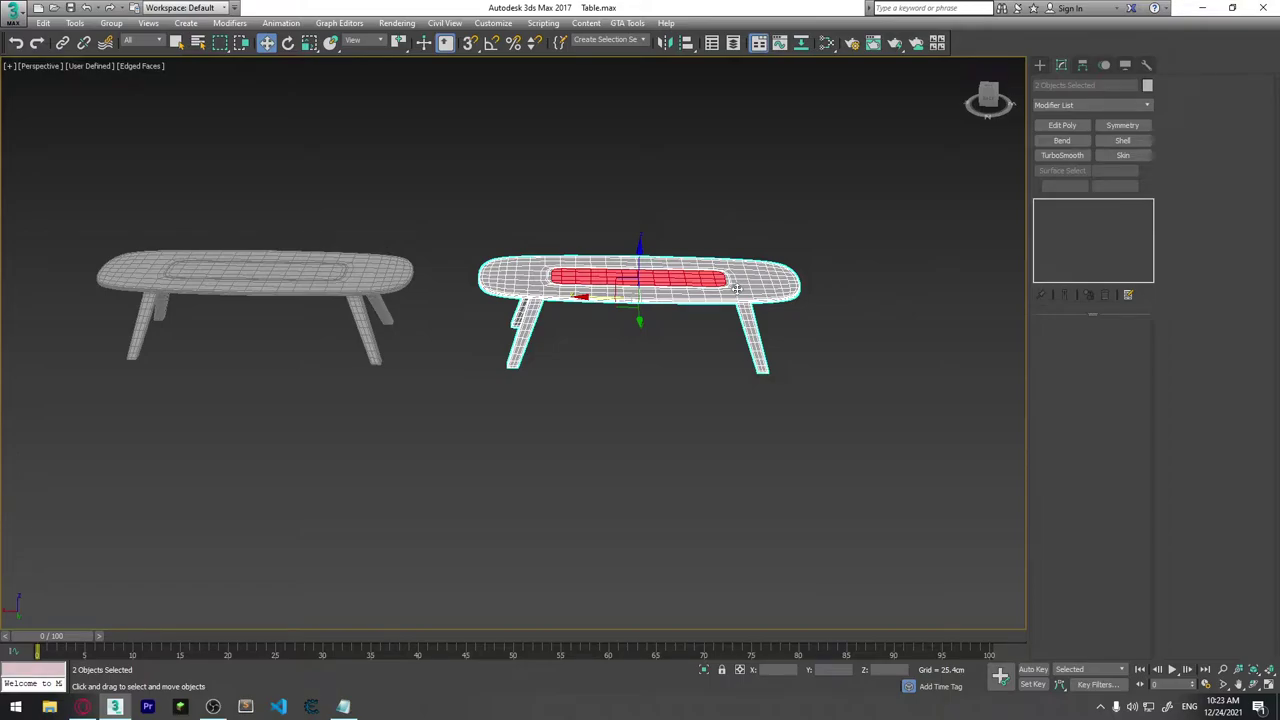
pyautogui.click(600, 234)
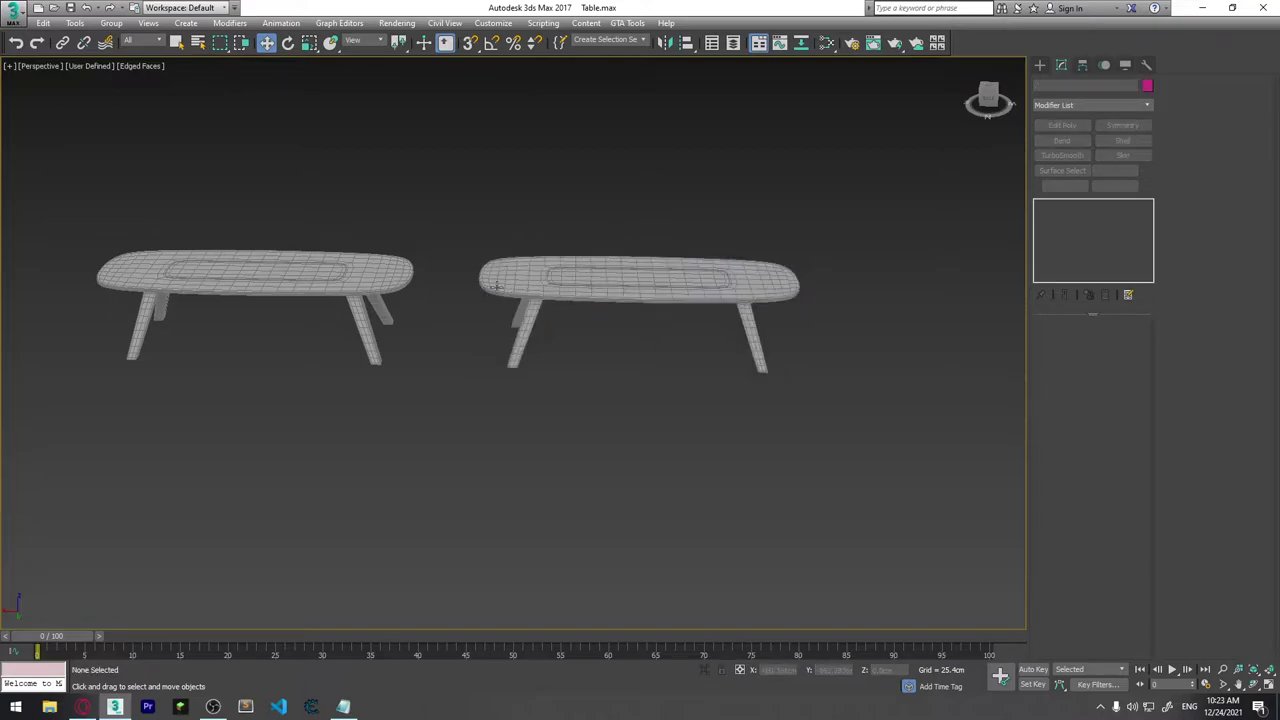
# Reset 3ds Max without saving the table scene, confirming the reset to an empty Untitled scene.
pyautogui.click(14, 14)
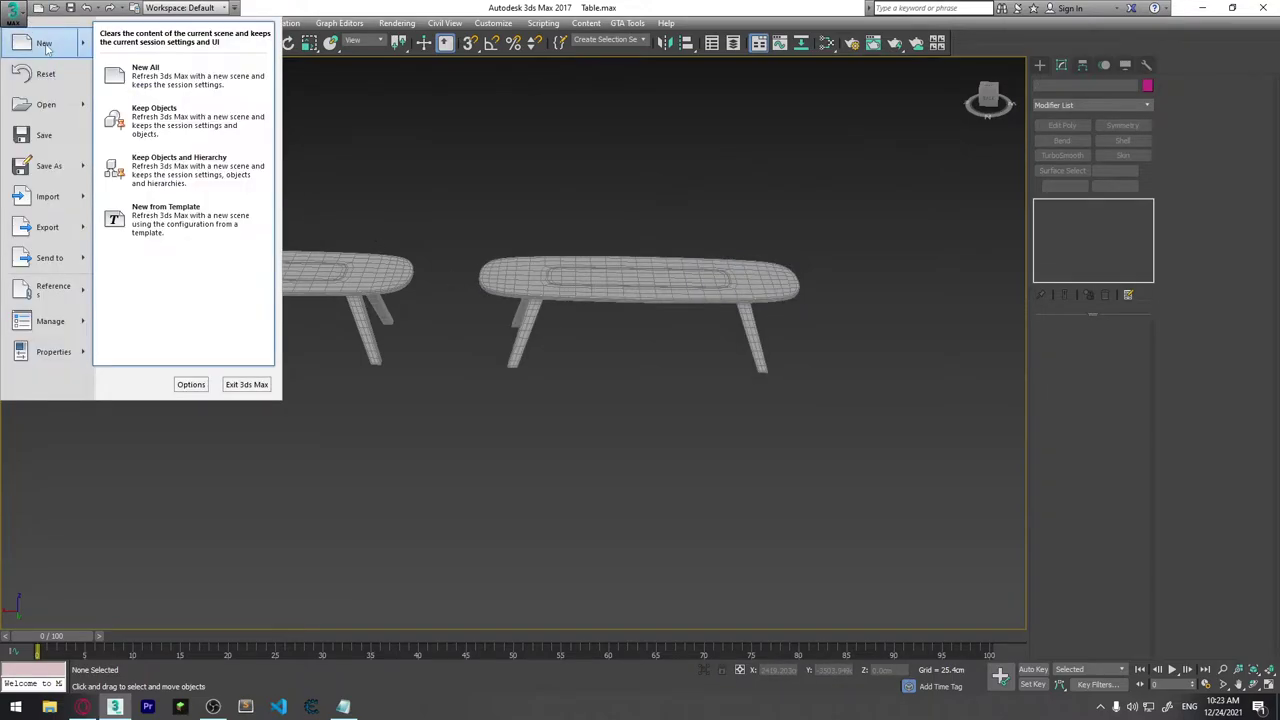
pyautogui.click(46, 44)
pyautogui.click(650, 378)
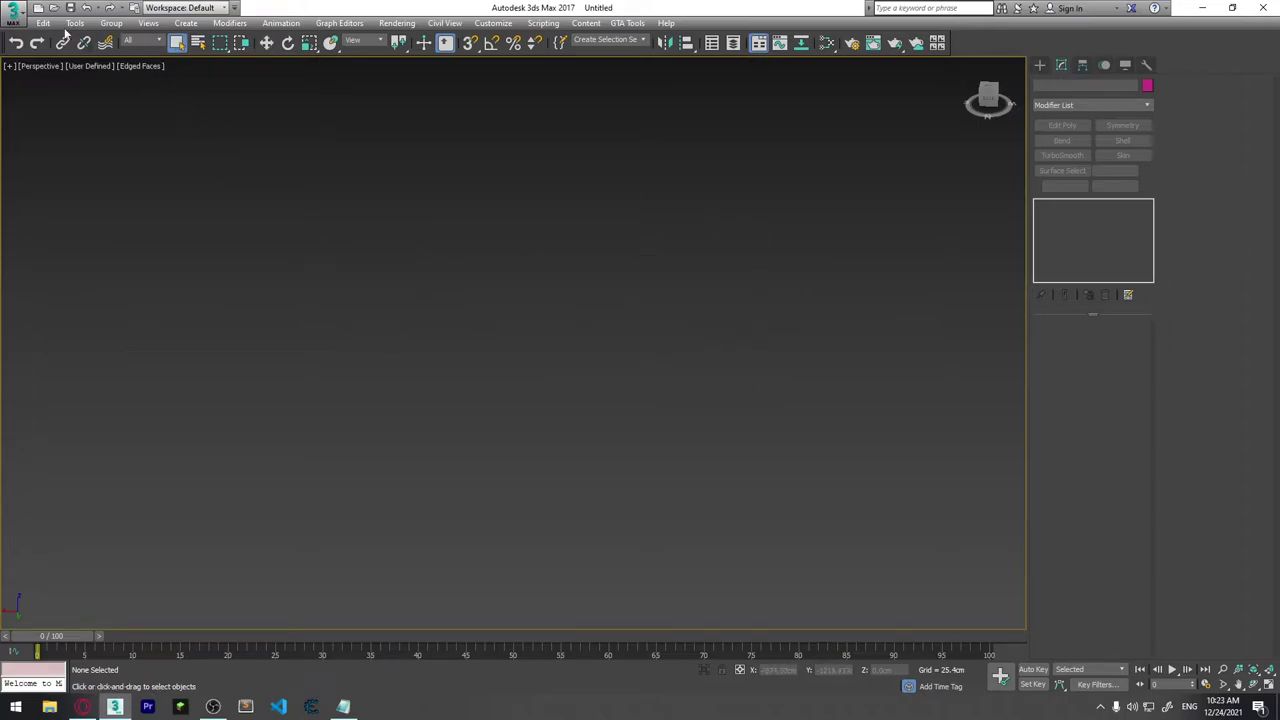
pyautogui.click(14, 14)
pyautogui.click(50, 80)
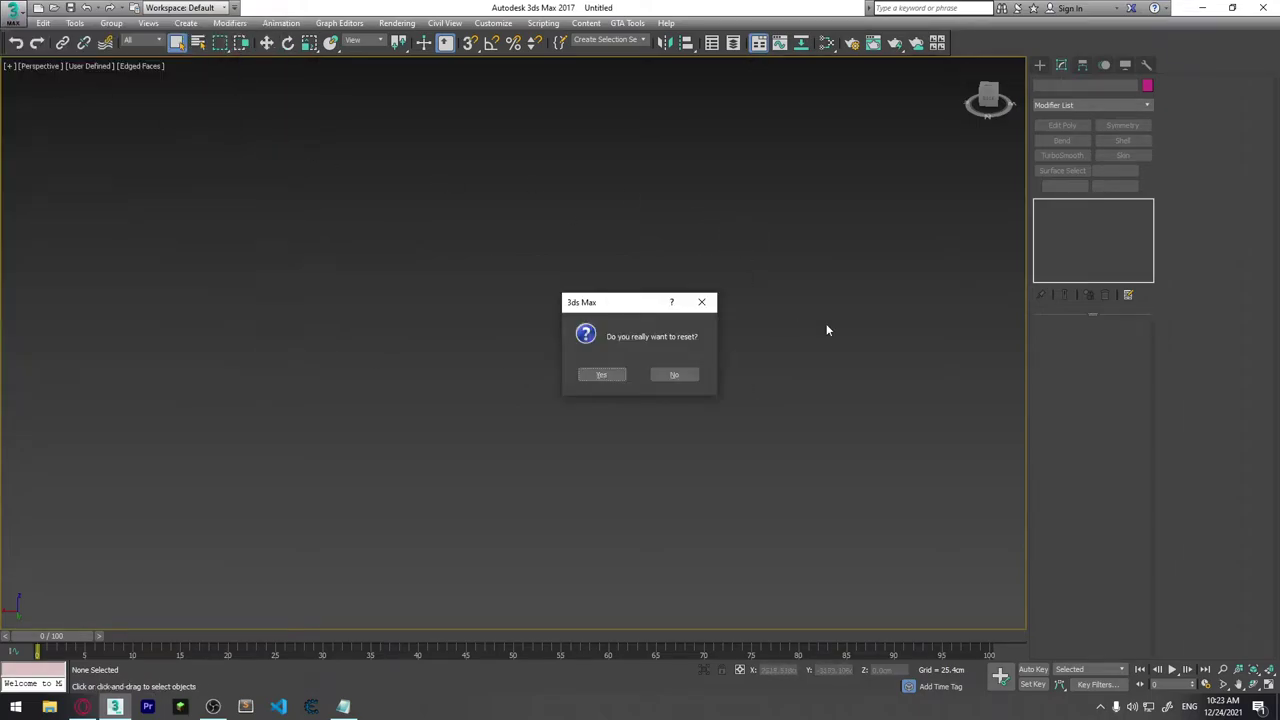
pyautogui.click(602, 374)
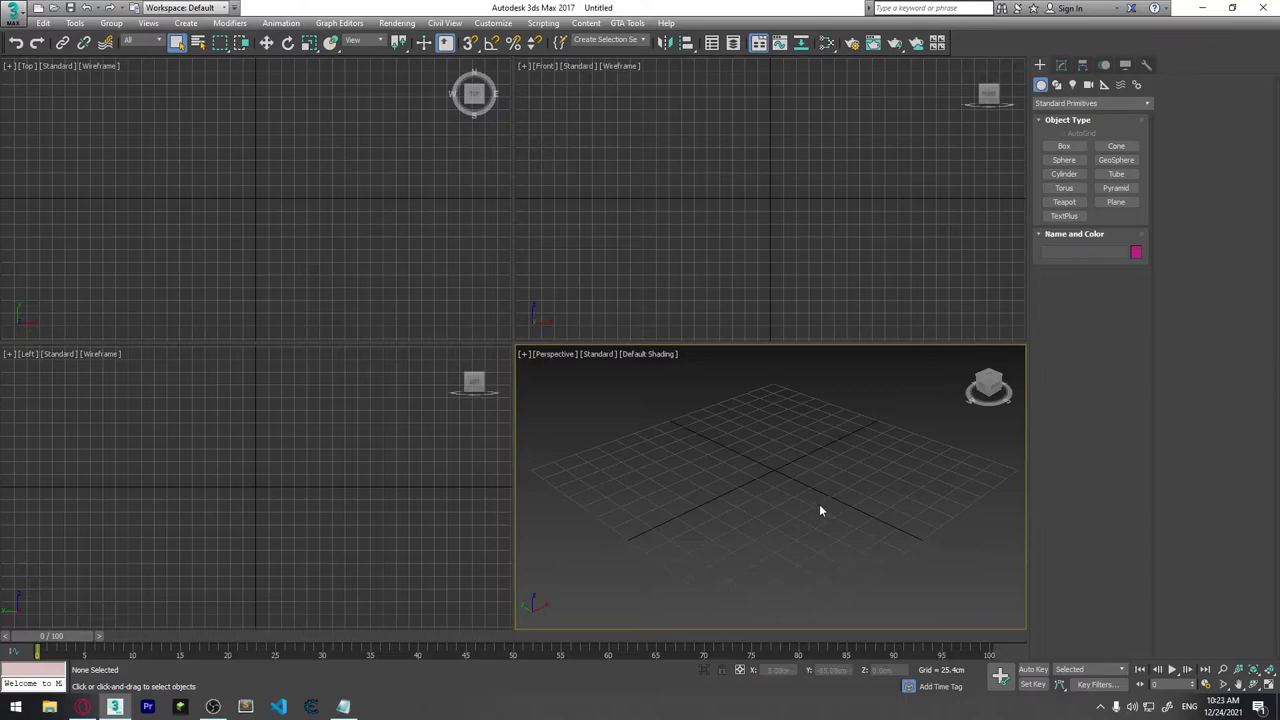
# Draw a Box primitive on the grid in a maximized Perspective view with edged faces shown.
pyautogui.click(1064, 146)
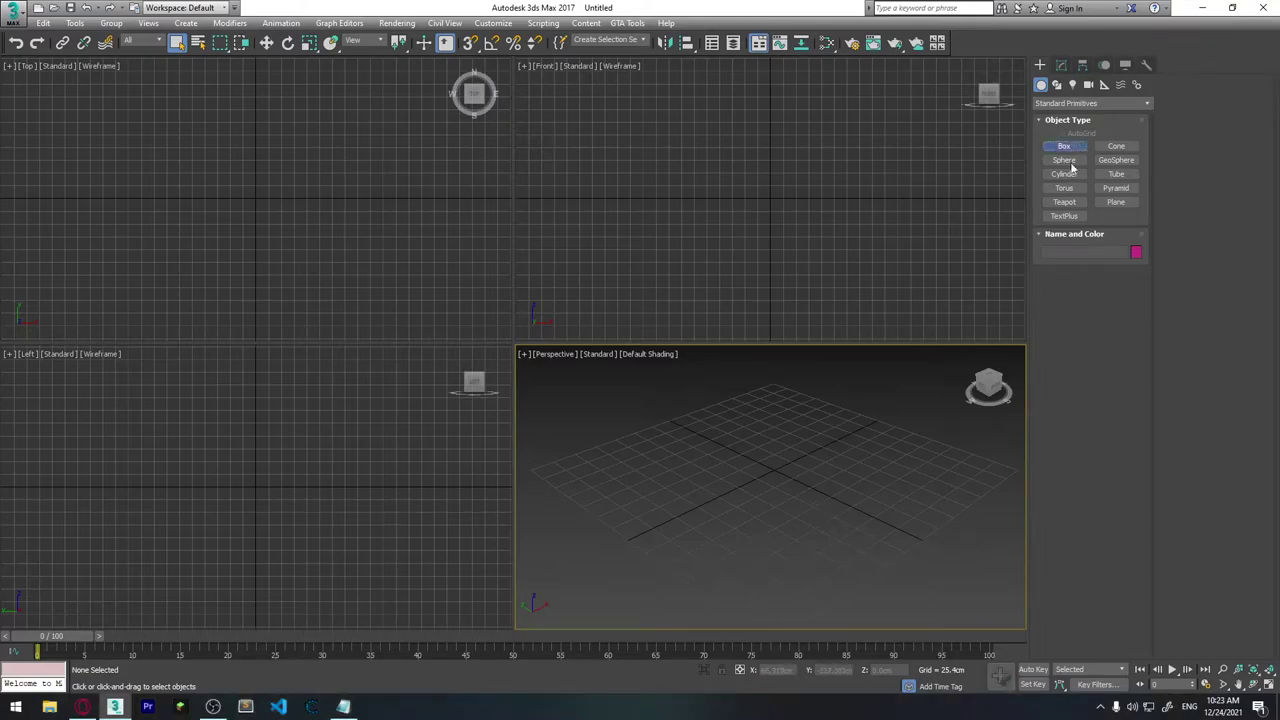
pyautogui.keyDown('alt'); pyautogui.moveTo(900, 460); pyautogui.dragTo(798, 454, button='middle'); pyautogui.keyUp('alt')
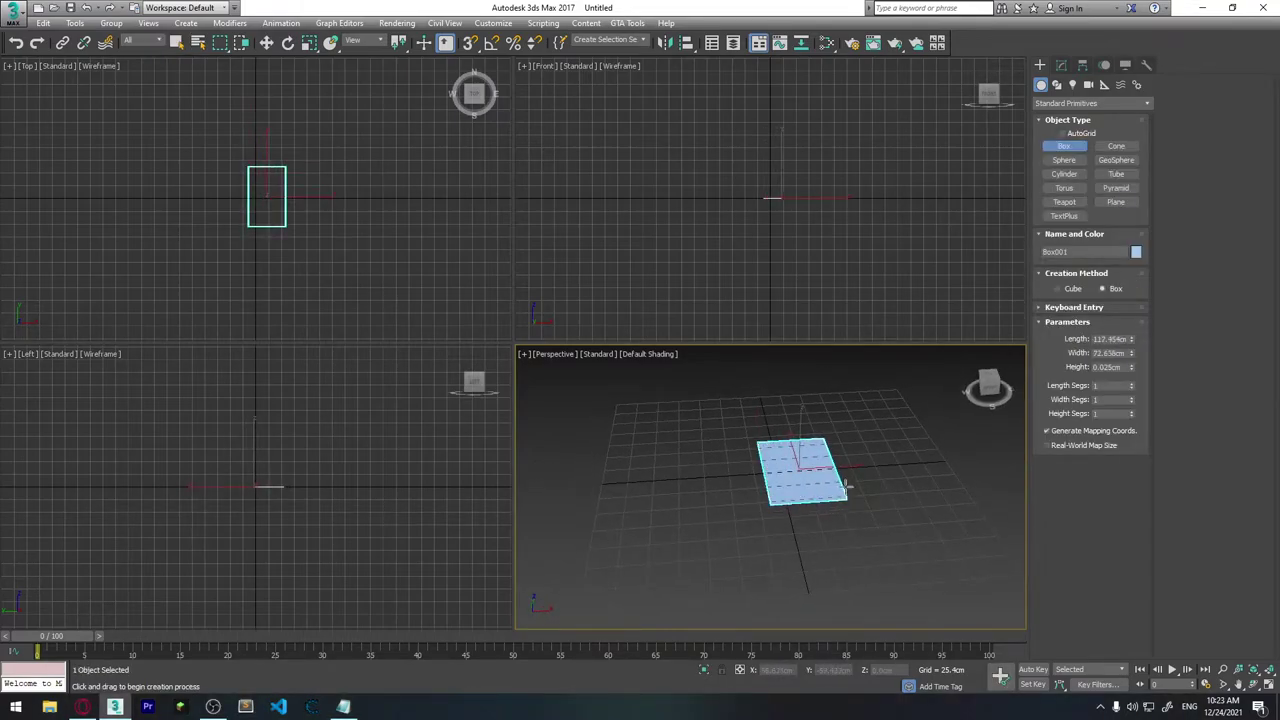
pyautogui.moveTo(798, 454); pyautogui.dragTo(840, 512)
pyautogui.click(803, 511)
pyautogui.hotkey('alt', 'w')
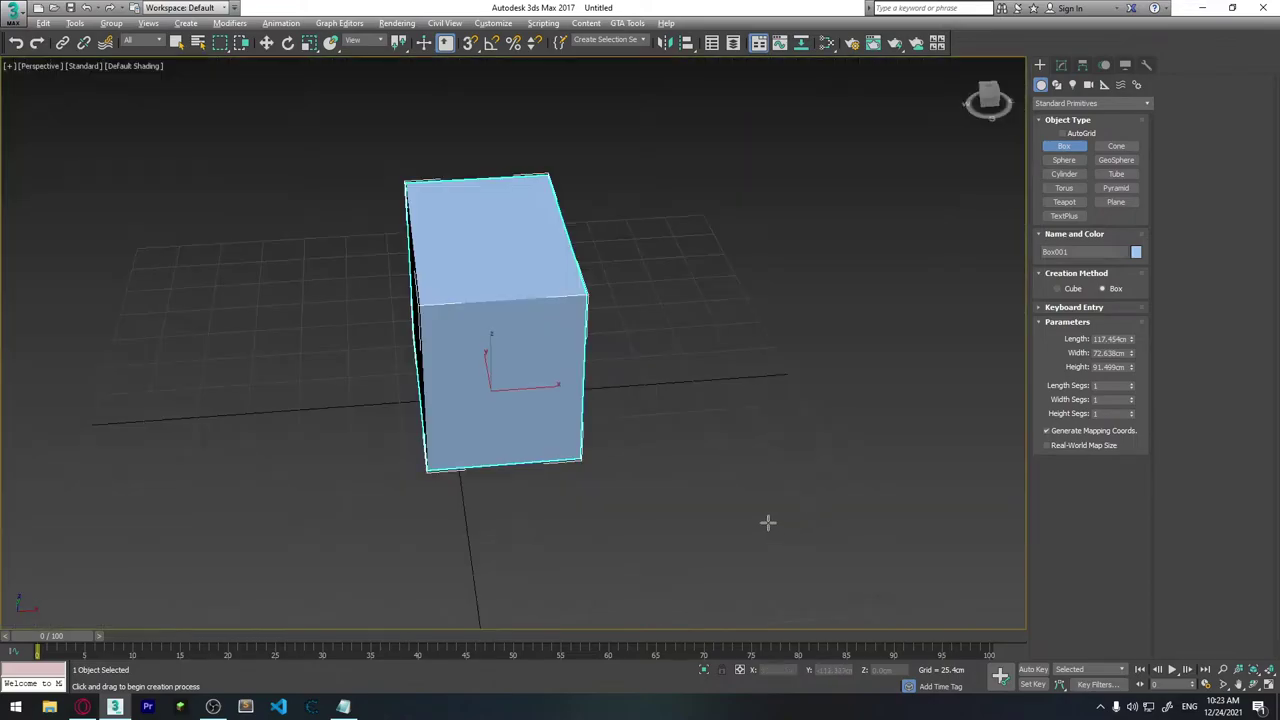
pyautogui.moveTo(766, 520)
pyautogui.keyDown('alt'); pyautogui.mouseDown(button='middle')
pyautogui.moveTo(729, 420)
pyautogui.moveTo(632, 396)
pyautogui.moveTo(698, 440)
pyautogui.moveTo(712, 356)
pyautogui.mouseUp(button='middle'); pyautogui.keyUp('alt')
pyautogui.press('F4')
# Convert the box to Editable Poly and add vertical and mid-height edge loops with Swift Loop.
pyautogui.rightClick(712, 356)
pyautogui.rightClick(712, 356)
pyautogui.click(762, 503)
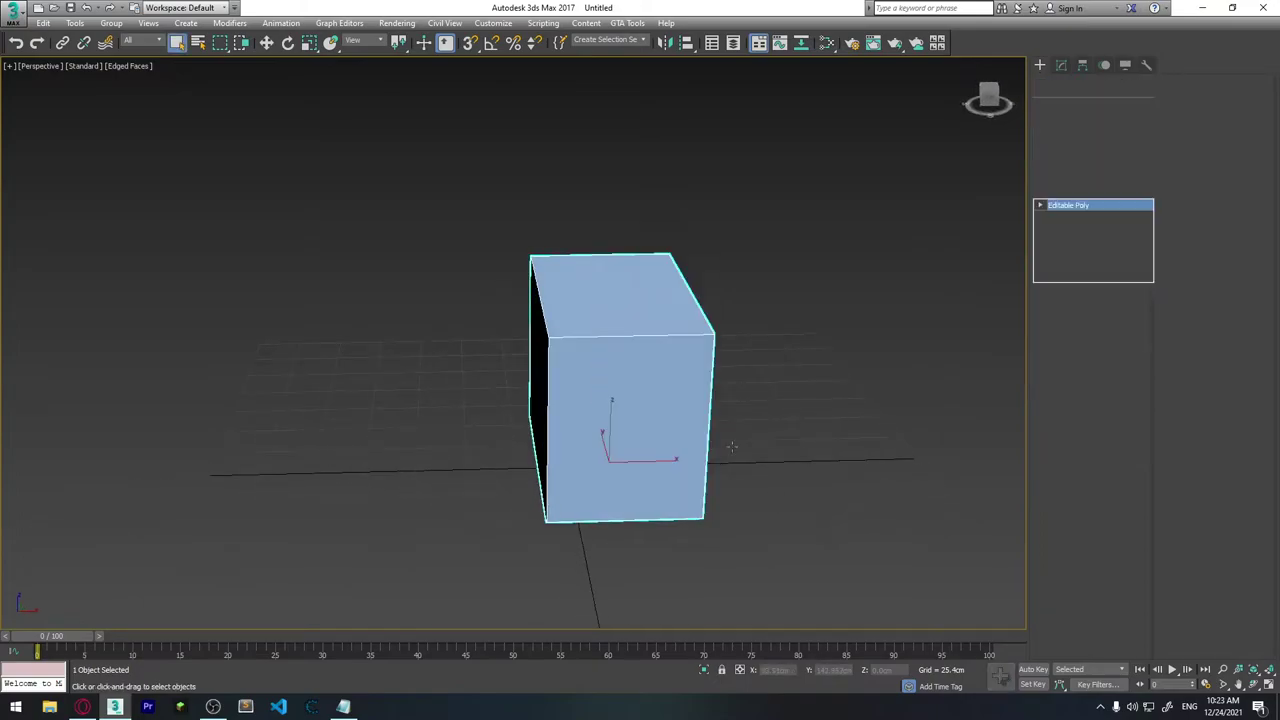
pyautogui.moveTo(762, 503)
pyautogui.keyDown('alt'); pyautogui.mouseDown(button='middle')
pyautogui.moveTo(666, 351)
pyautogui.moveTo(692, 372)
pyautogui.mouseUp(button='middle'); pyautogui.keyUp('alt')
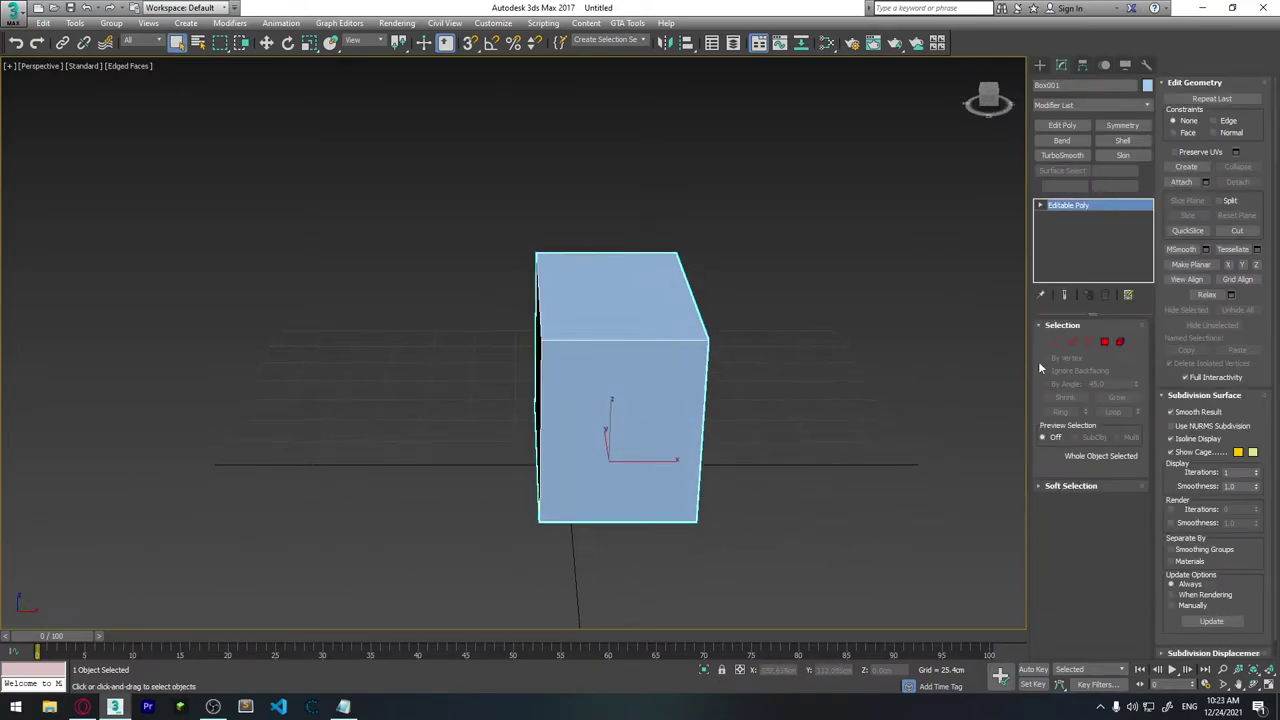
pyautogui.hotkey('alt', 'c')
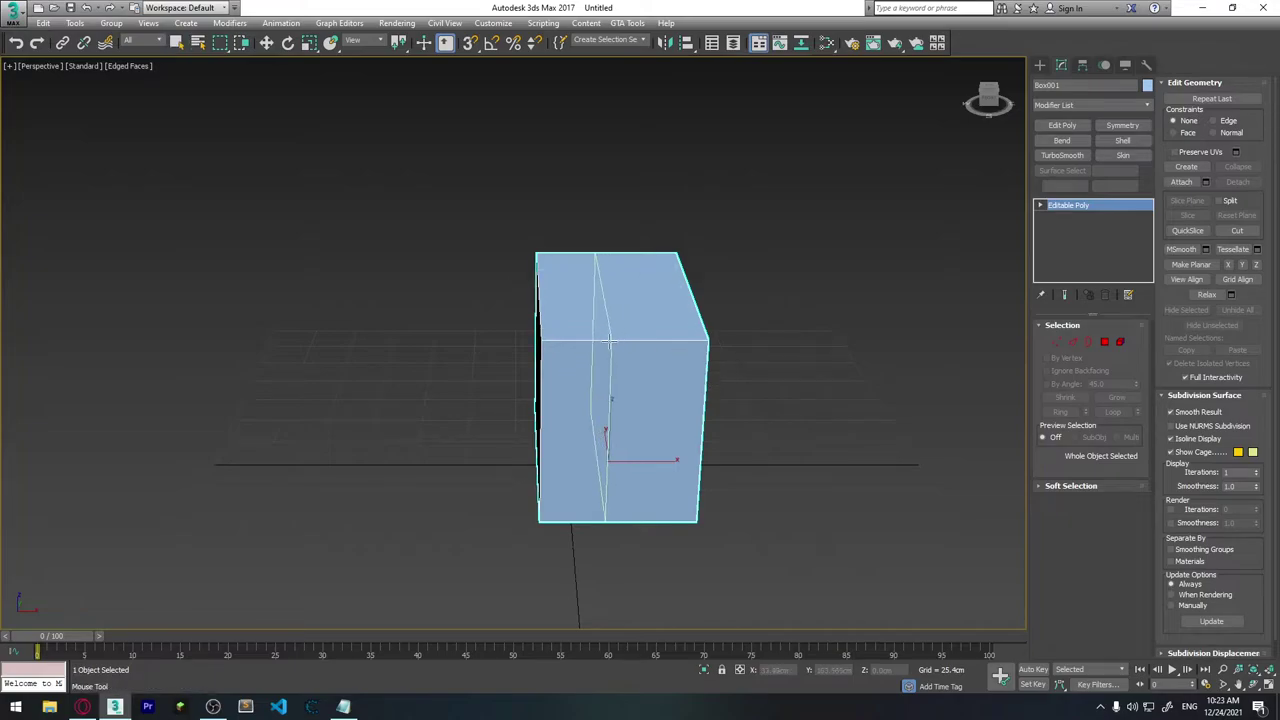
pyautogui.click(648, 345)
pyautogui.moveTo(777, 375)
pyautogui.keyDown('alt'); pyautogui.mouseDown(button='middle')
pyautogui.moveTo(711, 317)
pyautogui.moveTo(840, 347)
pyautogui.mouseUp(button='middle'); pyautogui.keyUp('alt')
pyautogui.click(655, 381)
# In Polygon mode, move the top middle polygon upward to raise a peak.
pyautogui.click(1105, 342)
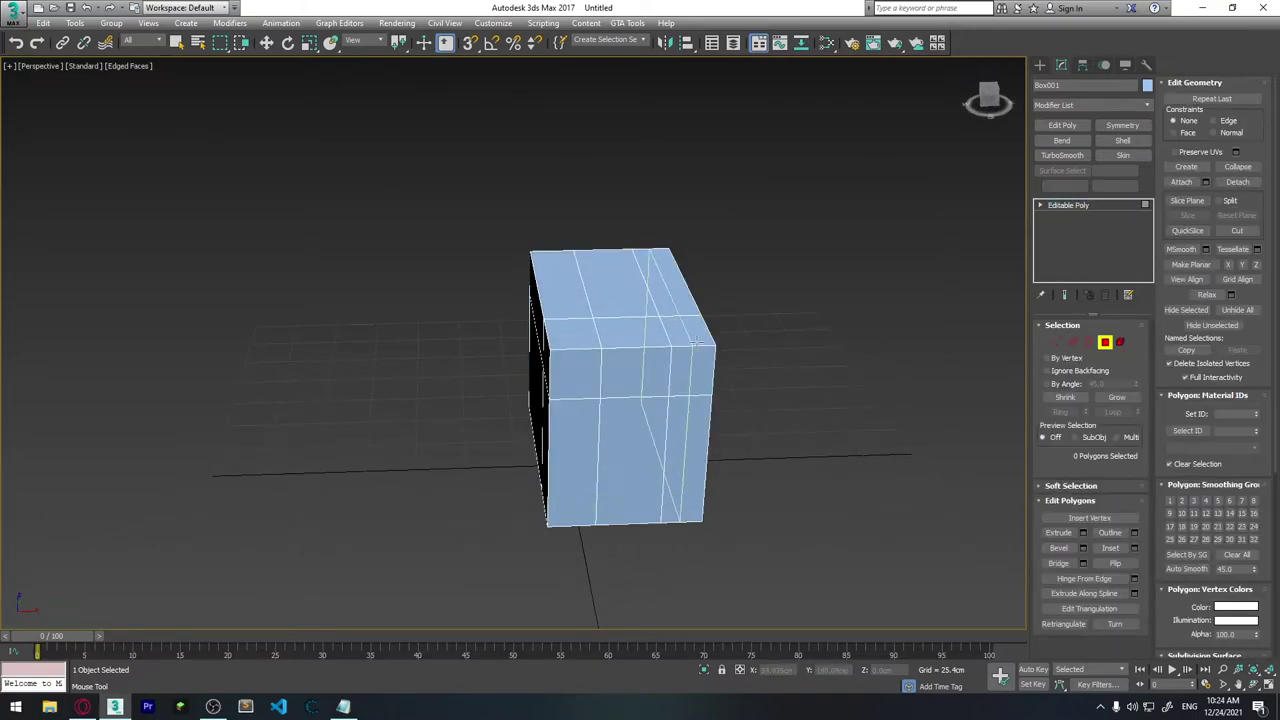
pyautogui.press('w')
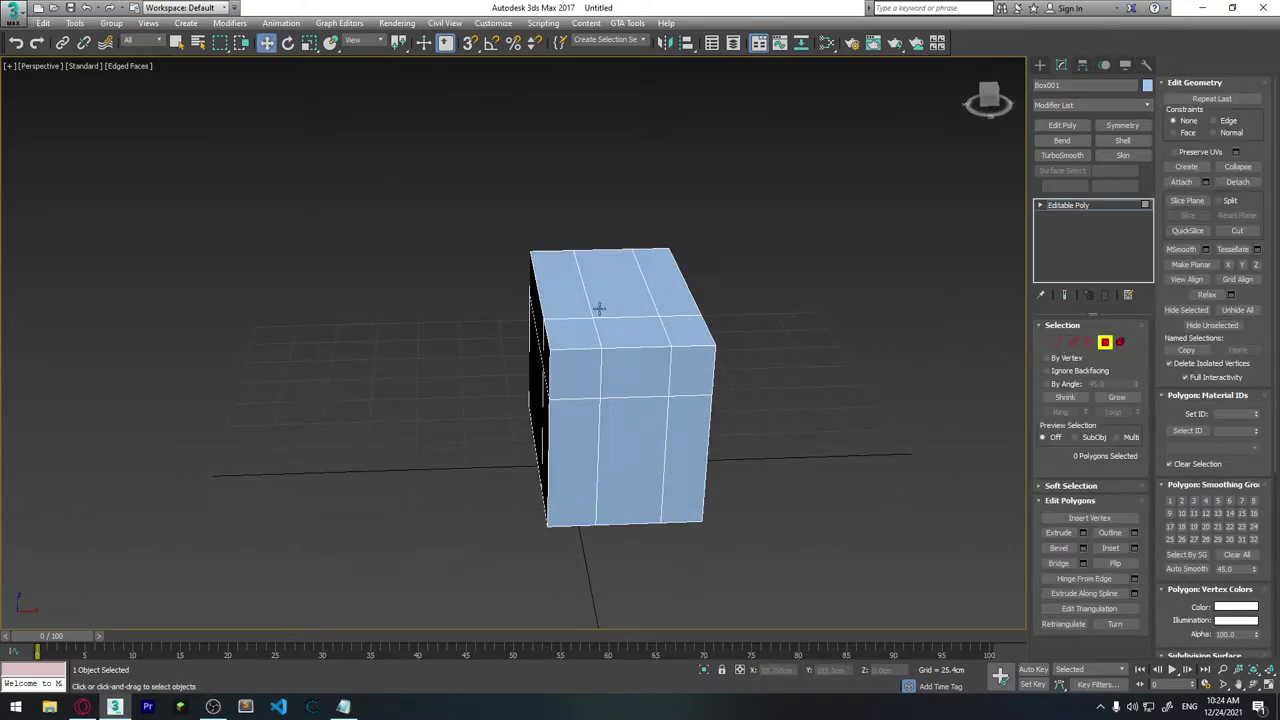
pyautogui.click(627, 296)
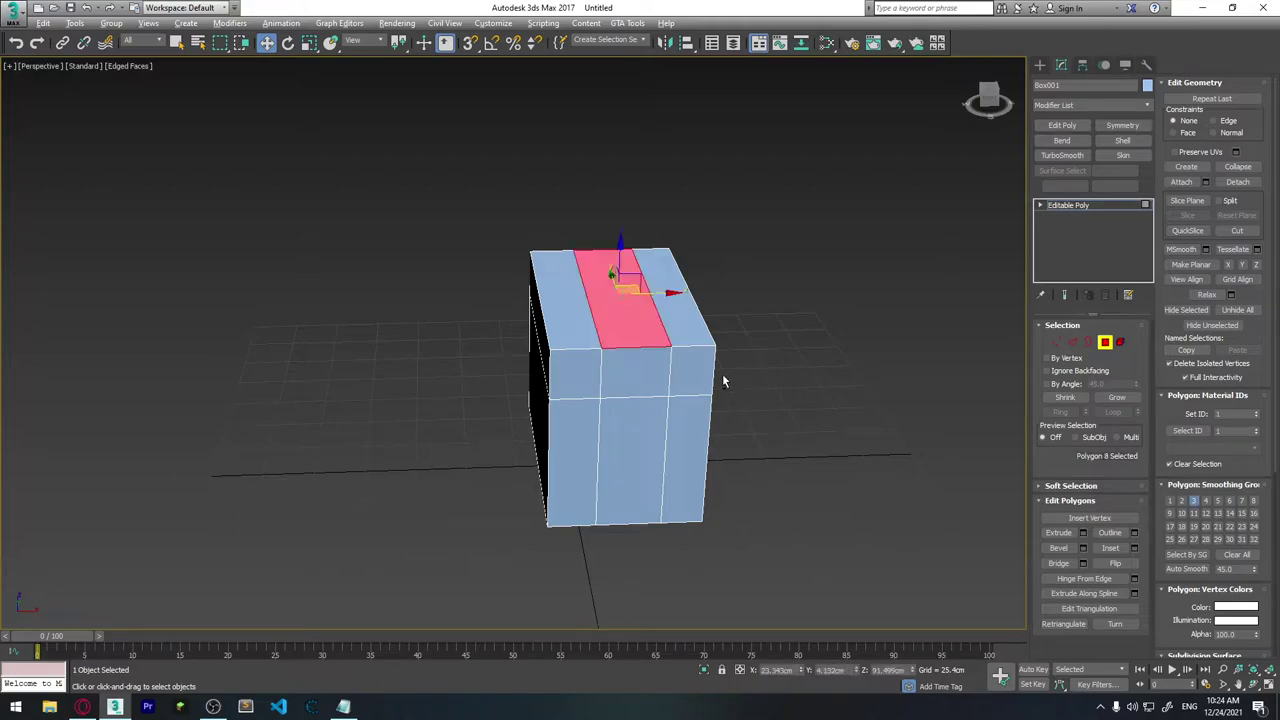
pyautogui.keyDown('alt'); pyautogui.moveTo(723, 377); pyautogui.dragTo(700, 348, button='middle'); pyautogui.keyUp('alt')
pyautogui.moveTo(617, 250); pyautogui.dragTo(615, 200)
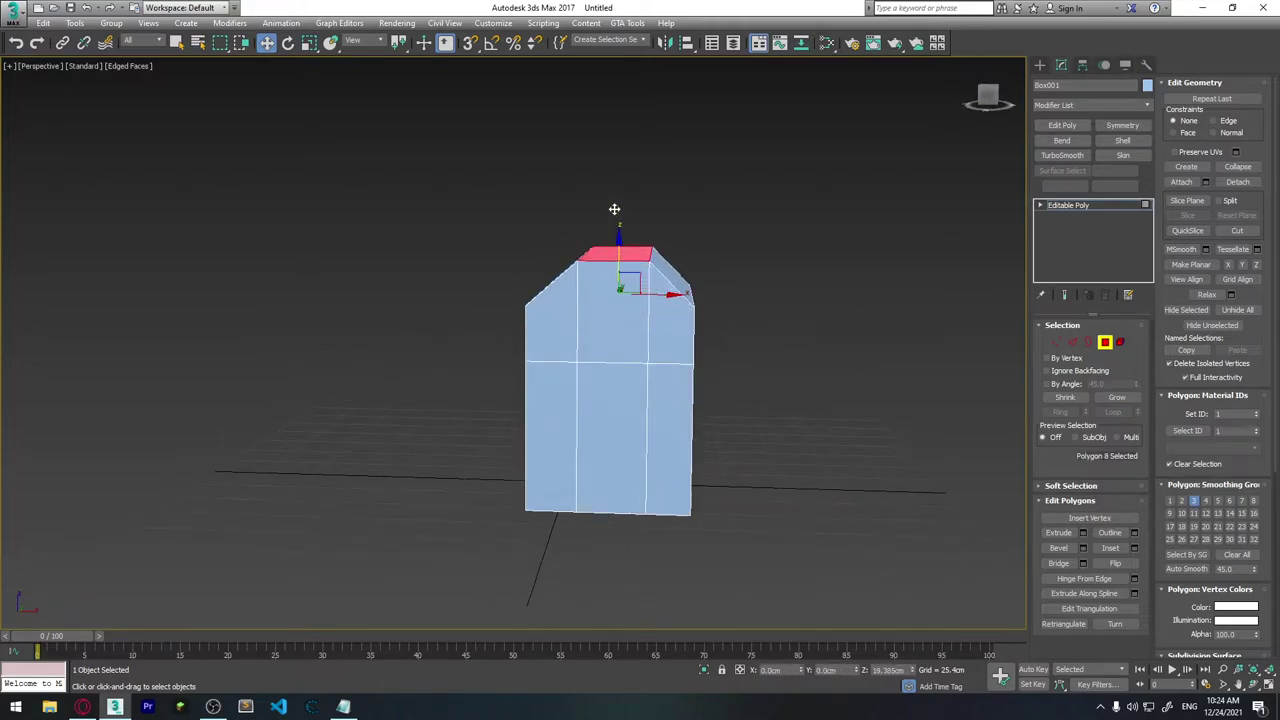
# Add the two sloped top polygons to the selection and flatten all three with Make Planar.
pyautogui.moveTo(723, 286)
pyautogui.keyDown('alt'); pyautogui.mouseDown(button='middle')
pyautogui.moveTo(697, 328)
pyautogui.moveTo(634, 352)
pyautogui.moveTo(470, 309)
pyautogui.mouseUp(button='middle'); pyautogui.keyUp('alt')
pyautogui.keyDown('ctrl'); pyautogui.click(664, 297); pyautogui.keyUp('ctrl')
pyautogui.keyDown('ctrl'); pyautogui.click(543, 283); pyautogui.keyUp('ctrl')
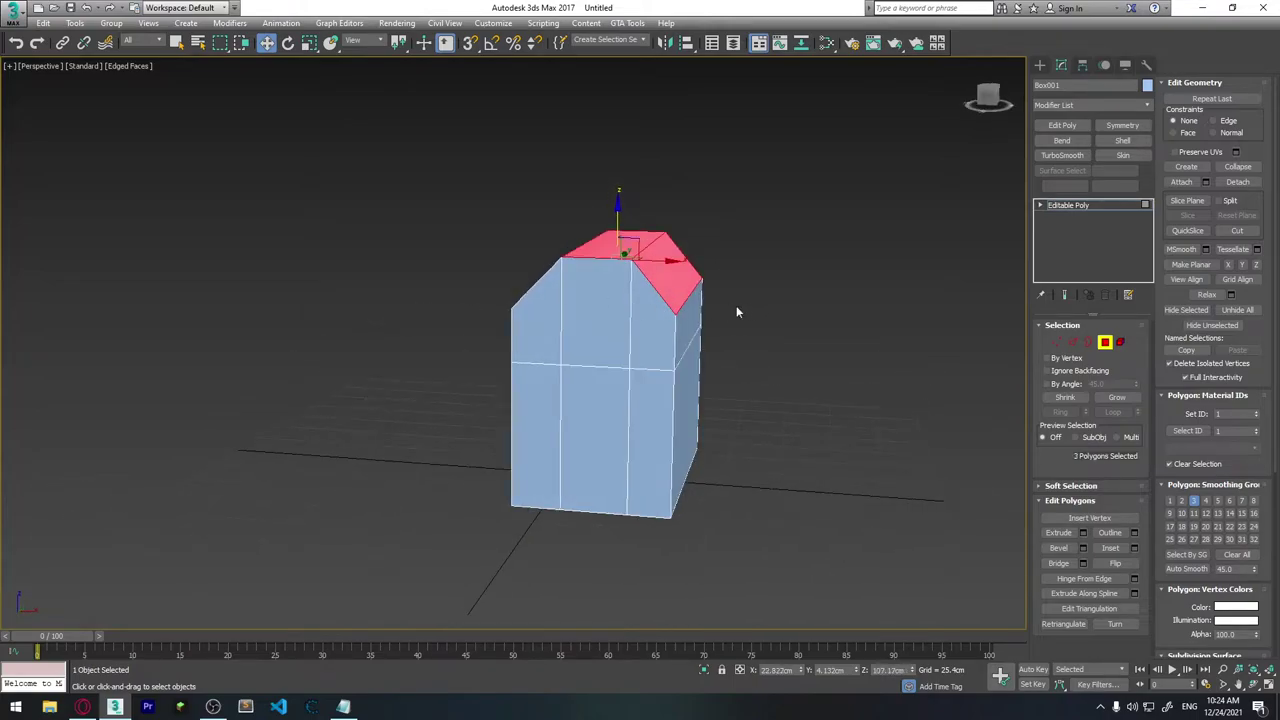
pyautogui.moveTo(733, 304)
pyautogui.keyDown('alt'); pyautogui.mouseDown(button='middle')
pyautogui.moveTo(728, 337)
pyautogui.moveTo(748, 347)
pyautogui.mouseUp(button='middle'); pyautogui.keyUp('alt')
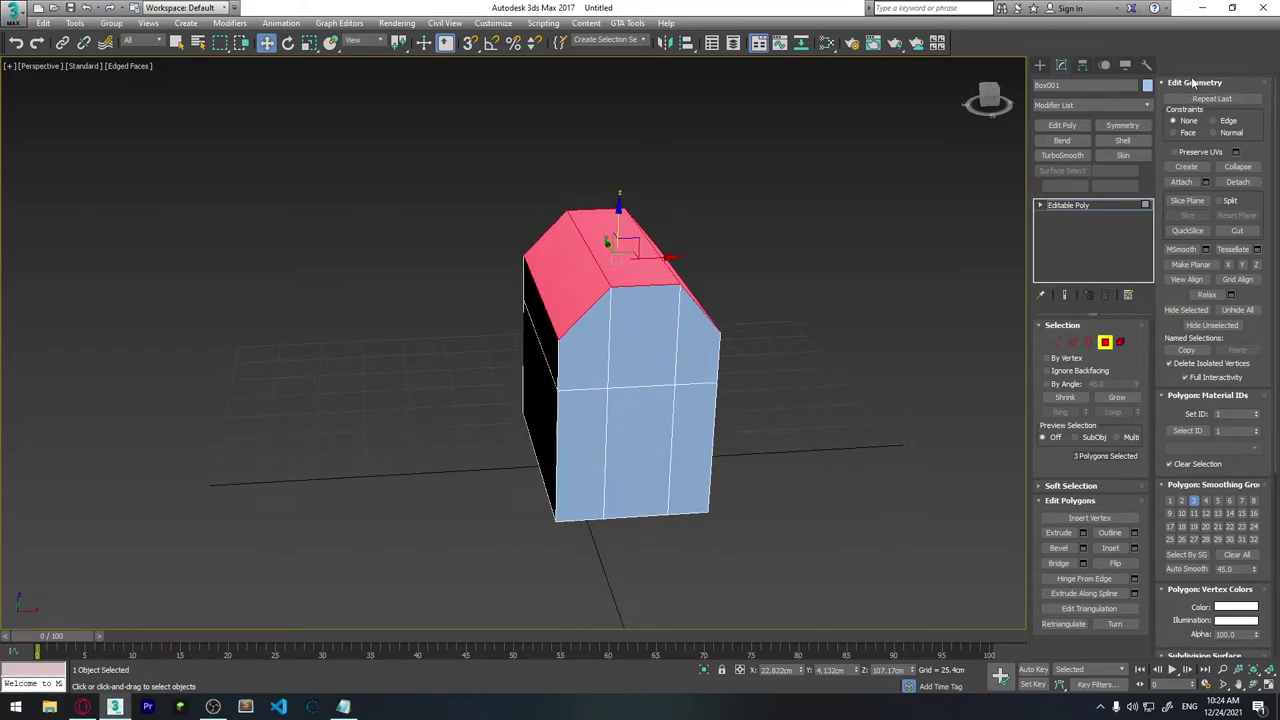
pyautogui.click(1192, 263)
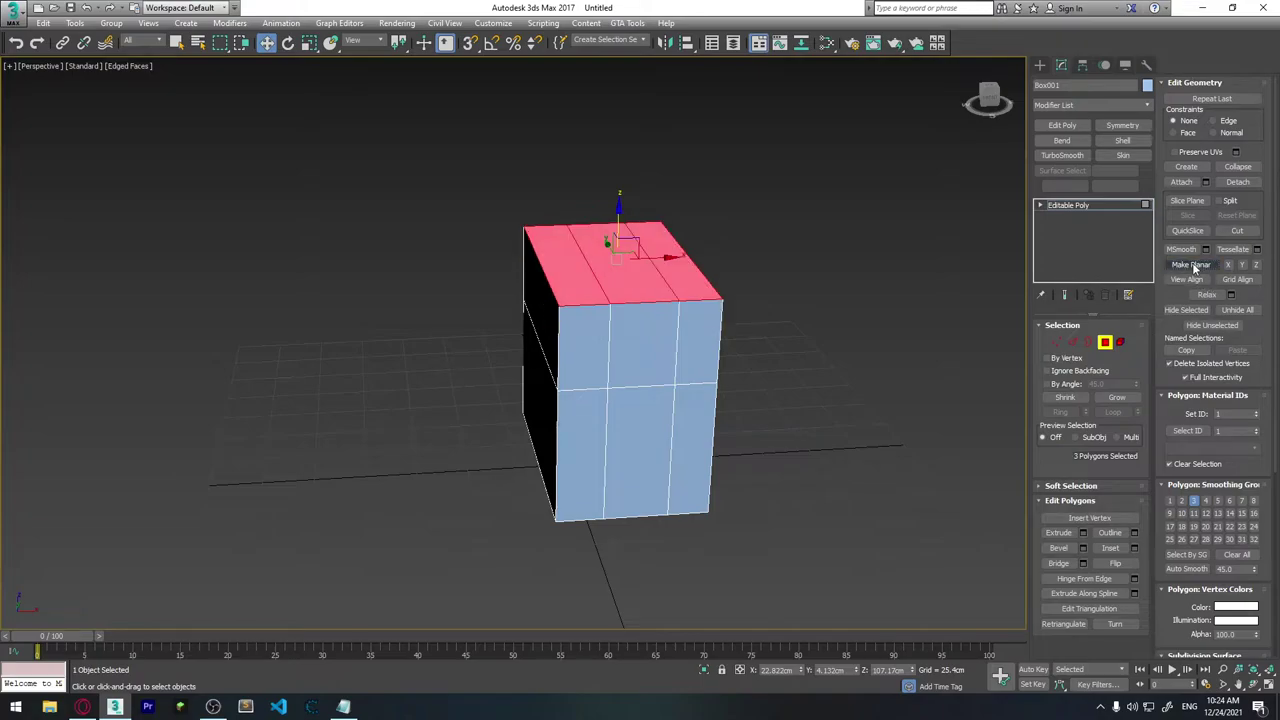
pyautogui.moveTo(724, 294)
pyautogui.keyDown('alt'); pyautogui.mouseDown(button='middle')
pyautogui.moveTo(651, 277)
pyautogui.moveTo(697, 277)
pyautogui.mouseUp(button='middle'); pyautogui.keyUp('alt')
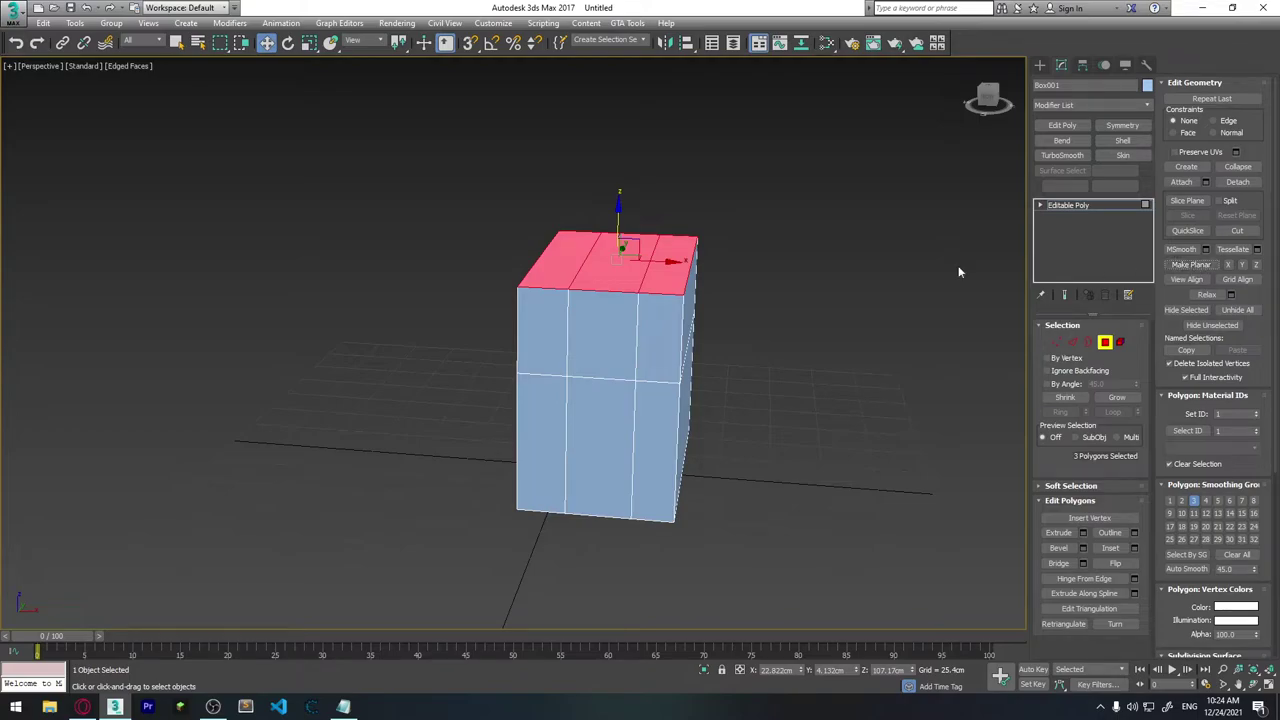
pyautogui.scroll(2, 603, 260)
pyautogui.scroll(2, 620, 262)
pyautogui.keyDown('alt'); pyautogui.moveTo(640, 262); pyautogui.dragTo(645, 255, button='middle'); pyautogui.keyUp('alt')
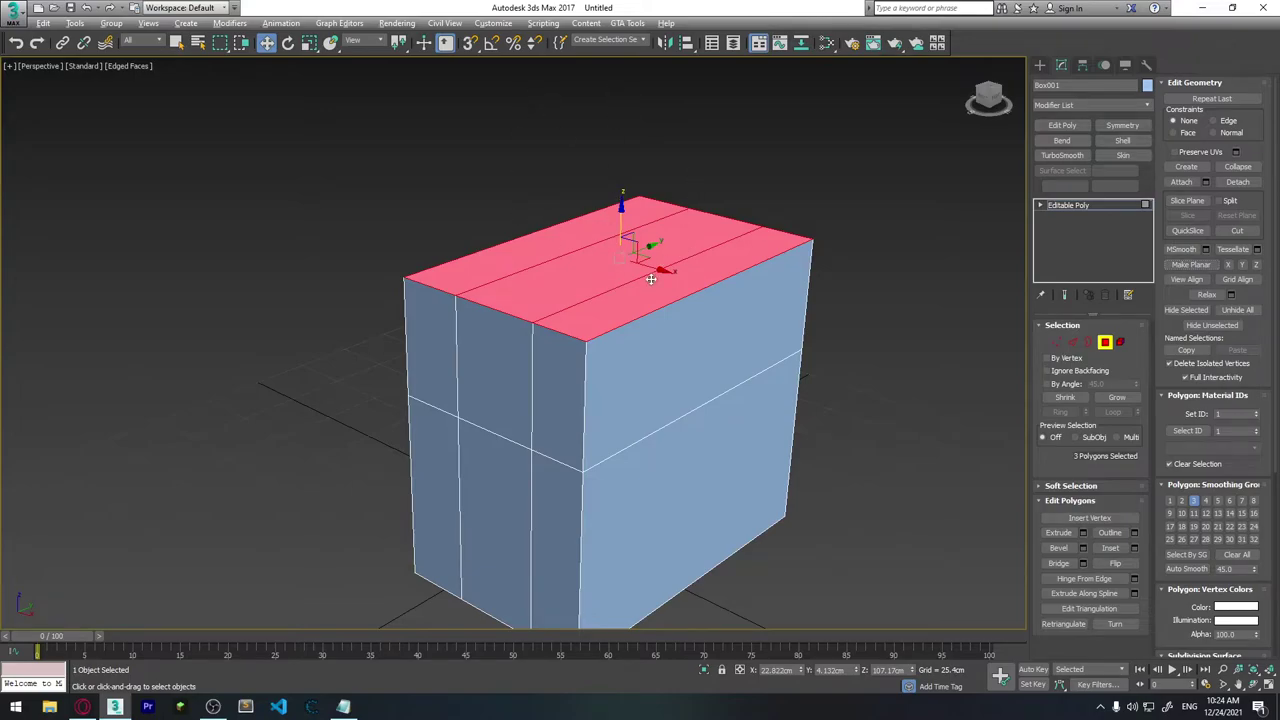
# Scale the three top faces inward to taper the top, then apply Make Planar to them again.
pyautogui.keyDown('alt'); pyautogui.moveTo(673, 203); pyautogui.dragTo(625, 165, button='middle'); pyautogui.keyUp('alt')
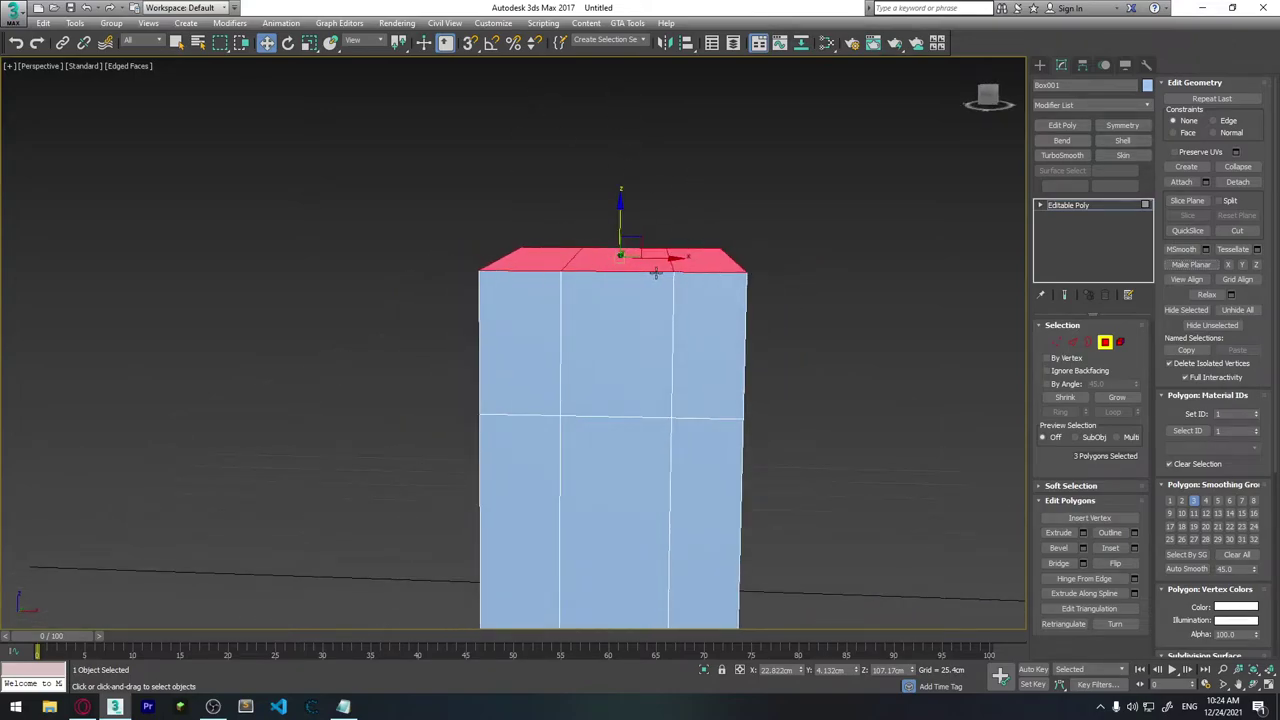
pyautogui.moveTo(705, 258); pyautogui.dragTo(613, 228)
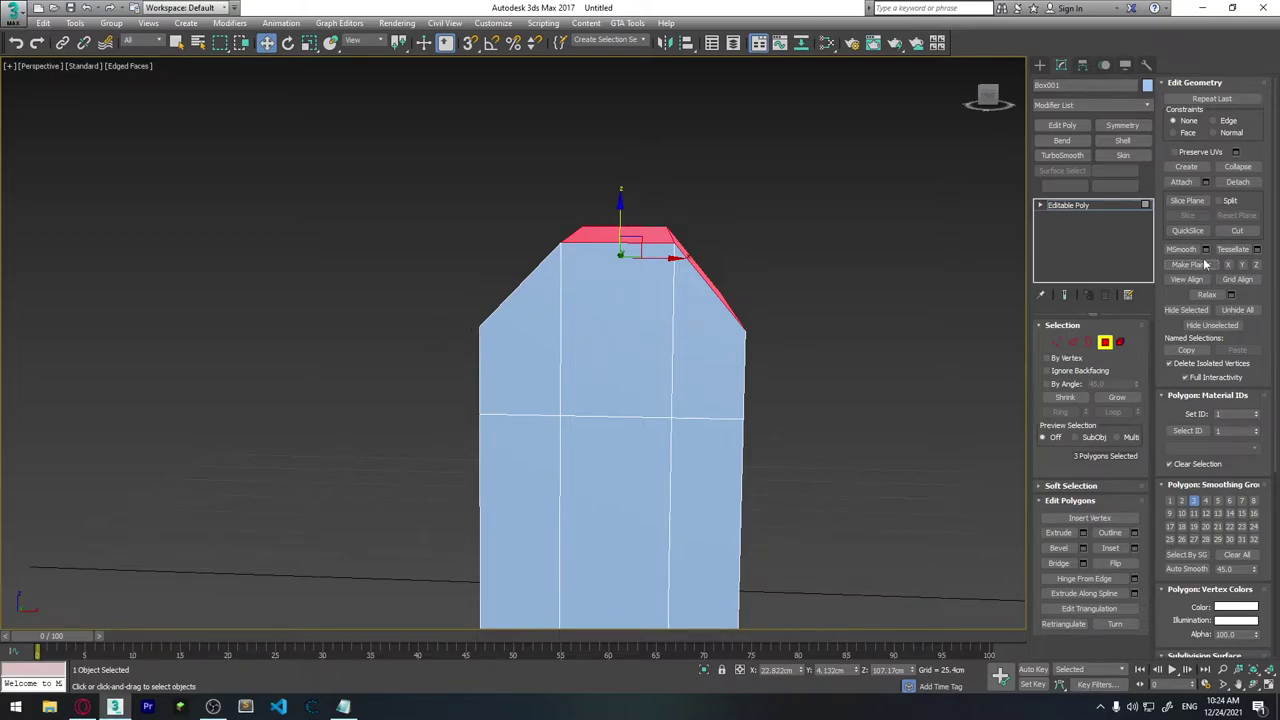
pyautogui.moveTo(740, 340)
pyautogui.keyDown('alt'); pyautogui.mouseDown(button='middle')
pyautogui.moveTo(738, 320)
pyautogui.moveTo(634, 320)
pyautogui.moveTo(659, 335)
pyautogui.moveTo(682, 256)
pyautogui.mouseUp(button='middle'); pyautogui.keyUp('alt')
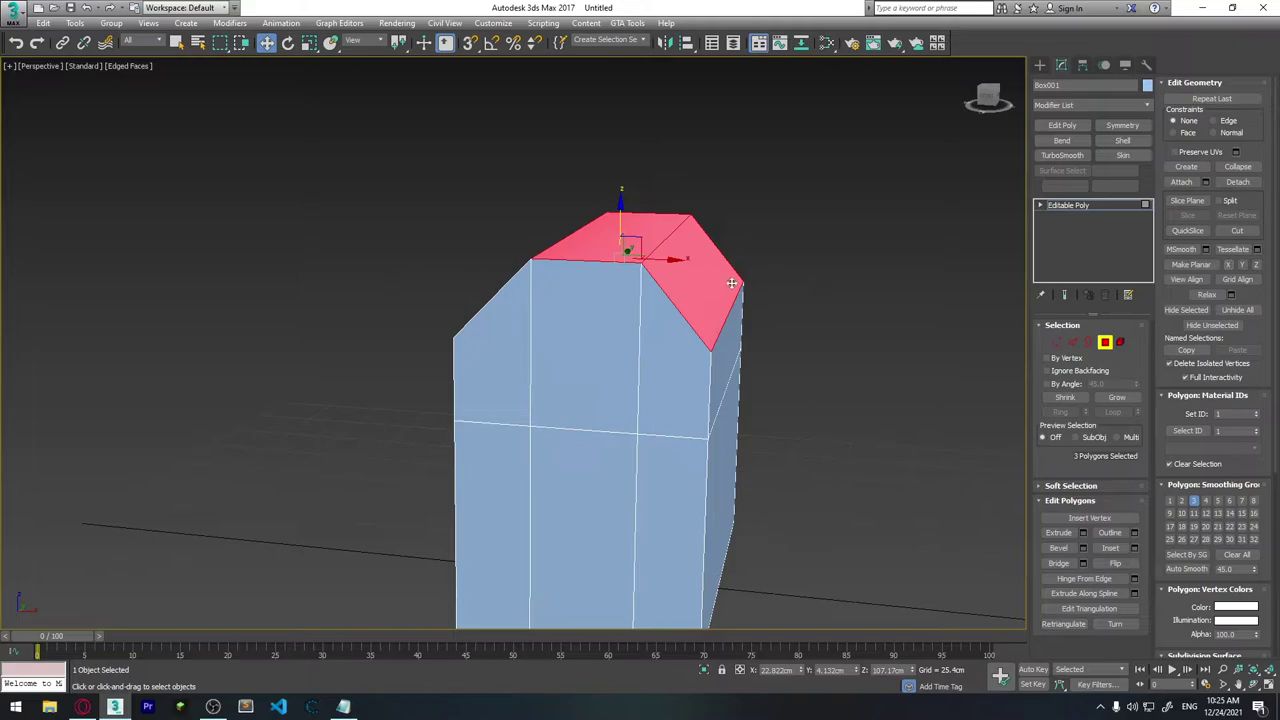
pyautogui.keyDown('alt'); pyautogui.moveTo(685, 271); pyautogui.dragTo(672, 261, button='middle'); pyautogui.keyUp('alt')
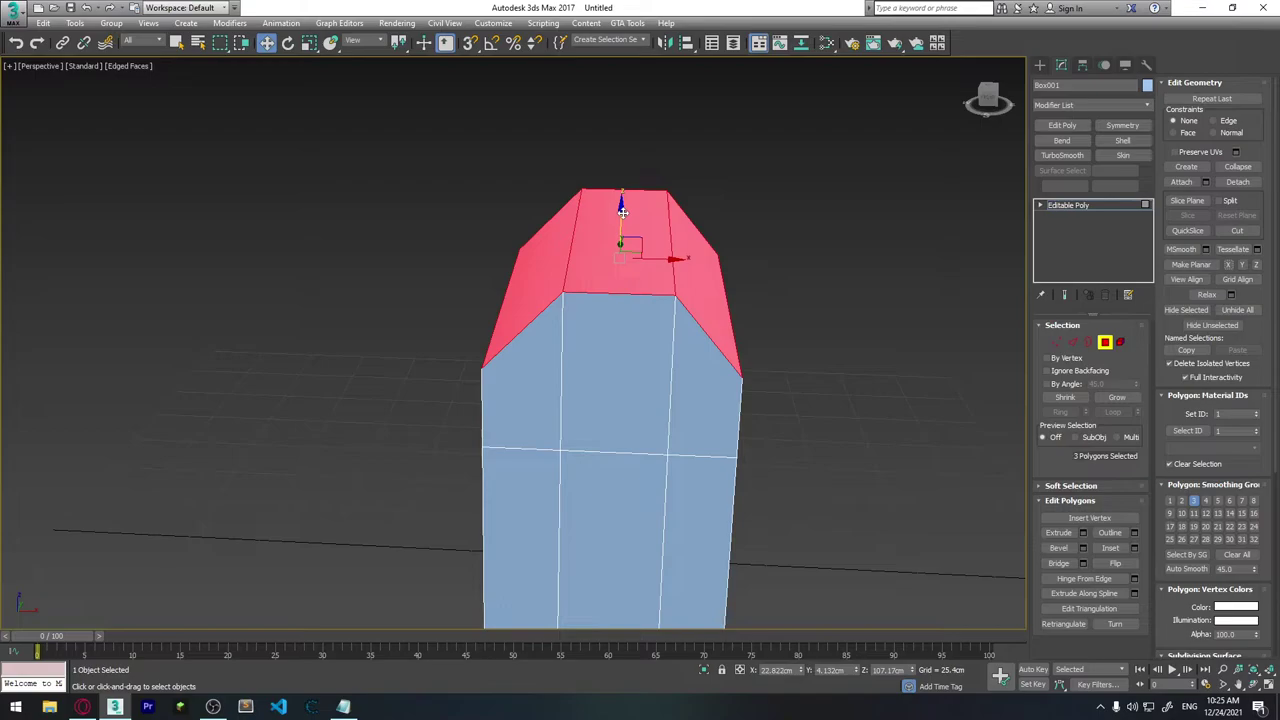
pyautogui.click(1256, 264)
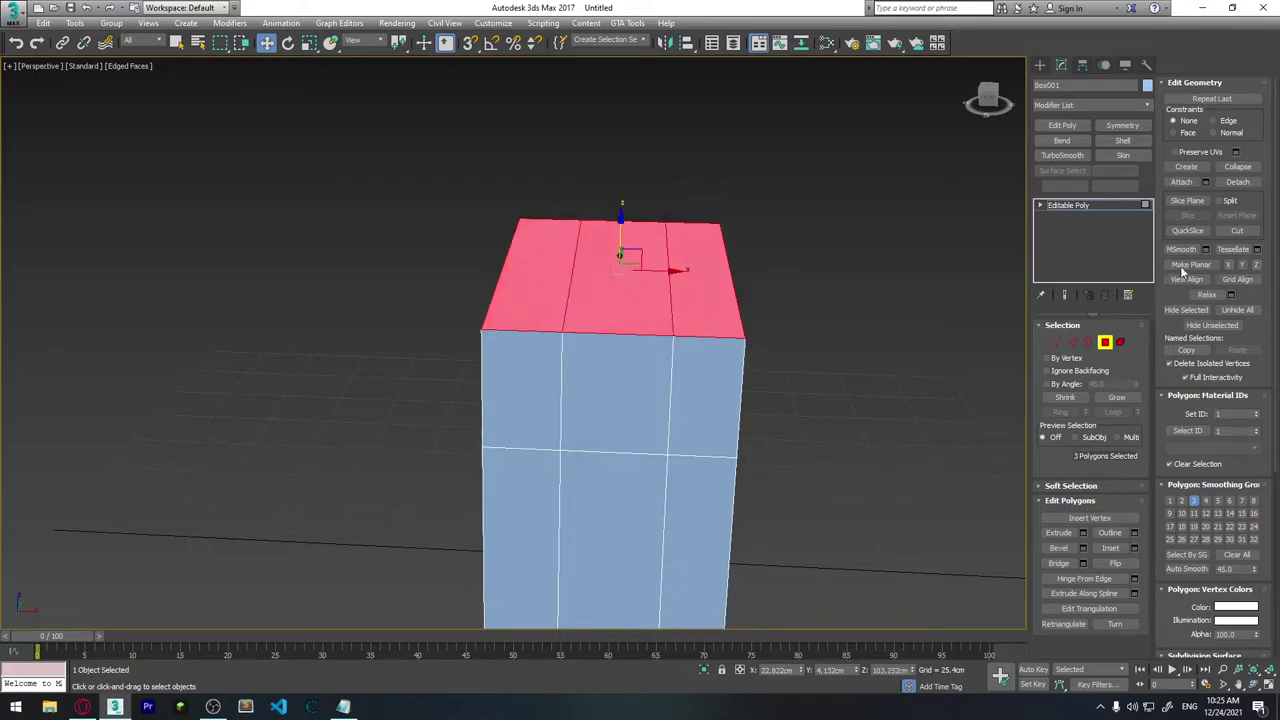
pyautogui.keyDown('alt'); pyautogui.moveTo(699, 320); pyautogui.dragTo(708, 368, button='middle'); pyautogui.keyUp('alt')
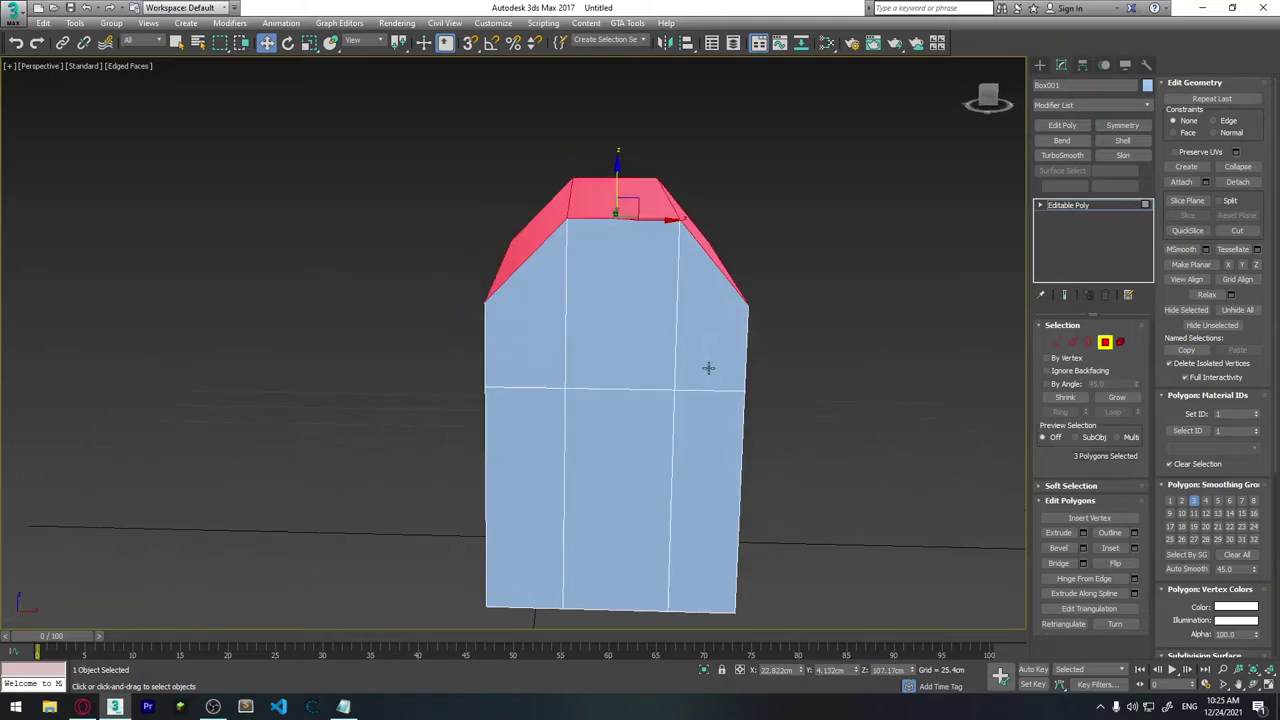
# At object level, rotate Box001 so it tilts over at an angle, recentring the view on it.
pyautogui.click(1104, 342)
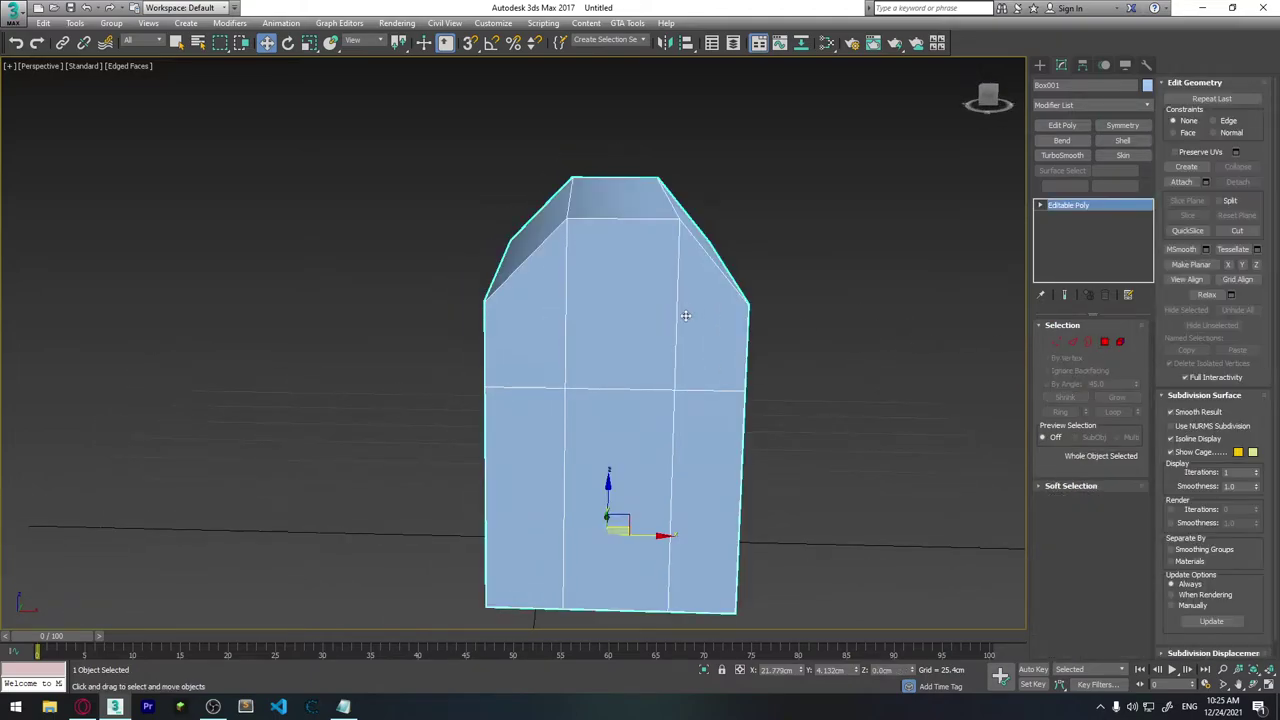
pyautogui.press('e')
pyautogui.moveTo(612, 478); pyautogui.dragTo(655, 490)
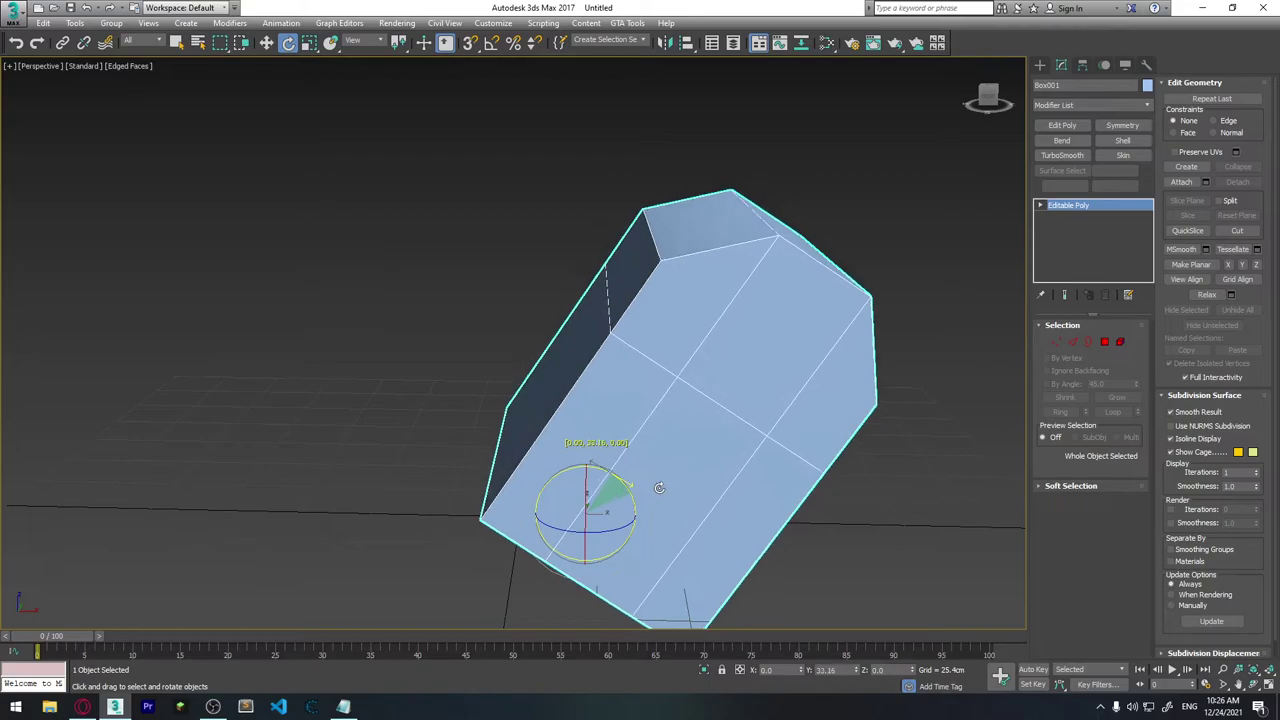
pyautogui.moveTo(727, 362)
pyautogui.mouseDown(button='middle')
pyautogui.moveTo(642, 312)
pyautogui.moveTo(634, 237)
pyautogui.moveTo(620, 230)
pyautogui.mouseUp(button='middle')
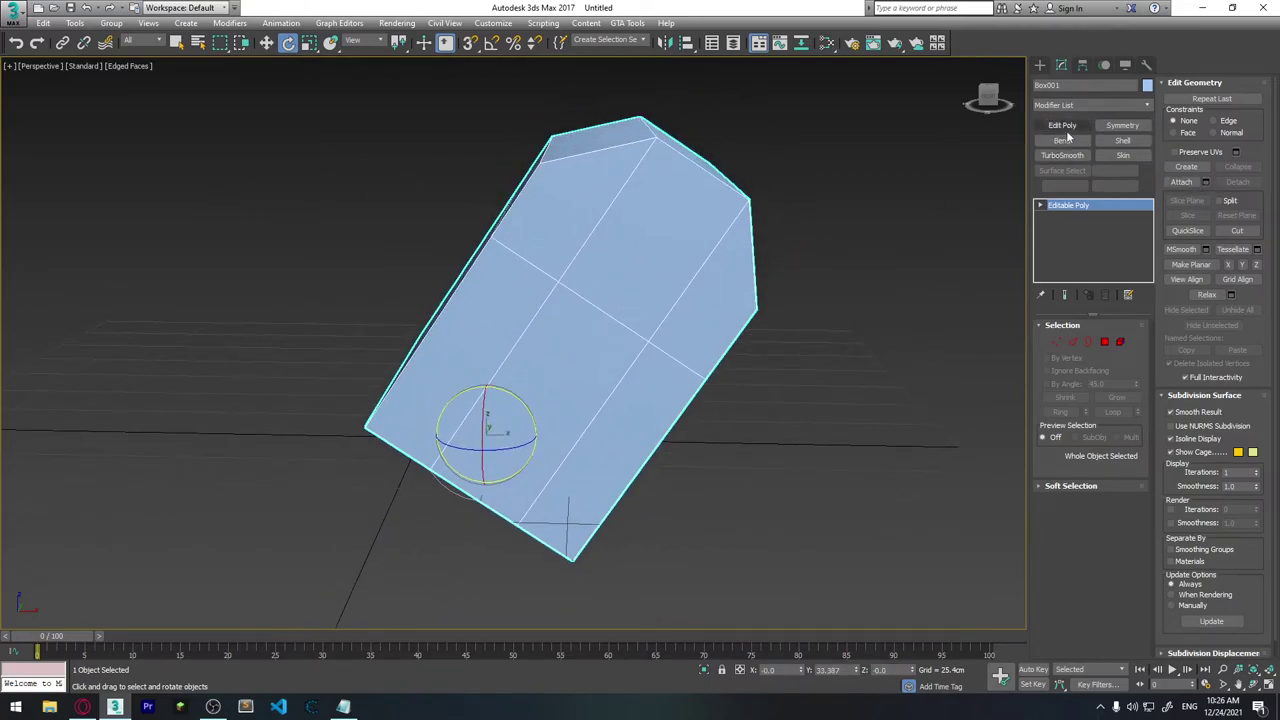
pyautogui.moveTo(660, 203); pyautogui.dragTo(677, 240, button='middle')
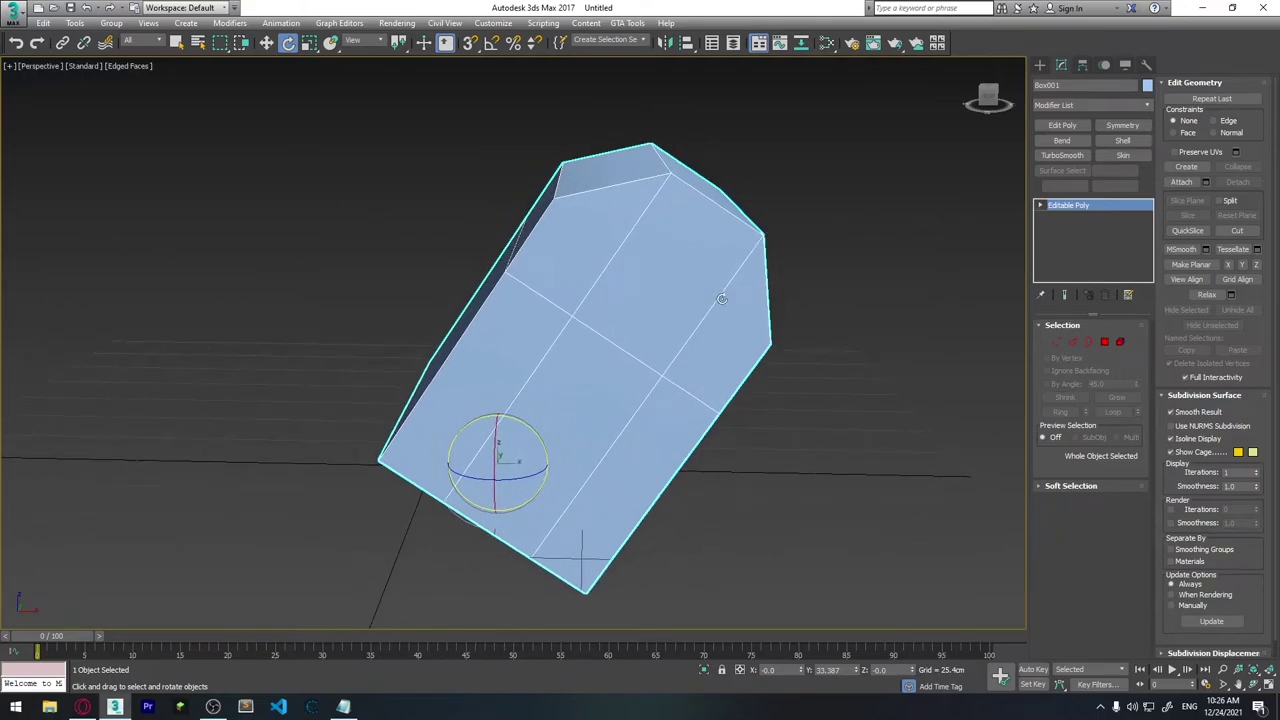
pyautogui.moveTo(741, 290); pyautogui.dragTo(706, 363, button='middle')
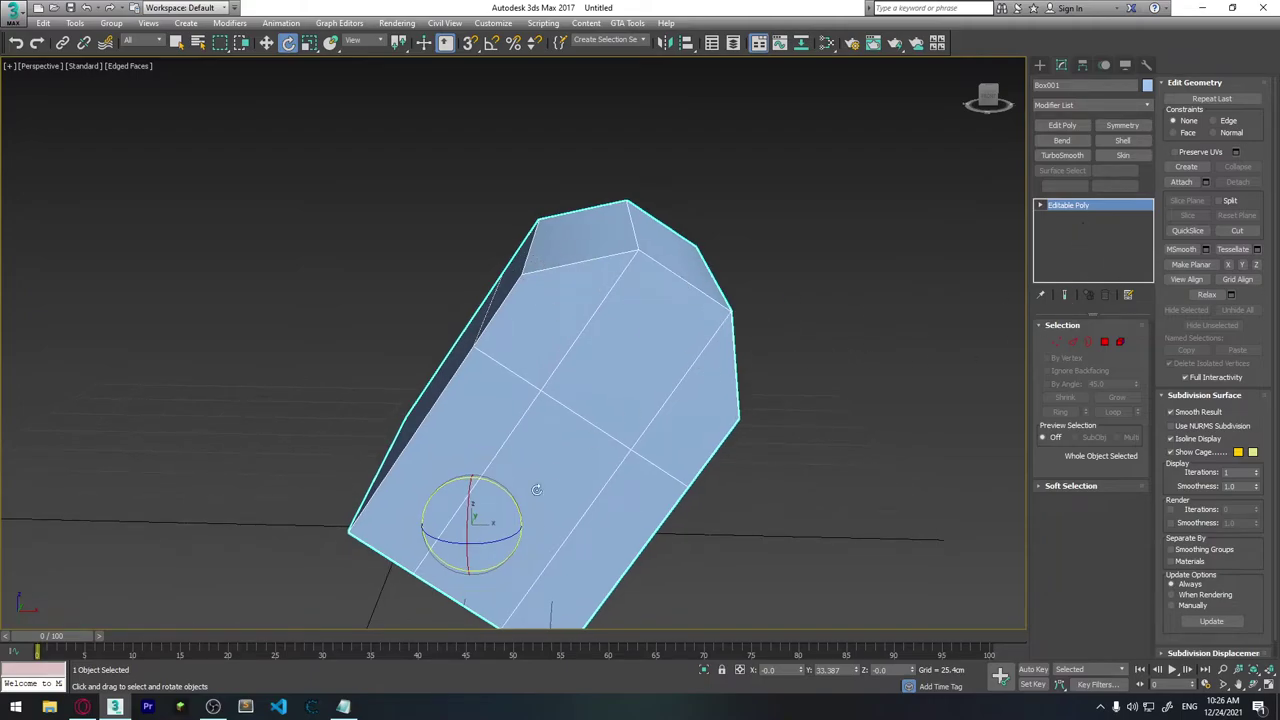
pyautogui.moveTo(505, 487); pyautogui.dragTo(524, 495)
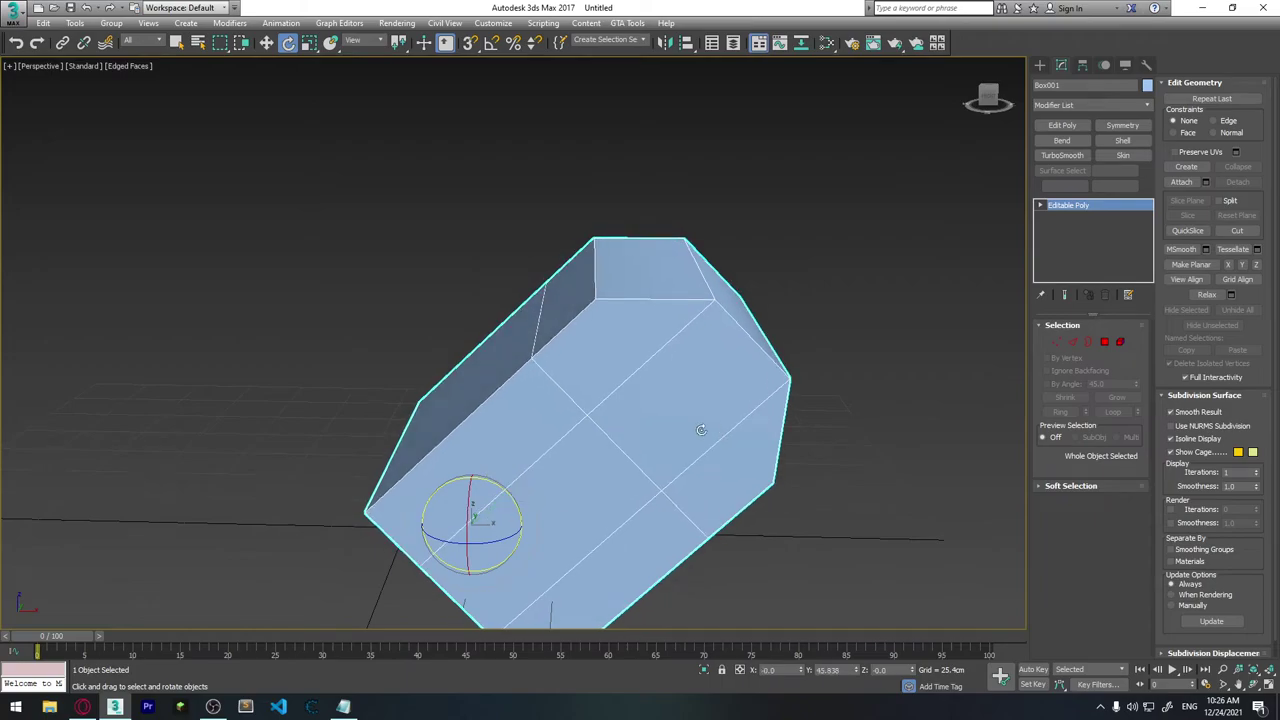
pyautogui.hotkey('ctrl', 'z')
# In Polygon mode, select the left sloped, flat and right sloped top faces of the tilted box.
pyautogui.click(1104, 342)
pyautogui.click(620, 245)
pyautogui.click(500, 265)
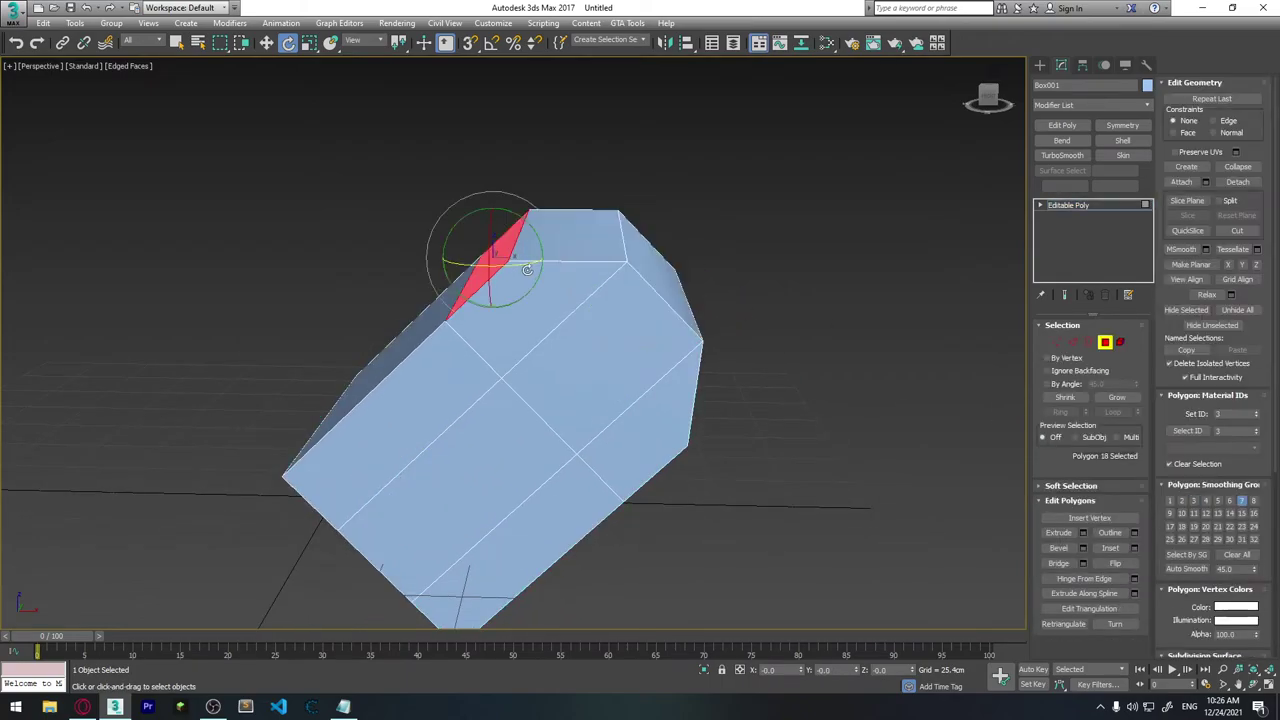
pyautogui.hotkey('ctrl', 'z')
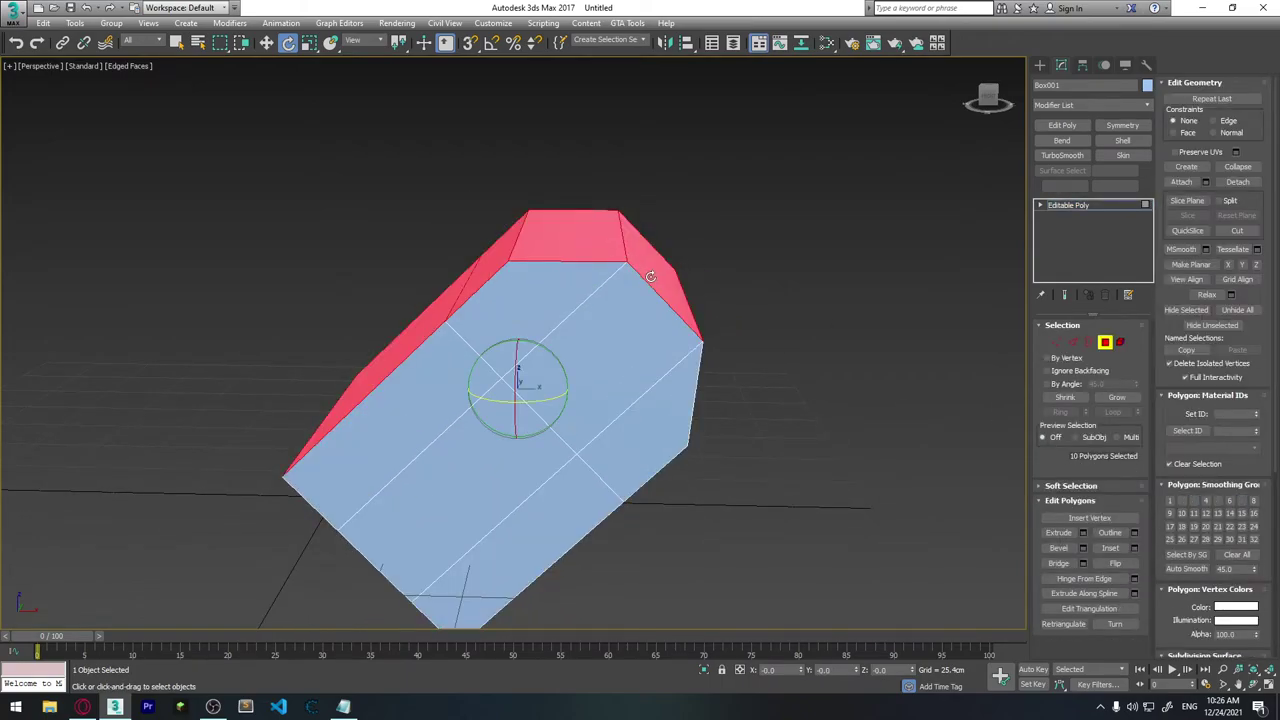
pyautogui.hotkey('ctrl', 'z')
pyautogui.hotkey('ctrl', 'y')
pyautogui.hotkey('ctrl', 'y')
pyautogui.keyDown('ctrl'); pyautogui.click(575, 235); pyautogui.keyUp('ctrl')
pyautogui.keyDown('ctrl'); pyautogui.click(652, 265); pyautogui.keyUp('ctrl')
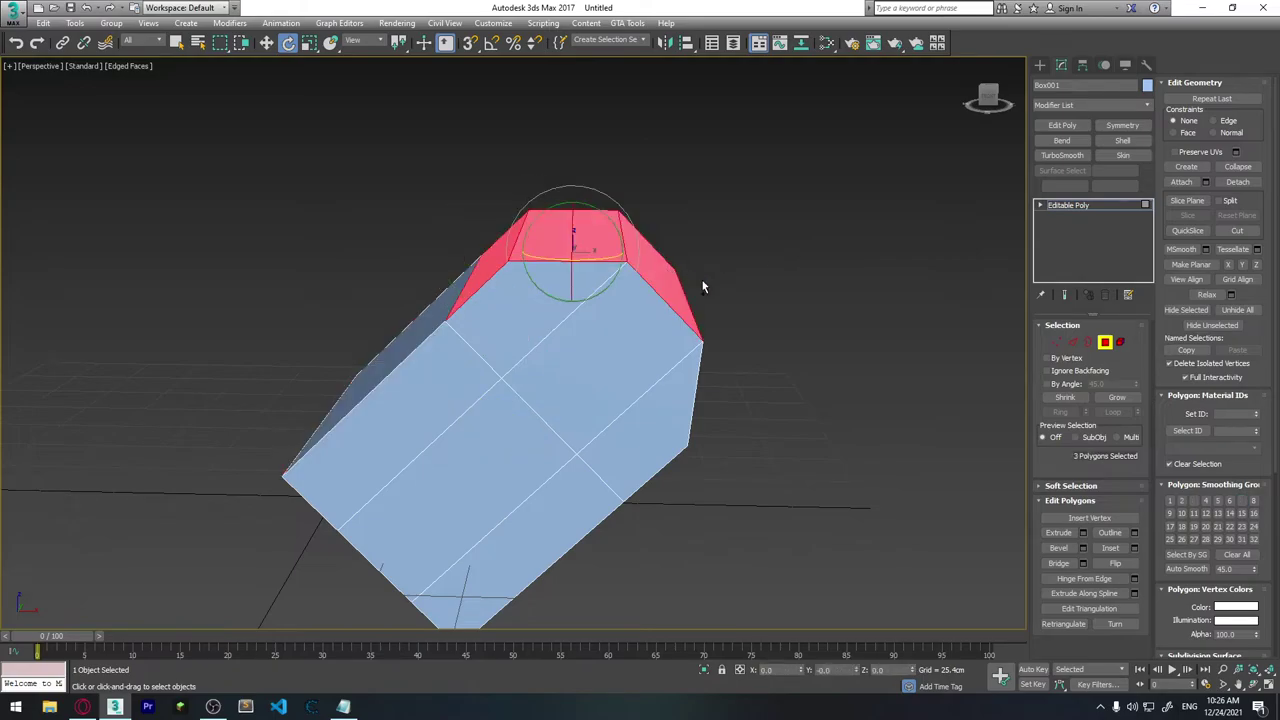
pyautogui.keyDown('alt'); pyautogui.moveTo(797, 320); pyautogui.dragTo(403, 215, button='middle'); pyautogui.keyUp('alt')
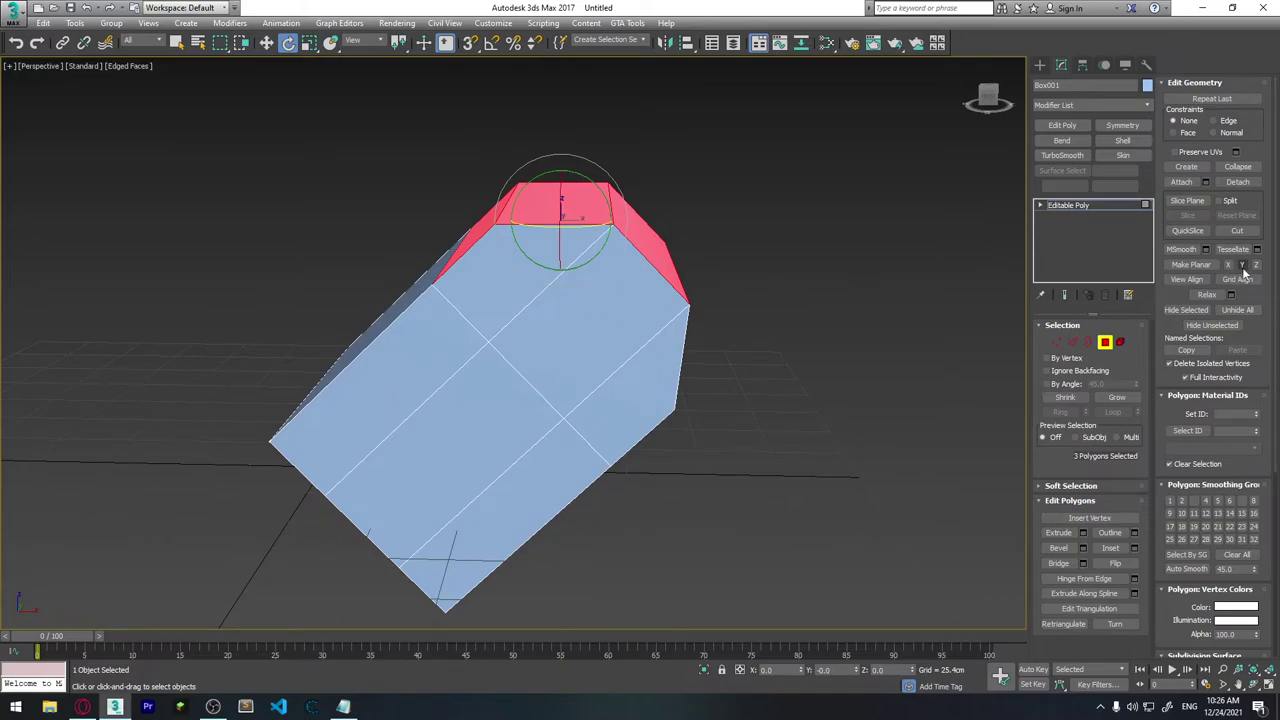
# Flatten the selected top faces with Make Planar Z, then clear the selection and exit to object level.
pyautogui.press('w')
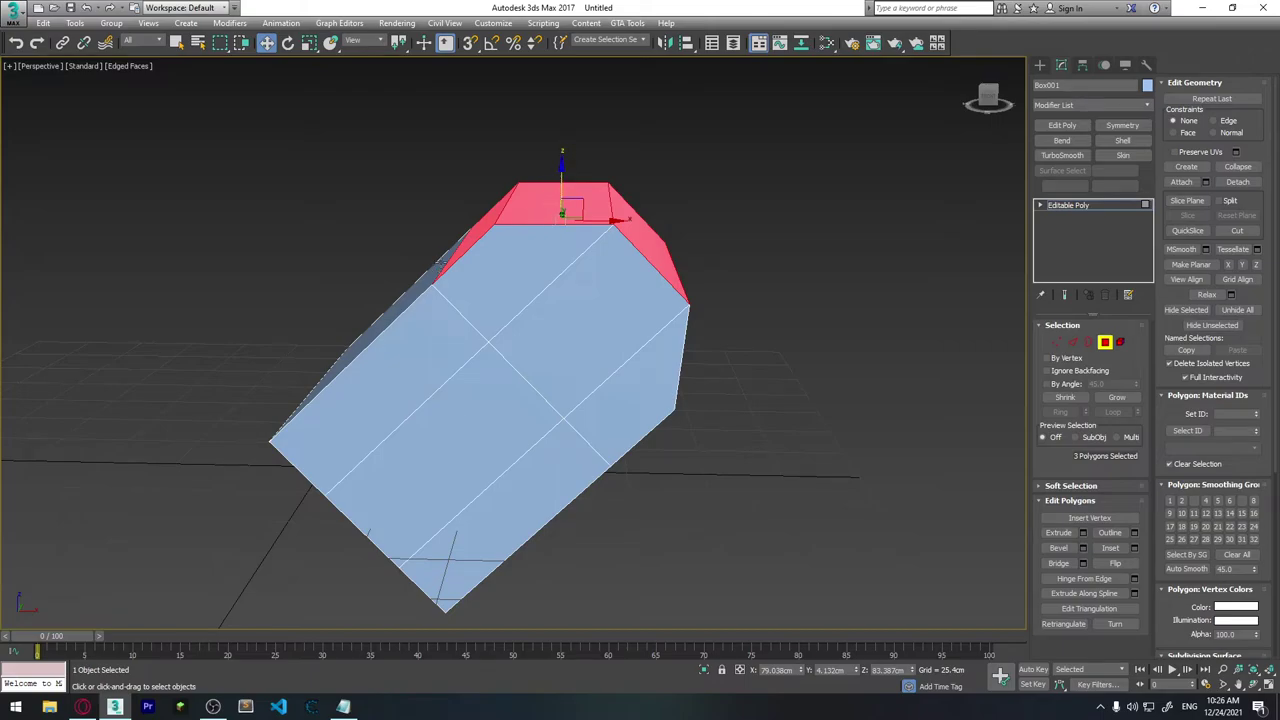
pyautogui.click(1256, 266)
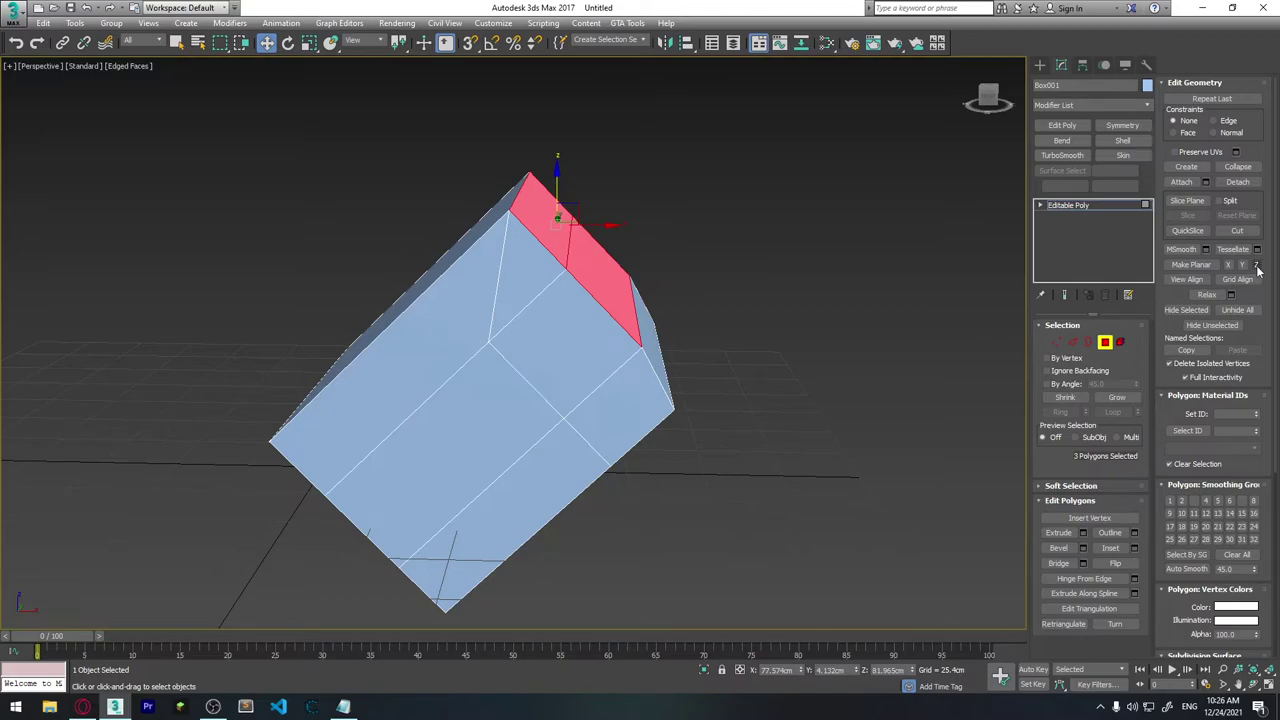
pyautogui.keyDown('alt'); pyautogui.moveTo(728, 337); pyautogui.dragTo(750, 311, button='middle'); pyautogui.keyUp('alt')
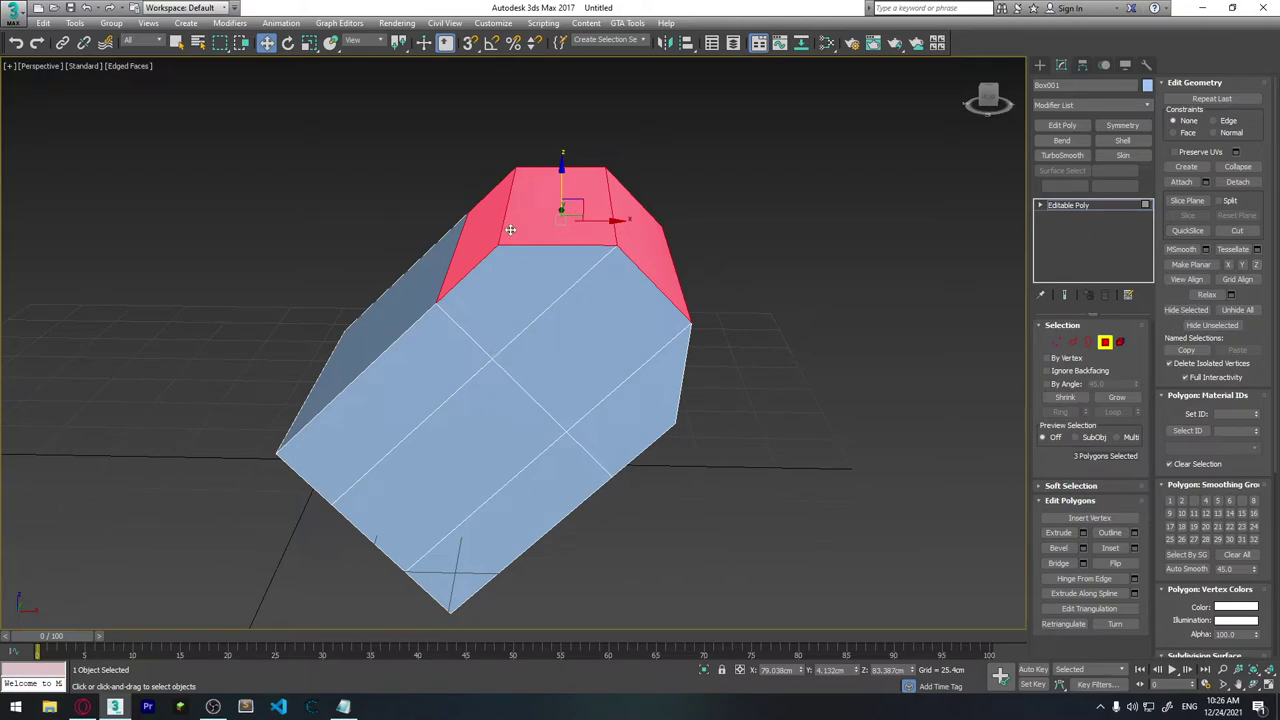
pyautogui.click(823, 300)
pyautogui.click(1106, 342)
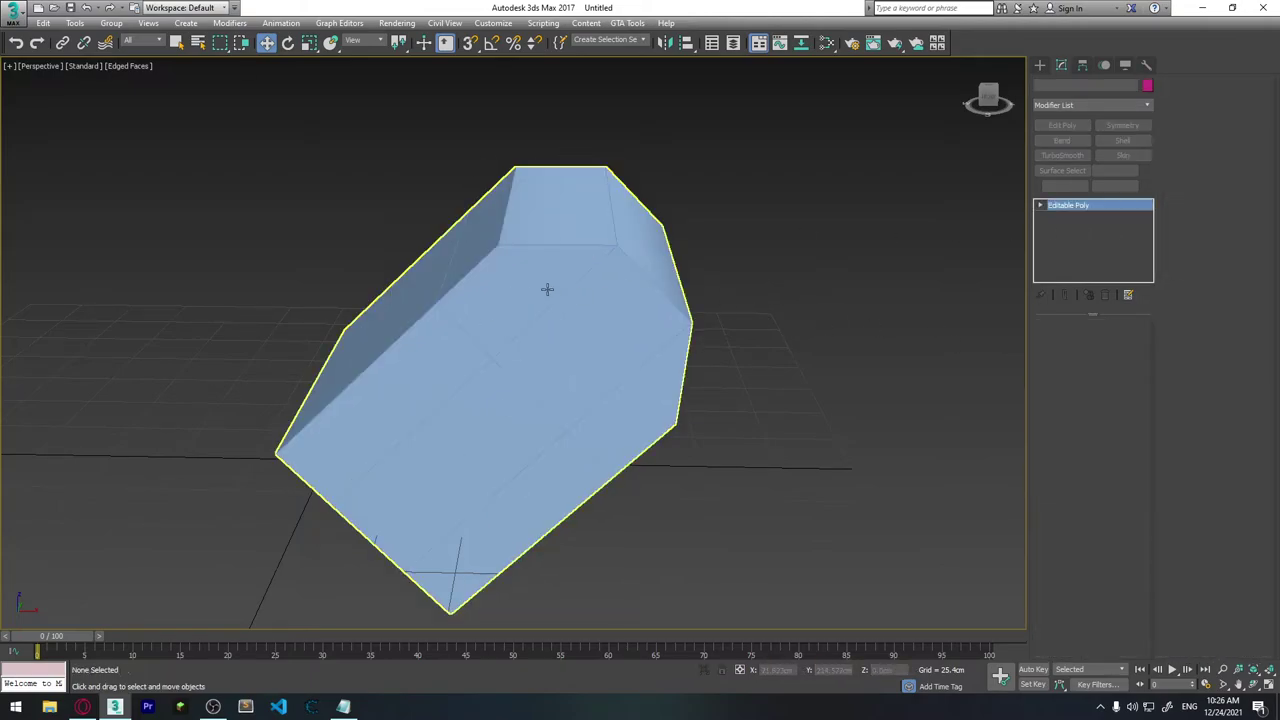
# Reselect the box and apply Reset XForm to it from the Utilities panel.
pyautogui.press('e')
pyautogui.press('r')
pyautogui.click(744, 348)
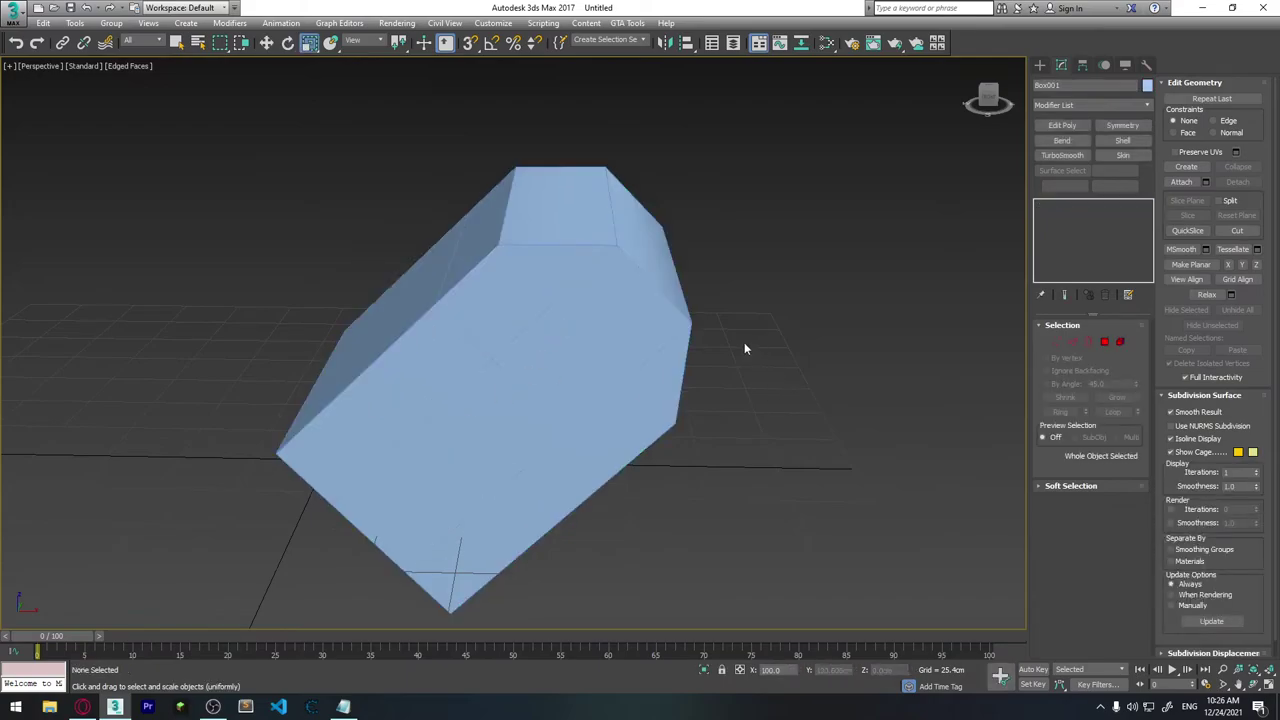
pyautogui.click(580, 326)
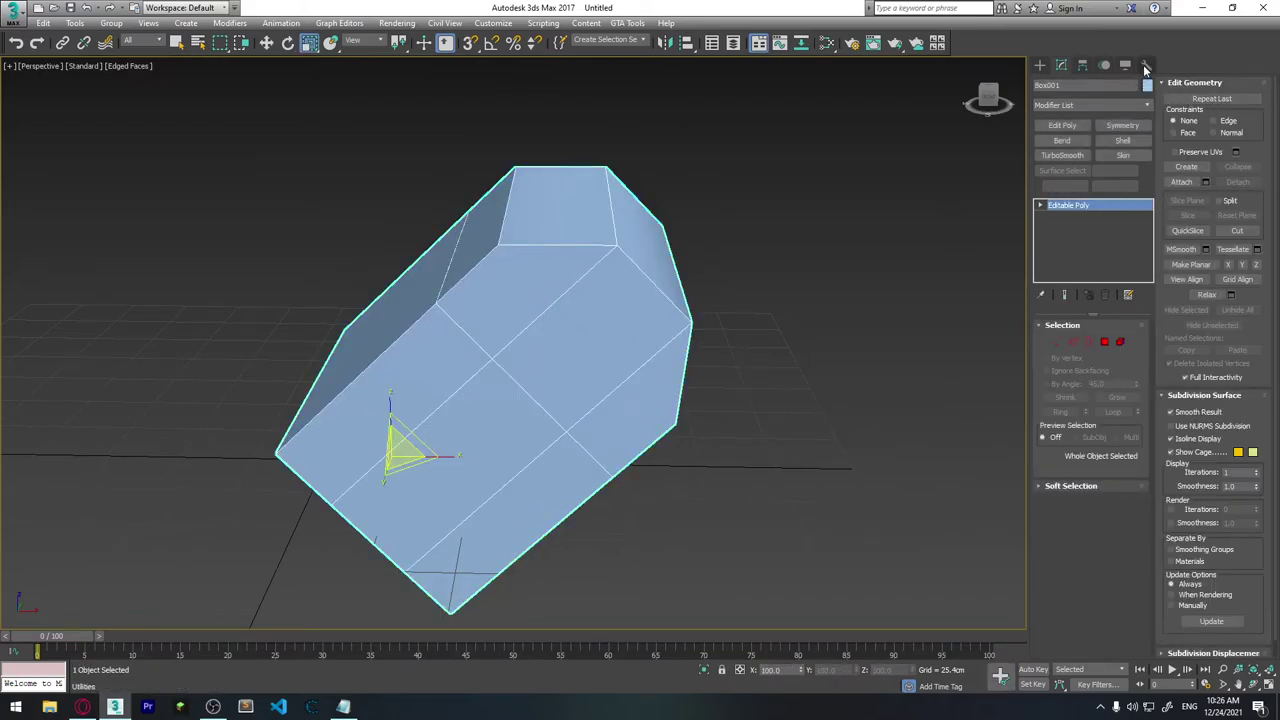
pyautogui.click(1146, 65)
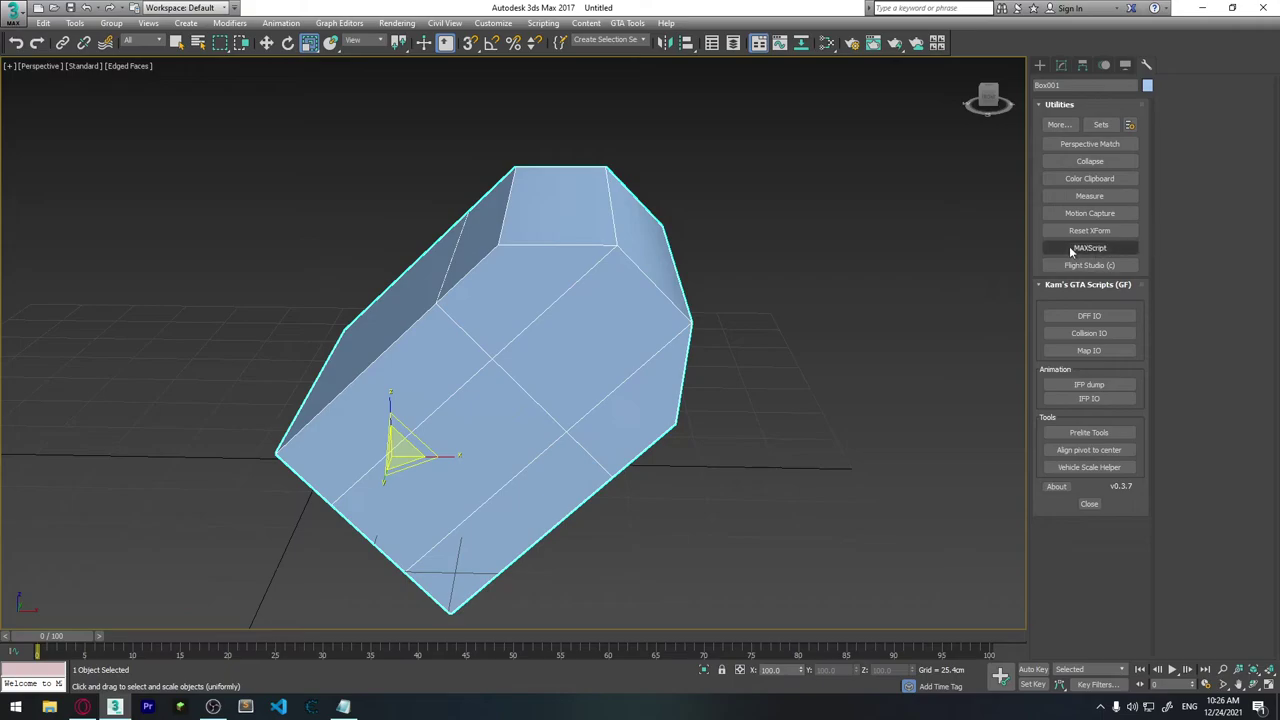
pyautogui.click(1090, 230)
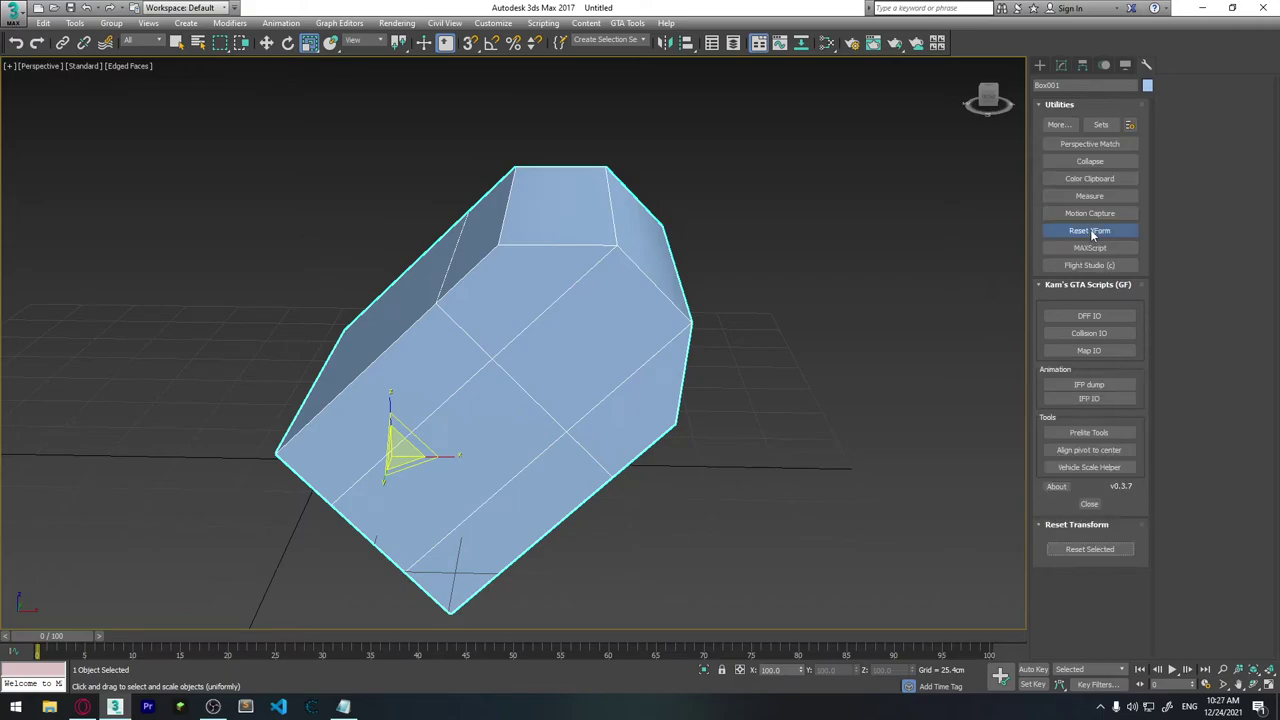
pyautogui.click(1100, 550)
# Add an Edit Poly modifier to Box001 and enter its Polygon mode.
pyautogui.click(1061, 65)
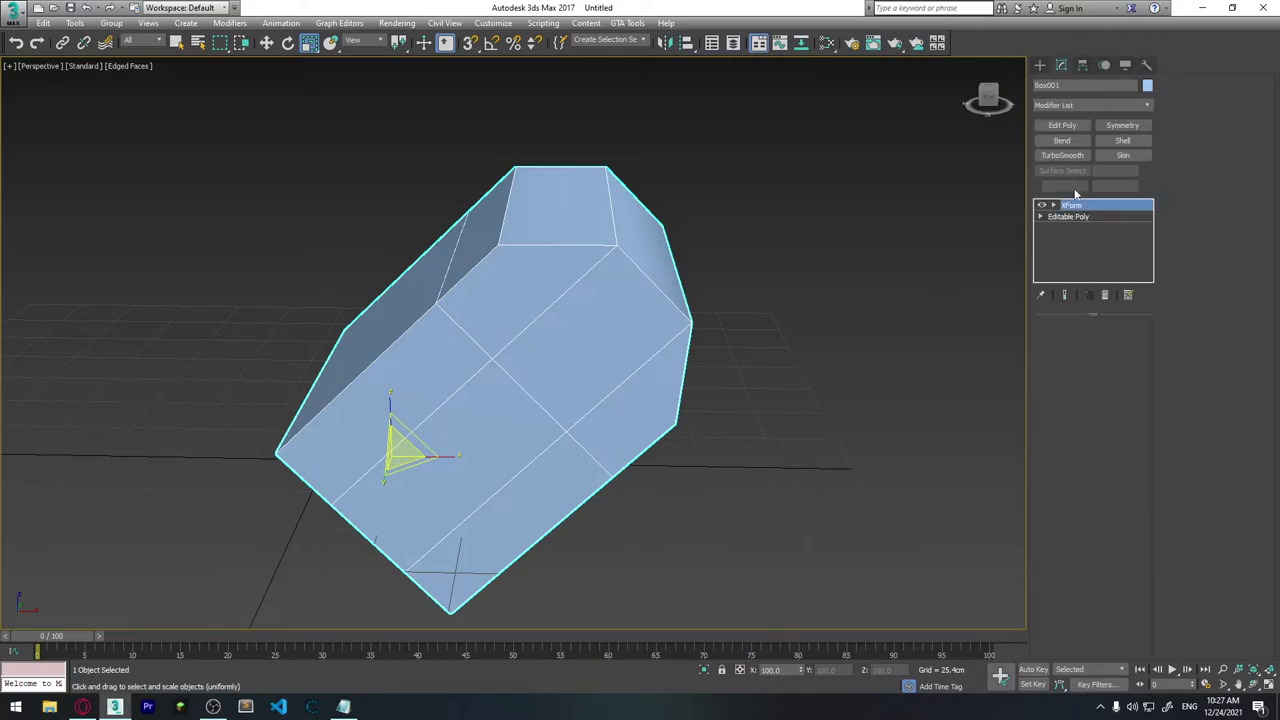
pyautogui.click(1063, 125)
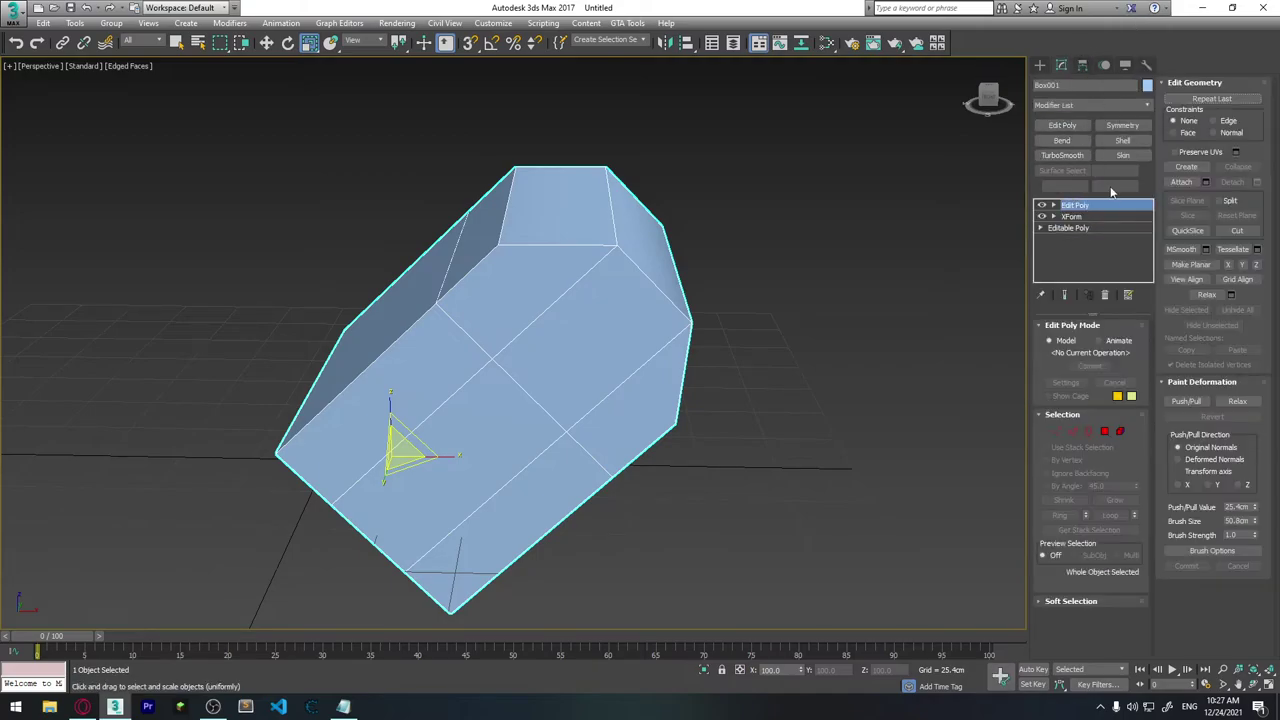
pyautogui.click(1104, 431)
# Select the three top faces in Edit Poly and level them with Make Planar Z.
pyautogui.click(475, 225)
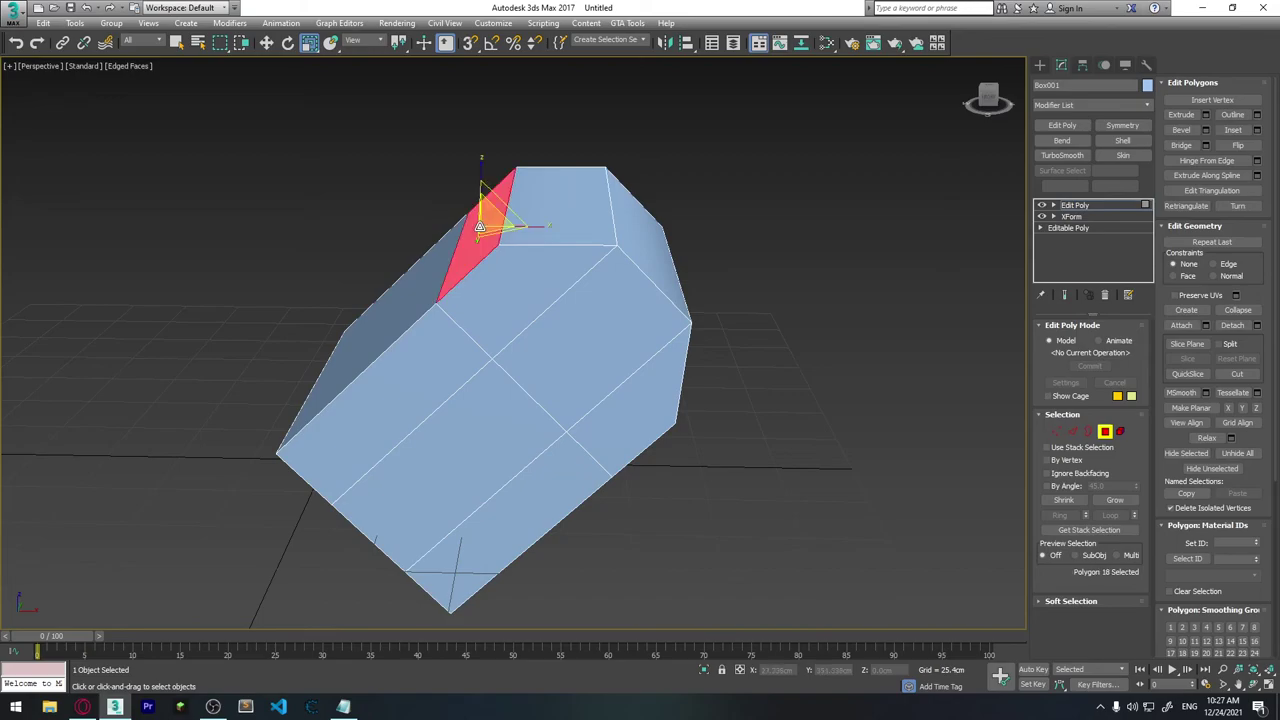
pyautogui.keyDown('ctrl'); pyautogui.click(555, 205); pyautogui.keyUp('ctrl')
pyautogui.keyDown('ctrl'); pyautogui.click(635, 238); pyautogui.keyUp('ctrl')
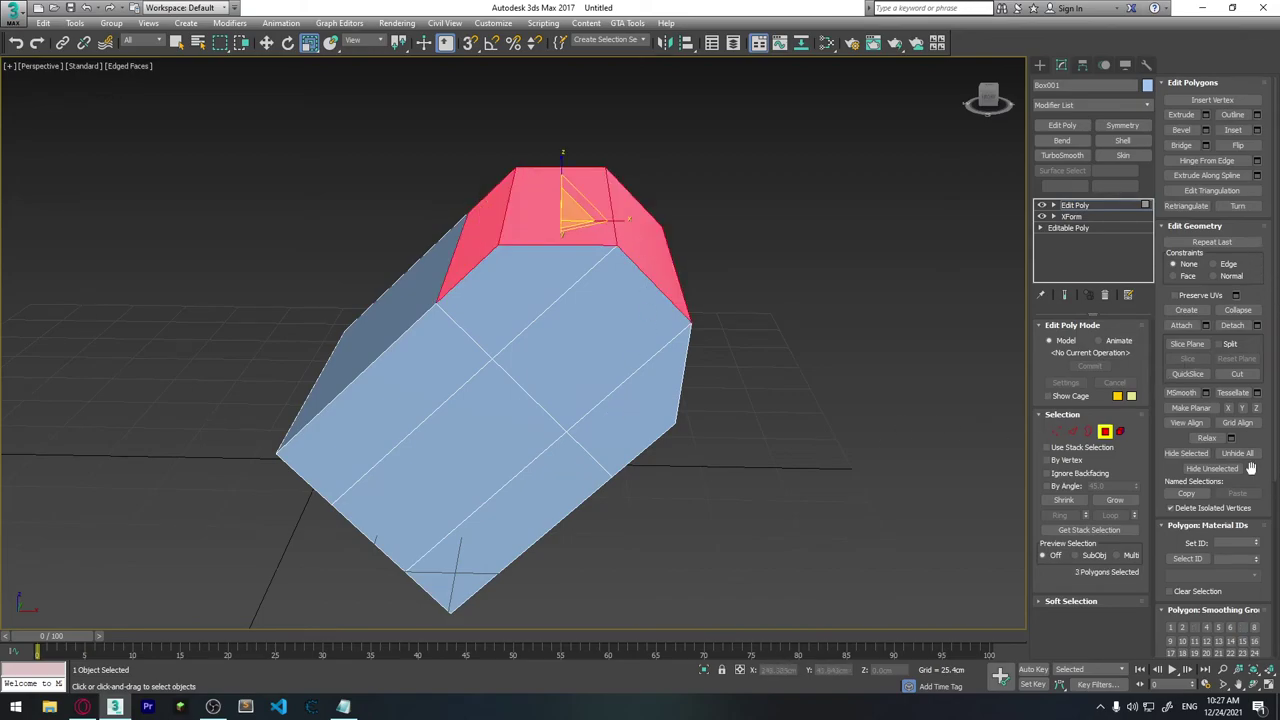
pyautogui.click(1257, 408)
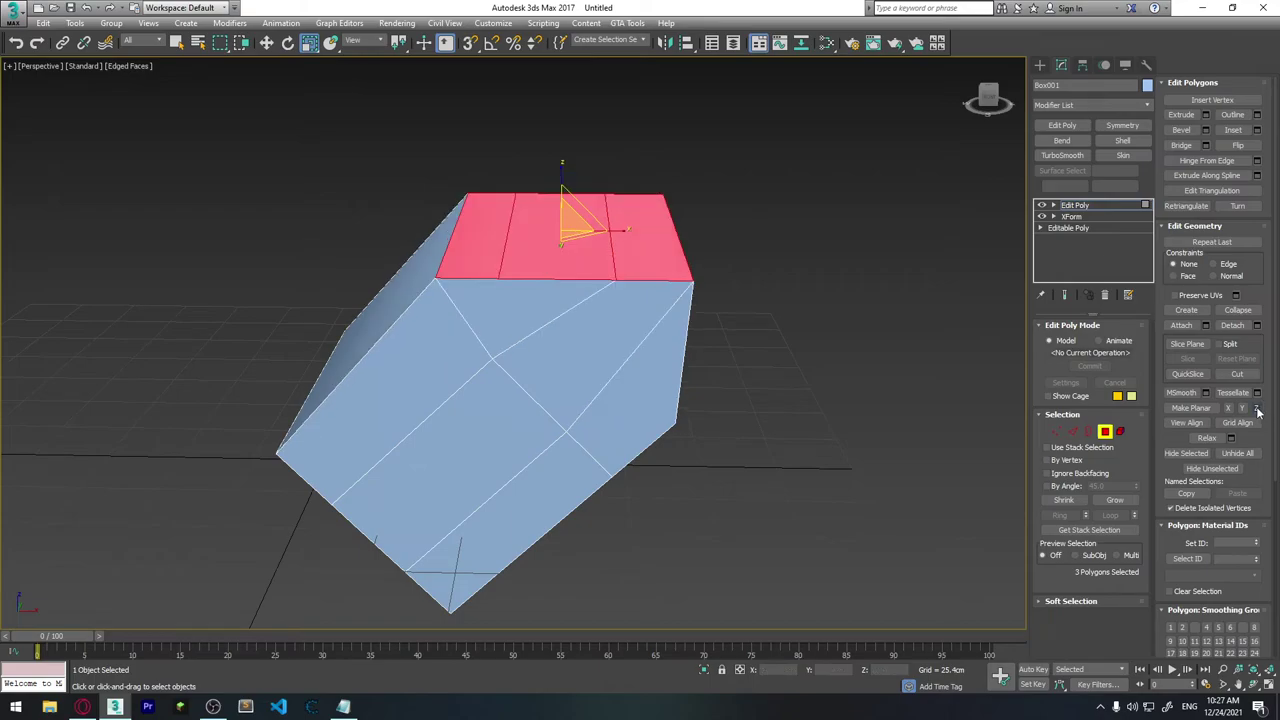
pyautogui.moveTo(508, 286)
pyautogui.keyDown('alt'); pyautogui.mouseDown(button='middle')
pyautogui.moveTo(570, 262)
pyautogui.moveTo(597, 317)
pyautogui.moveTo(651, 323)
pyautogui.moveTo(608, 326)
pyautogui.moveTo(666, 357)
pyautogui.moveTo(695, 450)
pyautogui.moveTo(713, 462)
pyautogui.mouseUp(button='middle'); pyautogui.keyUp('alt')
# Leave Polygon mode and switch Edit Poly to Edge mode, zooming in on the box.
pyautogui.press('4')
pyautogui.press('w')
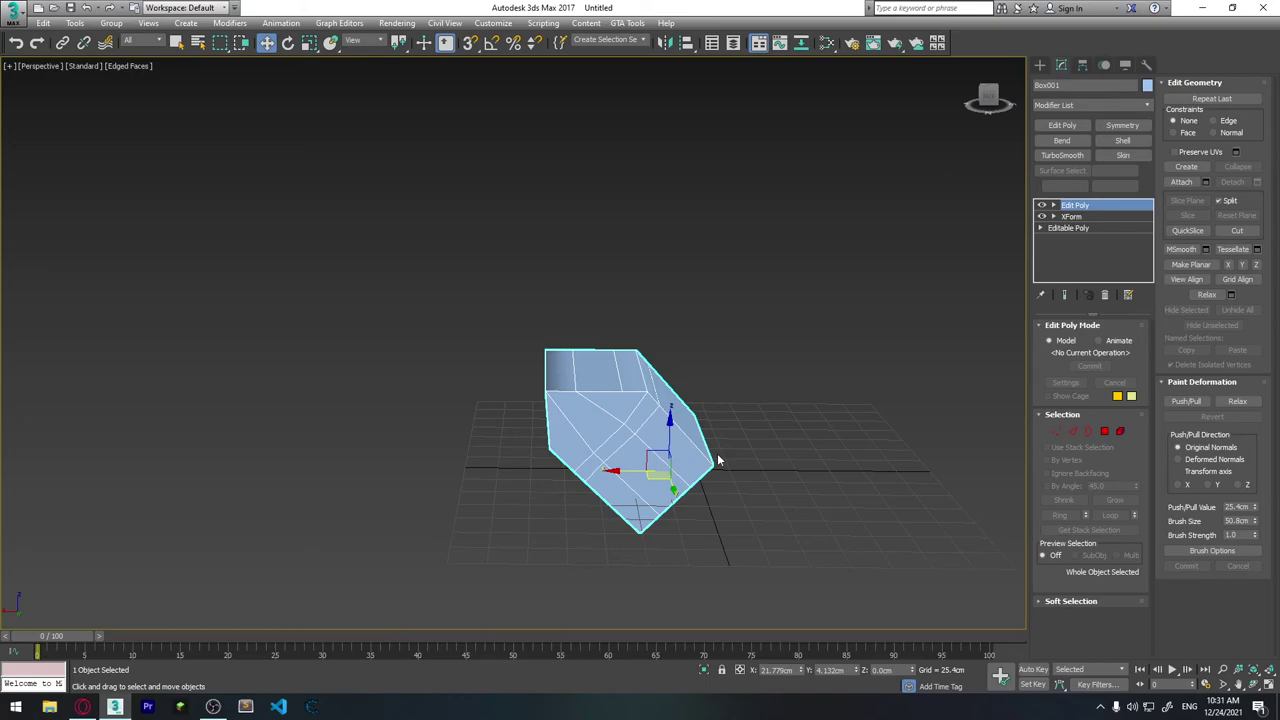
pyautogui.press('2')
pyautogui.moveTo(717, 460)
pyautogui.keyDown('alt'); pyautogui.mouseDown(button='middle')
pyautogui.moveTo(730, 430)
pyautogui.moveTo(763, 449)
pyautogui.moveTo(760, 429)
pyautogui.mouseUp(button='middle'); pyautogui.keyUp('alt')
pyautogui.scroll(2, 730, 430)
pyautogui.scroll(2, 730, 425)
pyautogui.scroll(2, 728, 422)
pyautogui.scroll(-3, 728, 422)
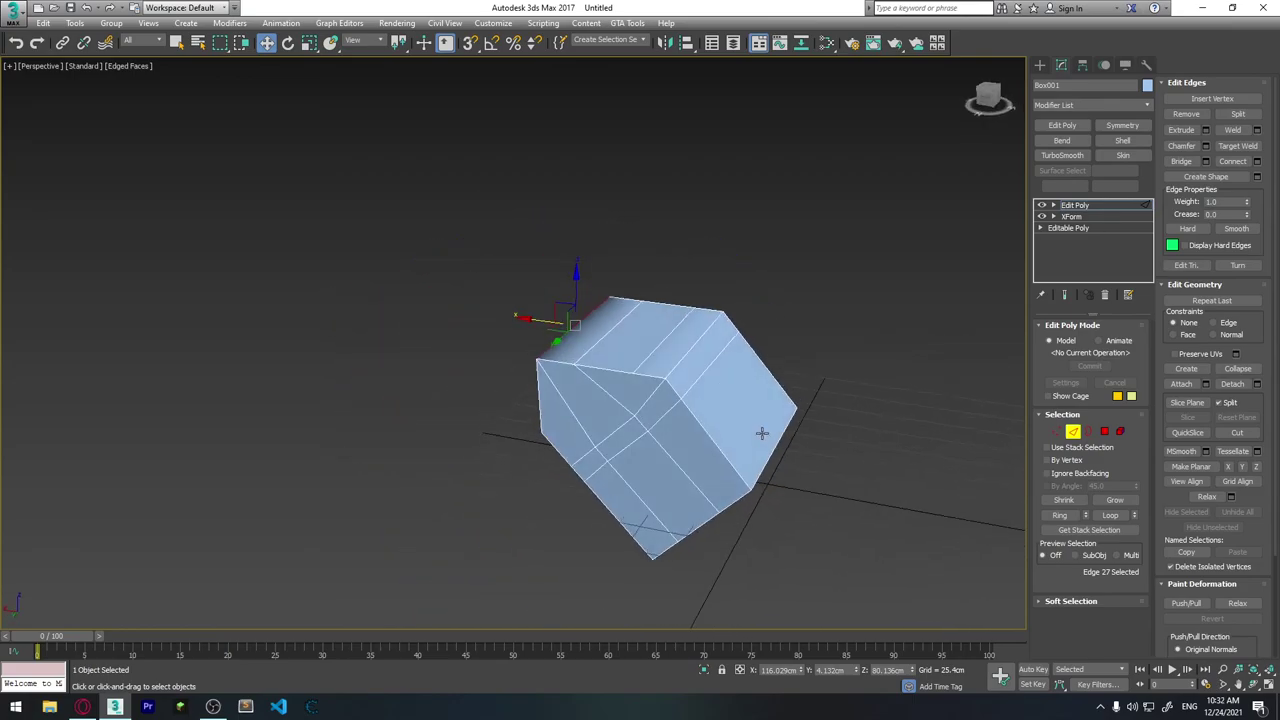